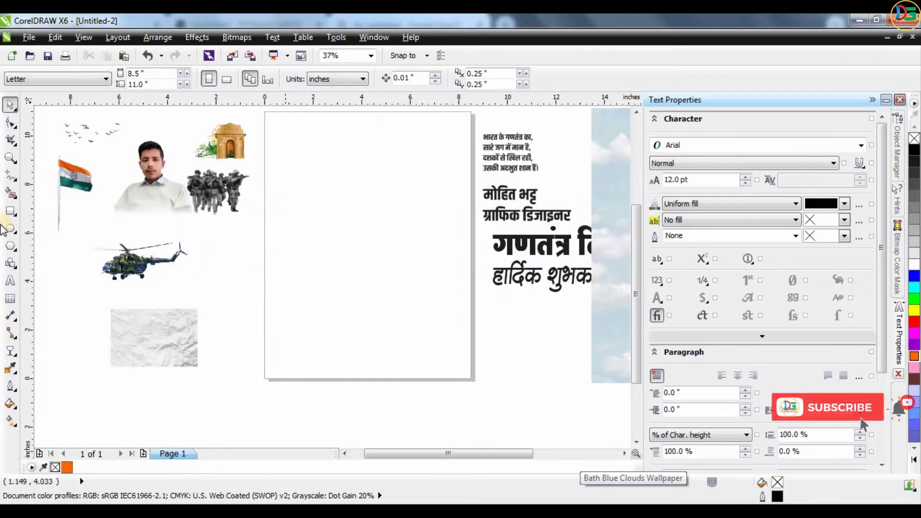
Draw a page-sized rectangle, fill it solid orange and set its outline width
{"action": "double_click", "coordinate": [10, 211]}
{"action": "scroll", "coordinate": [144, 307], "scroll_direction": "down", "scroll_amount": 3}
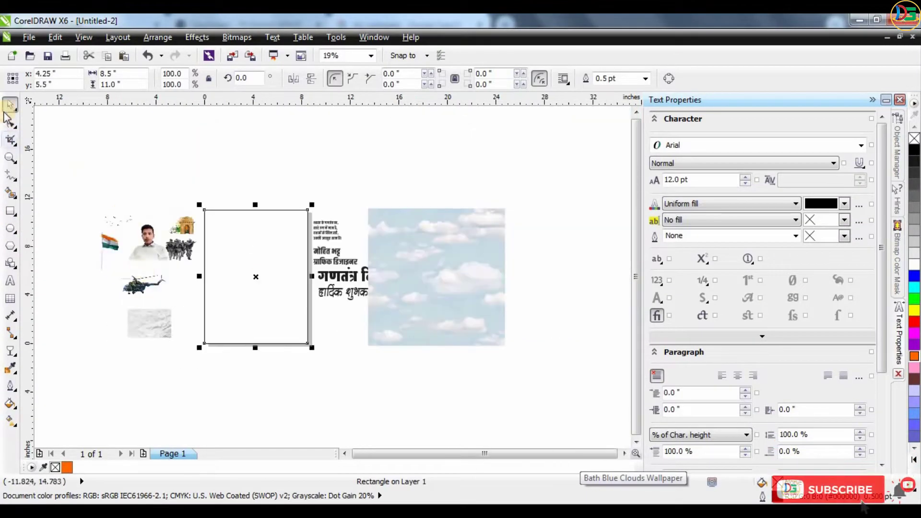
{"action": "left_click", "coordinate": [915, 356]}
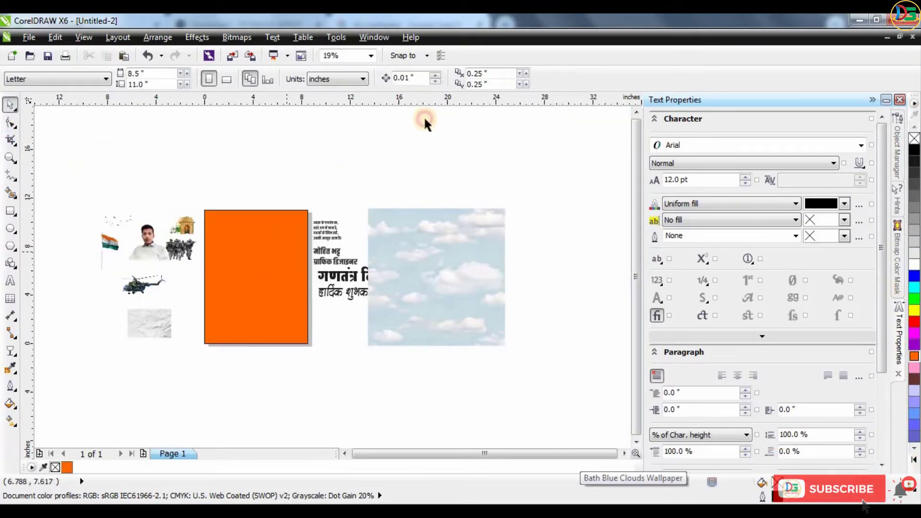
{"action": "left_click", "coordinate": [646, 78]}
PowerClip the clouds photo inside the orange rectangle and open its contents for editing
{"action": "left_click", "coordinate": [417, 168]}
{"action": "scroll", "coordinate": [223, 254], "scroll_direction": "up", "scroll_amount": 2}
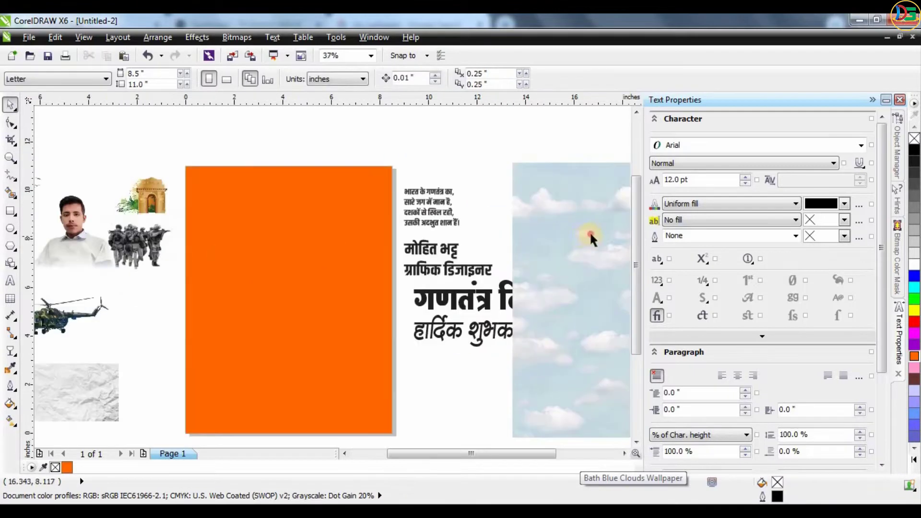
{"action": "right_click", "coordinate": [575, 236]}
{"action": "left_click", "coordinate": [619, 20]}
{"action": "left_click", "coordinate": [231, 264]}
{"action": "double_click", "coordinate": [353, 298]}
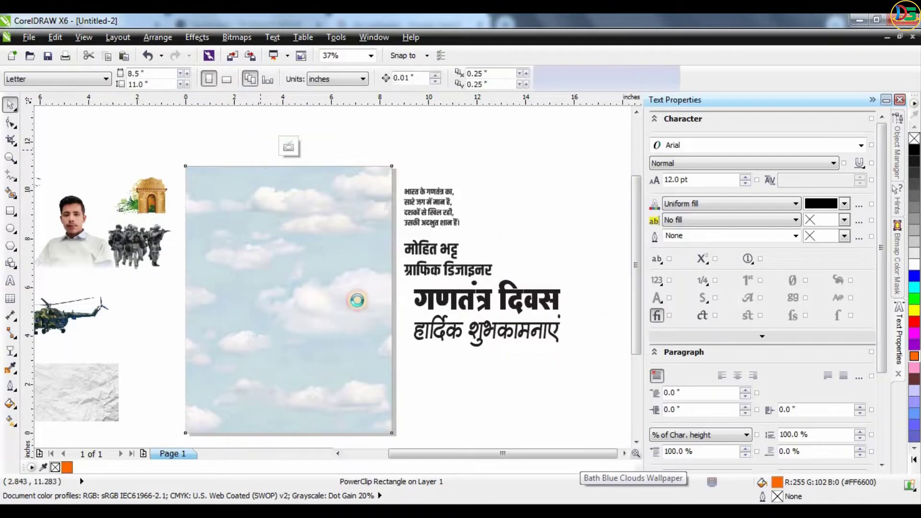
{"action": "key", "text": "g"}
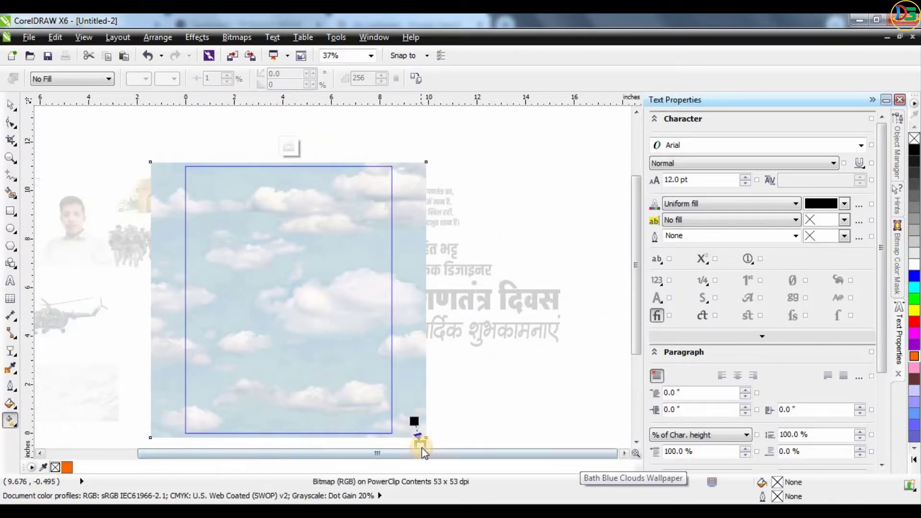
{"action": "left_click_drag", "start_coordinate": [416, 427], "coordinate": [400, 405]}
{"action": "left_click", "coordinate": [547, 294]}
Give the clipped clouds a Multiply transparency and finish editing the PowerClip
{"action": "left_click", "coordinate": [10, 351]}
{"action": "left_click", "coordinate": [12, 351]}
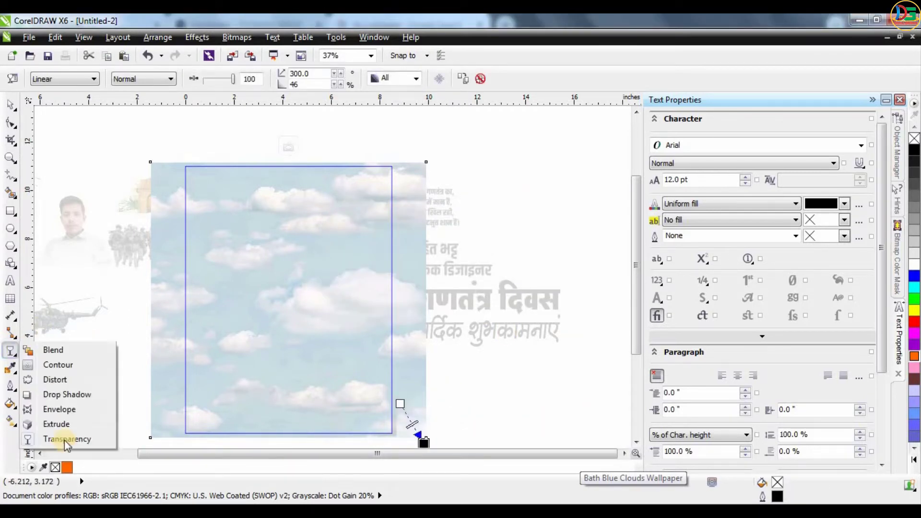
{"action": "left_click", "coordinate": [112, 439]}
{"action": "left_click", "coordinate": [157, 75]}
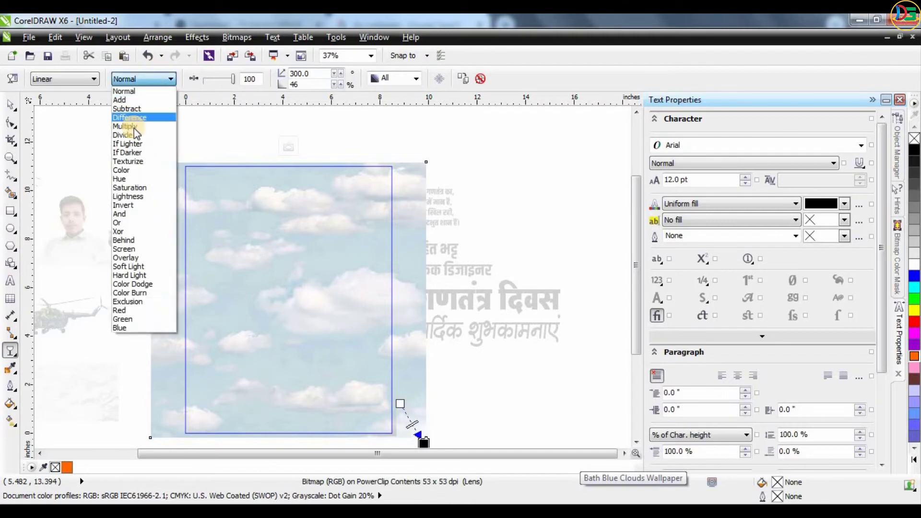
{"action": "left_click", "coordinate": [134, 127]}
{"action": "left_click", "coordinate": [287, 149]}
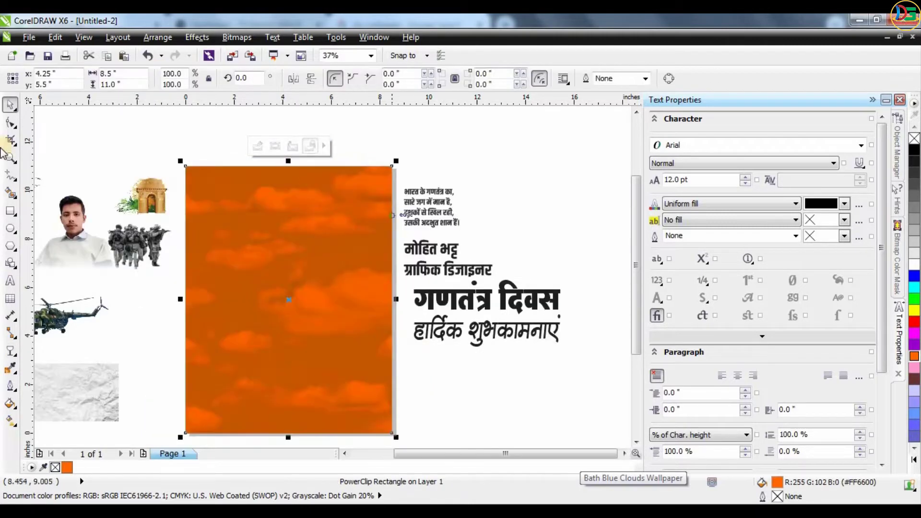
{"action": "left_click", "coordinate": [401, 236]}
Fade the clouds toward the bottom with a linear transparency, then bring India Gate onto the poster
{"action": "scroll", "coordinate": [401, 237], "scroll_direction": "down", "scroll_amount": 1}
{"action": "scroll", "coordinate": [366, 216], "scroll_direction": "up", "scroll_amount": 1}
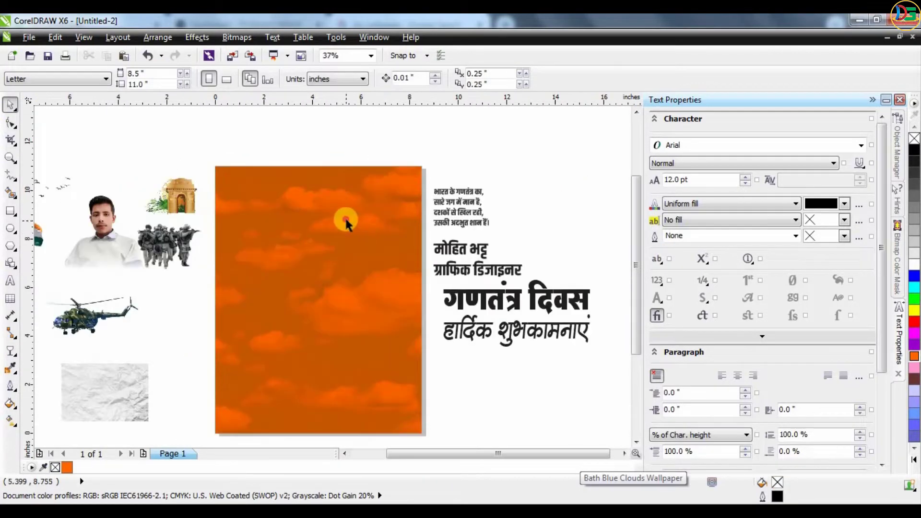
{"action": "left_click", "coordinate": [301, 168]}
{"action": "double_click", "coordinate": [354, 283]}
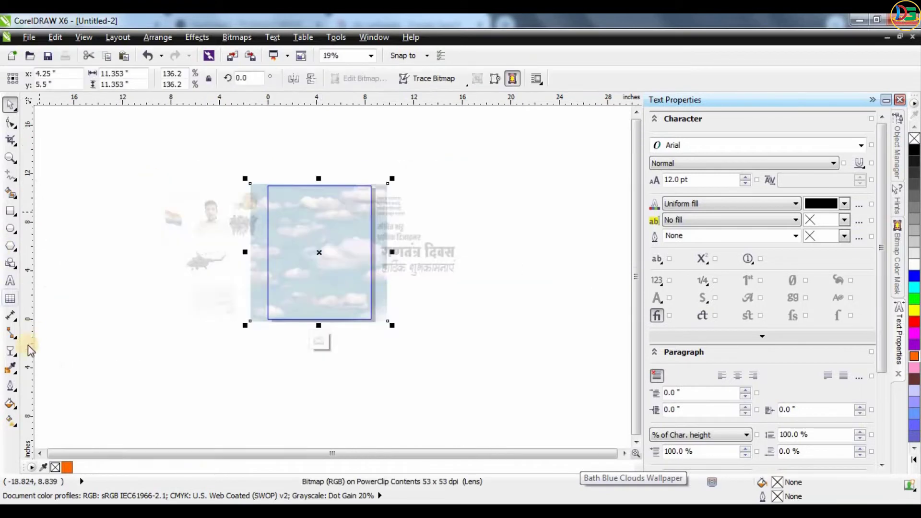
{"action": "left_click", "coordinate": [10, 351]}
{"action": "left_click_drag", "start_coordinate": [319, 252], "coordinate": [319, 294]}
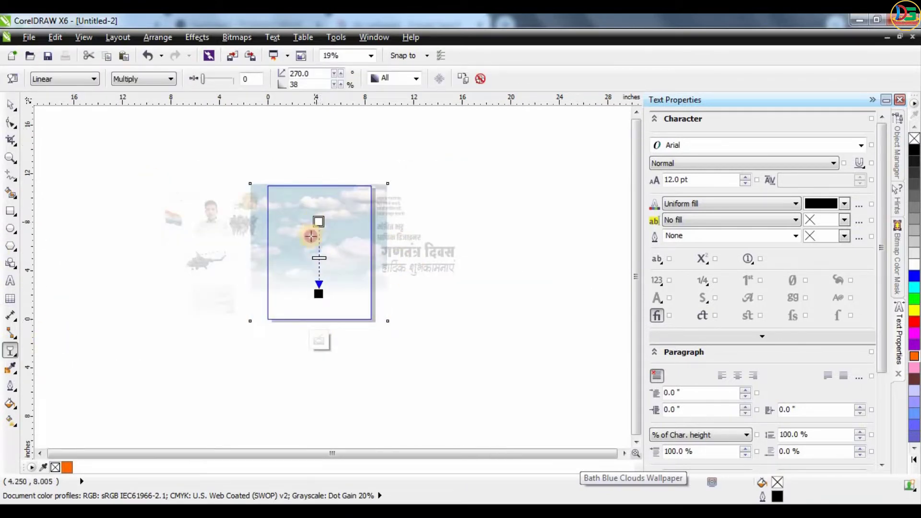
{"action": "left_click", "coordinate": [320, 342]}
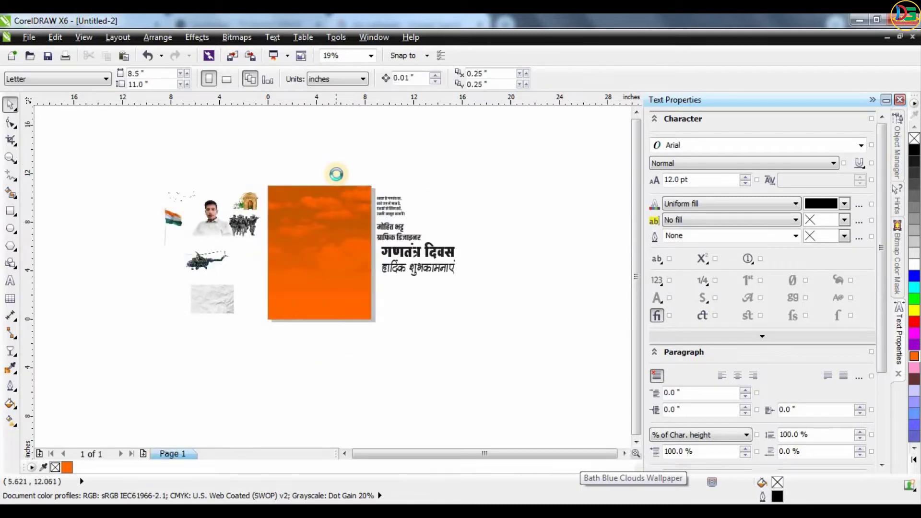
{"action": "scroll", "coordinate": [336, 174], "scroll_direction": "up", "scroll_amount": 2}
{"action": "left_click_drag", "start_coordinate": [154, 230], "coordinate": [336, 303]}
Try a lighter orange shade on the poster background, then restore the full orange
{"action": "scroll", "coordinate": [365, 269], "scroll_direction": "up", "scroll_amount": 2}
{"action": "scroll", "coordinate": [365, 269], "scroll_direction": "down", "scroll_amount": 2}
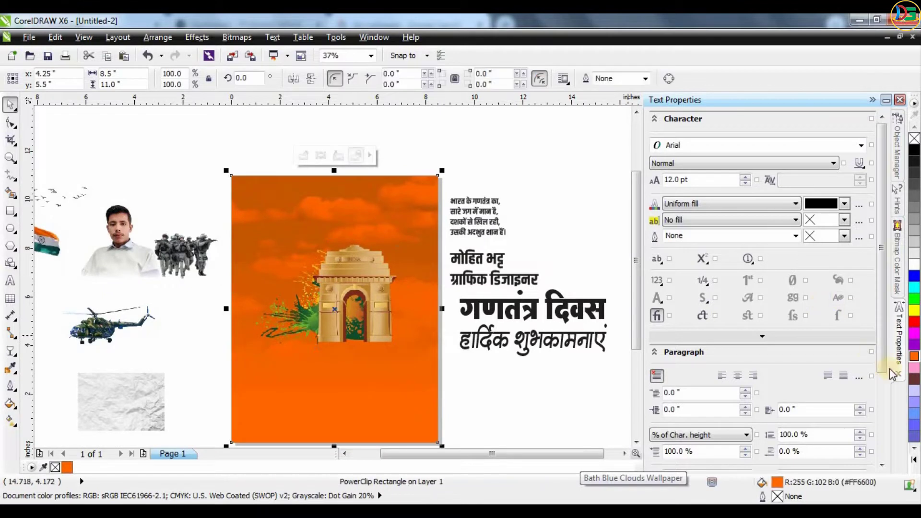
{"action": "left_click", "coordinate": [915, 364]}
{"action": "left_click", "coordinate": [845, 376]}
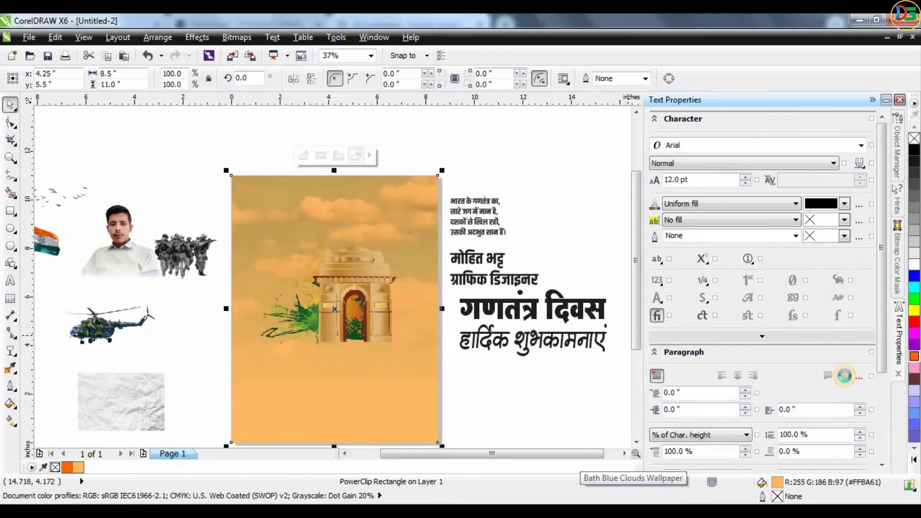
{"action": "left_click", "coordinate": [914, 360]}
{"action": "left_click", "coordinate": [914, 365]}
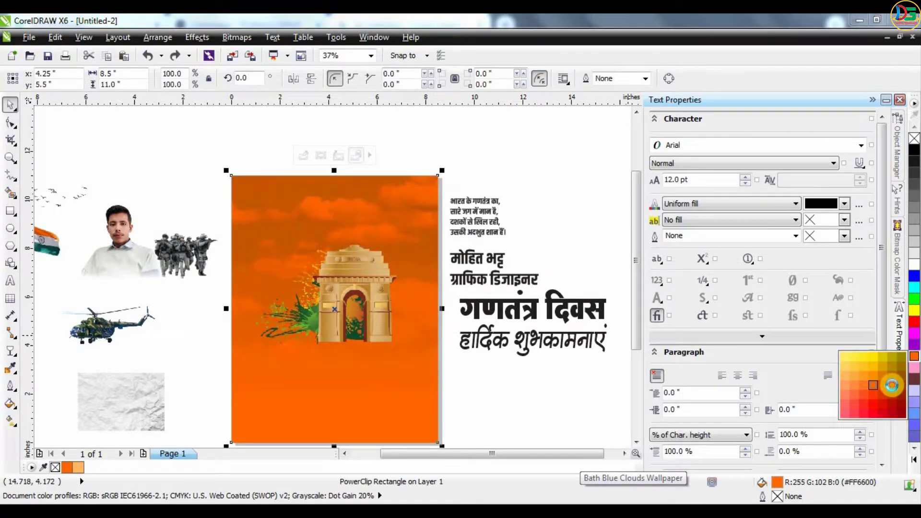
{"action": "left_click", "coordinate": [575, 160]}
{"action": "scroll", "coordinate": [351, 255], "scroll_direction": "down", "scroll_amount": 1}
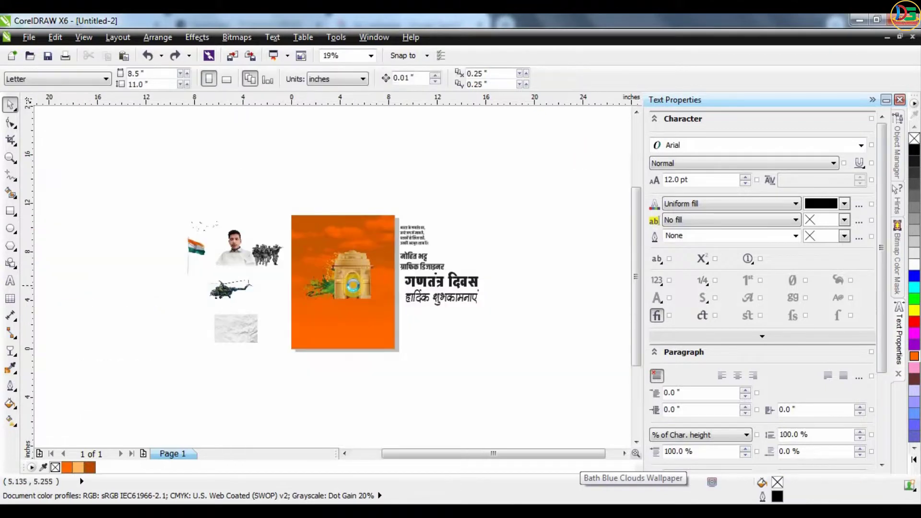
{"action": "scroll", "coordinate": [352, 285], "scroll_direction": "up", "scroll_amount": 1}
Enlarge the India Gate image and position it in the poster's upper centre
{"action": "left_click_drag", "start_coordinate": [391, 309], "coordinate": [411, 331]}
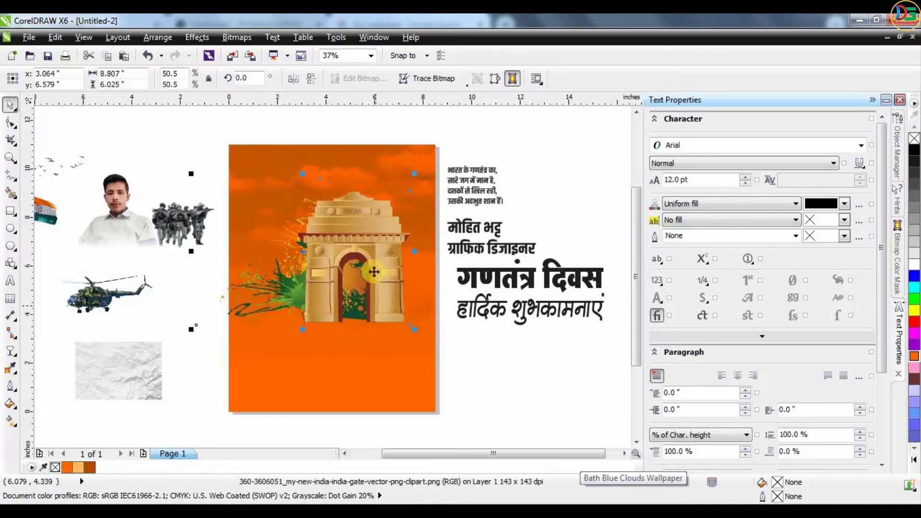
{"action": "left_click_drag", "start_coordinate": [374, 272], "coordinate": [359, 252]}
{"action": "left_click_drag", "start_coordinate": [407, 312], "coordinate": [402, 310]}
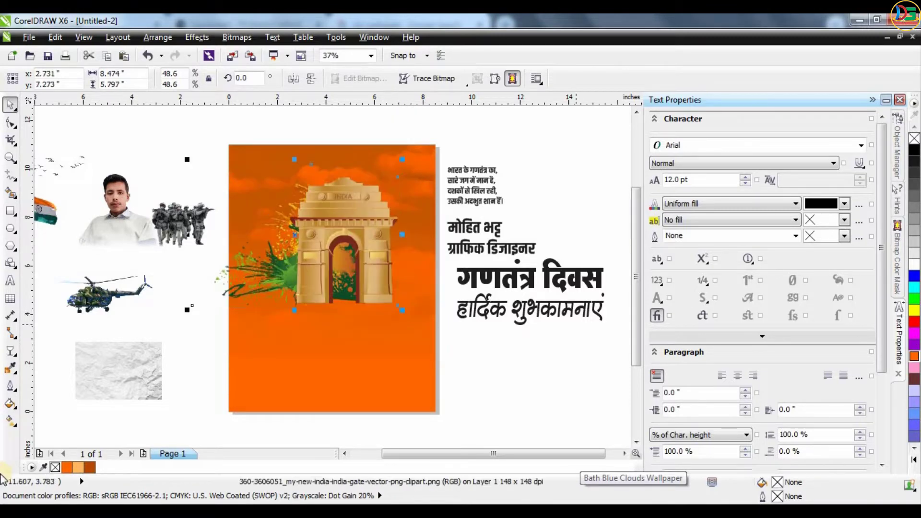
Fade the India Gate's base into the background with a downward linear transparency
{"action": "left_click", "coordinate": [9, 351]}
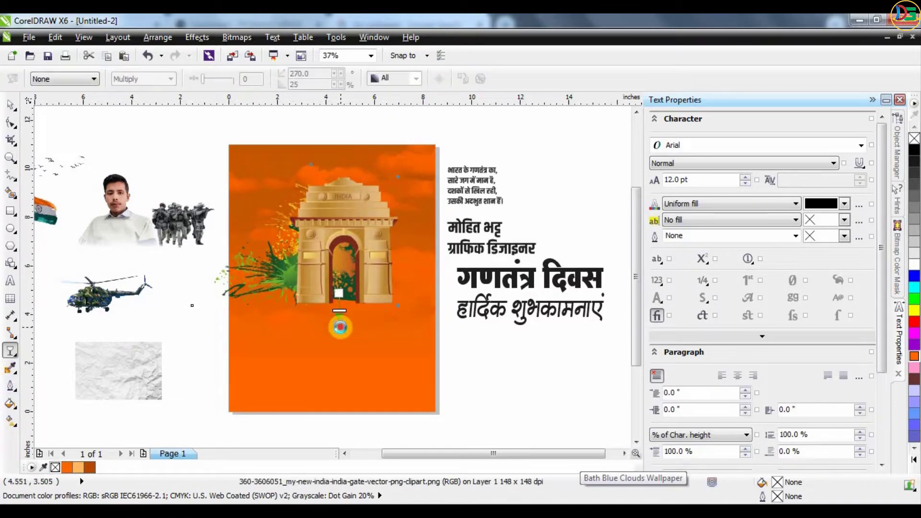
{"action": "key", "text": "ctrl+z"}
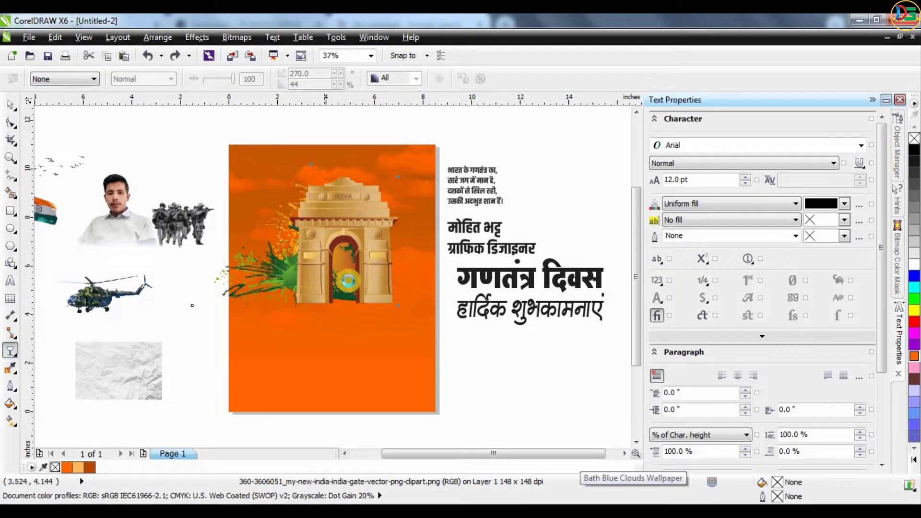
{"action": "scroll", "coordinate": [348, 281], "scroll_direction": "up", "scroll_amount": 3}
{"action": "left_click_drag", "start_coordinate": [402, 296], "coordinate": [400, 359]}
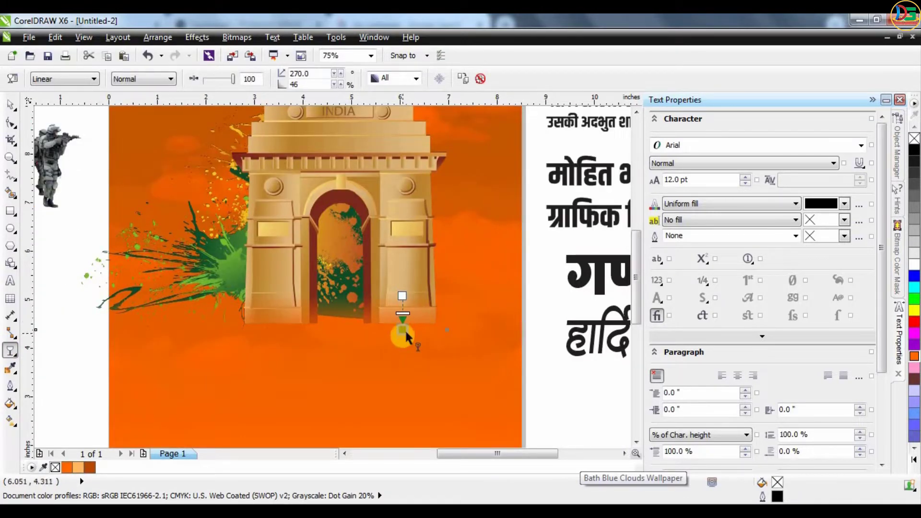
{"action": "mouse_move", "coordinate": [402, 333]}
{"action": "left_mouse_down"}
{"action": "mouse_move", "coordinate": [403, 318]}
{"action": "mouse_move", "coordinate": [411, 326]}
{"action": "mouse_move", "coordinate": [402, 329]}
{"action": "left_mouse_up"}
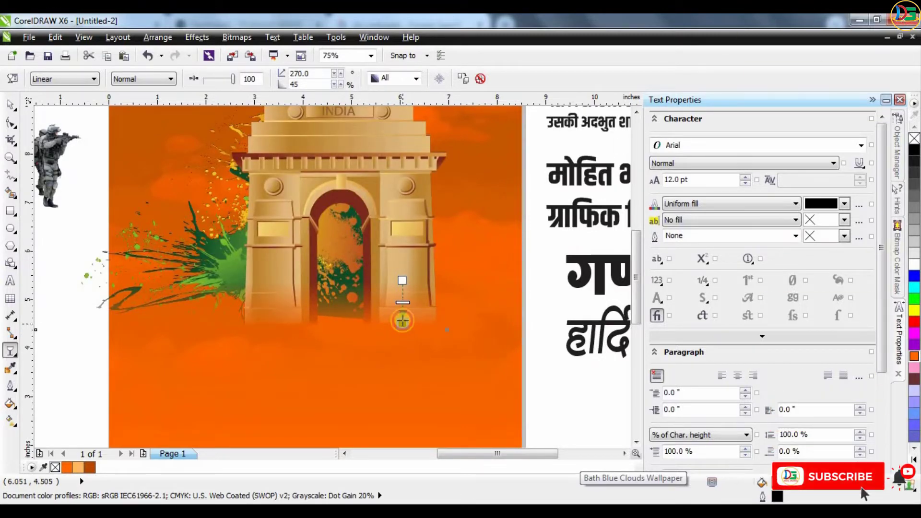
{"action": "scroll", "coordinate": [403, 330], "scroll_direction": "down", "scroll_amount": 3}
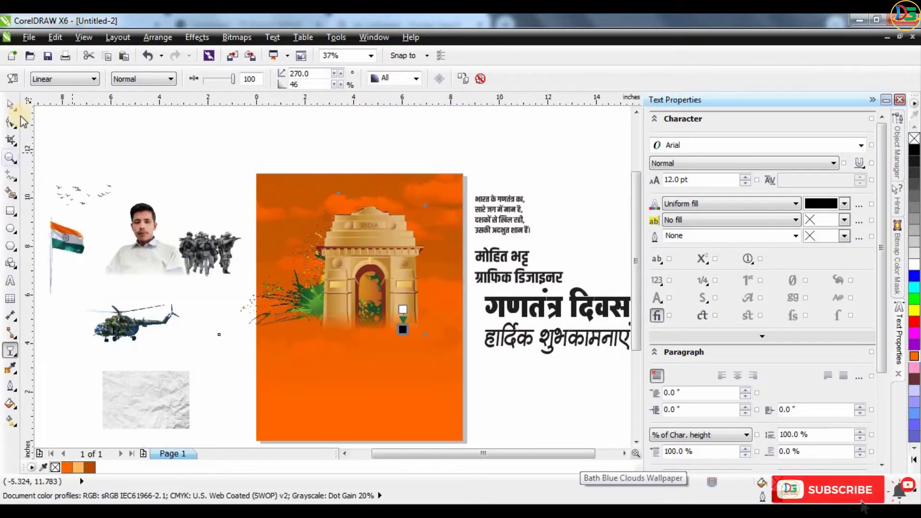
{"action": "left_click", "coordinate": [11, 104]}
{"action": "right_click", "coordinate": [407, 283]}
{"action": "left_click", "coordinate": [432, 24]}
{"action": "left_click", "coordinate": [441, 181]}
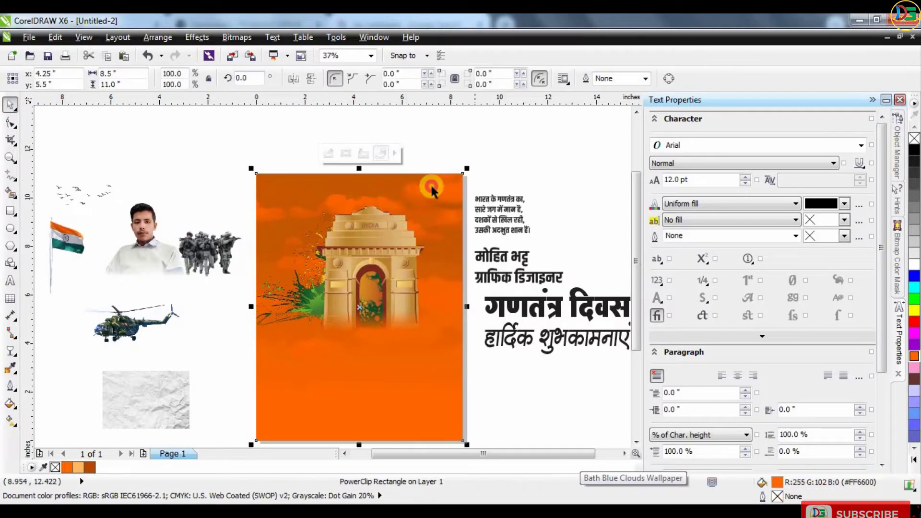
Move the soldiers image up and bring the helicopters onto the poster
{"action": "key", "text": "Escape"}
{"action": "scroll", "coordinate": [287, 274], "scroll_direction": "down", "scroll_amount": 1}
{"action": "scroll", "coordinate": [259, 300], "scroll_direction": "up", "scroll_amount": 1}
{"action": "left_click_drag", "start_coordinate": [288, 269], "coordinate": [275, 175]}
{"action": "left_click_drag", "start_coordinate": [223, 329], "coordinate": [411, 217]}
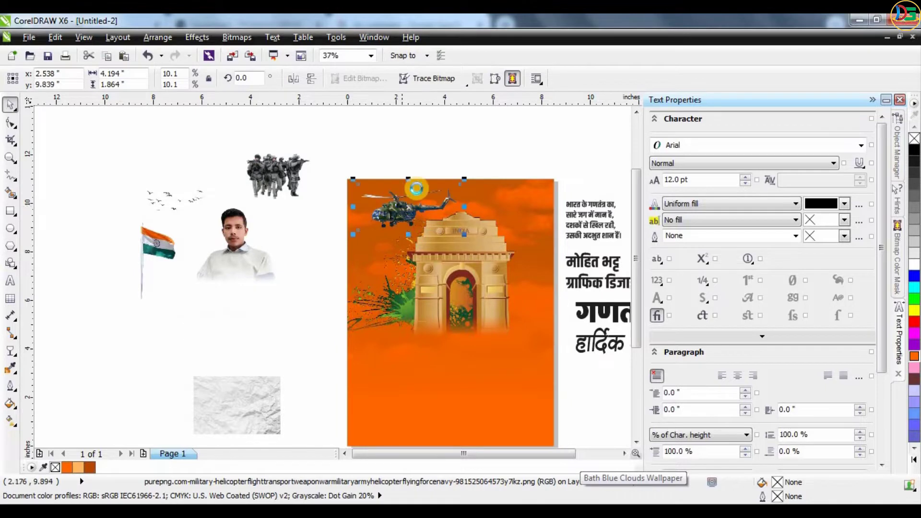
{"action": "scroll", "coordinate": [317, 219], "scroll_direction": "up", "scroll_amount": 1}
{"action": "left_click_drag", "start_coordinate": [349, 229], "coordinate": [141, 313]}
{"action": "scroll", "coordinate": [397, 244], "scroll_direction": "up", "scroll_amount": 1}
{"action": "left_click_drag", "start_coordinate": [287, 212], "coordinate": [297, 210]}
Move the large helicopter toward the poster top and shrink it
{"action": "left_click", "coordinate": [10, 350]}
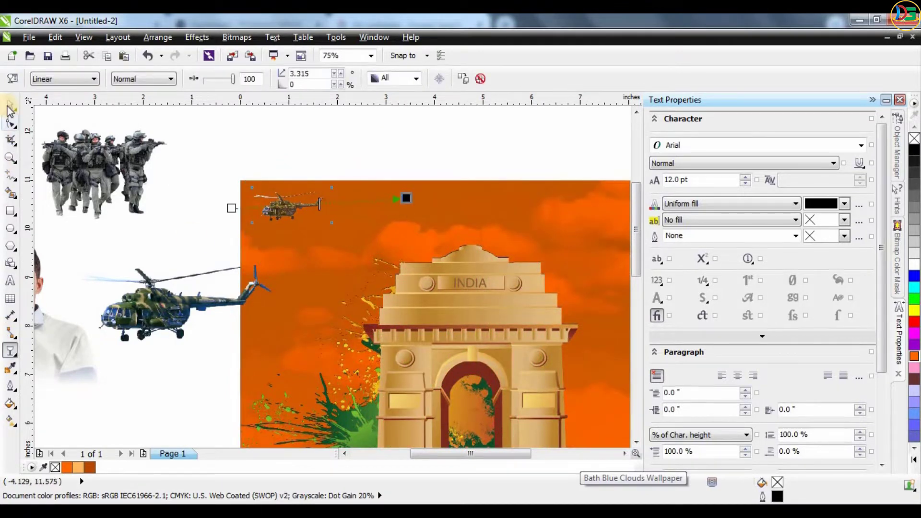
{"action": "key", "text": "space"}
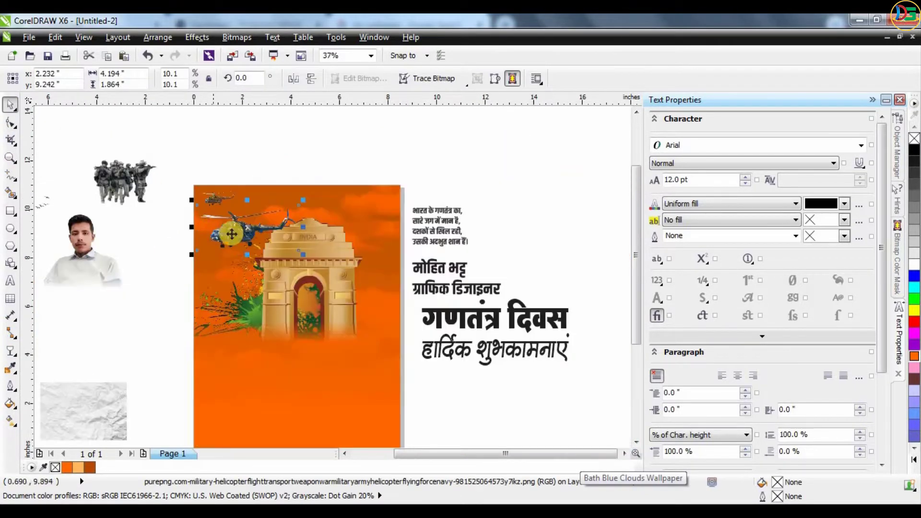
{"action": "left_click_drag", "start_coordinate": [238, 231], "coordinate": [254, 203]}
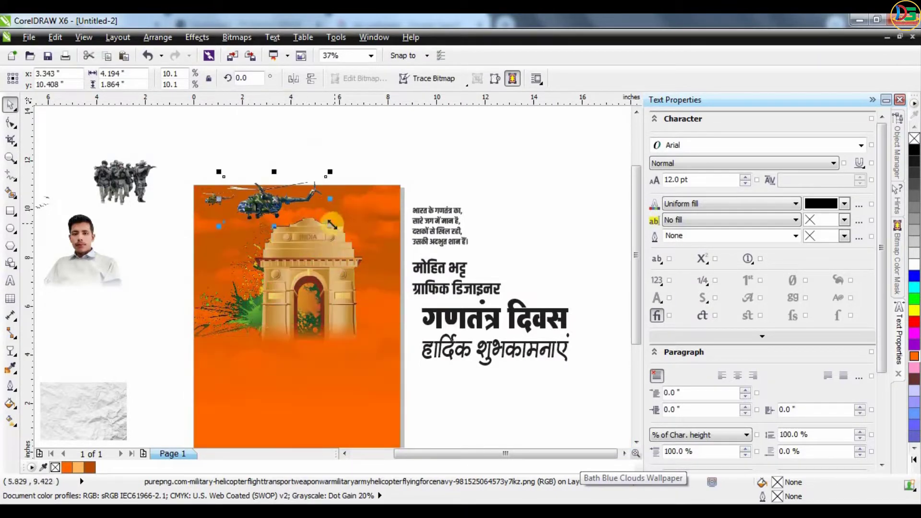
{"action": "left_click_drag", "start_coordinate": [331, 225], "coordinate": [285, 229]}
{"action": "left_click", "coordinate": [252, 126]}
{"action": "scroll", "coordinate": [223, 185], "scroll_direction": "up", "scroll_amount": 2}
PowerClip the helicopter inside the orange poster rectangle and open its contents for editing
{"action": "right_click", "coordinate": [285, 229]}
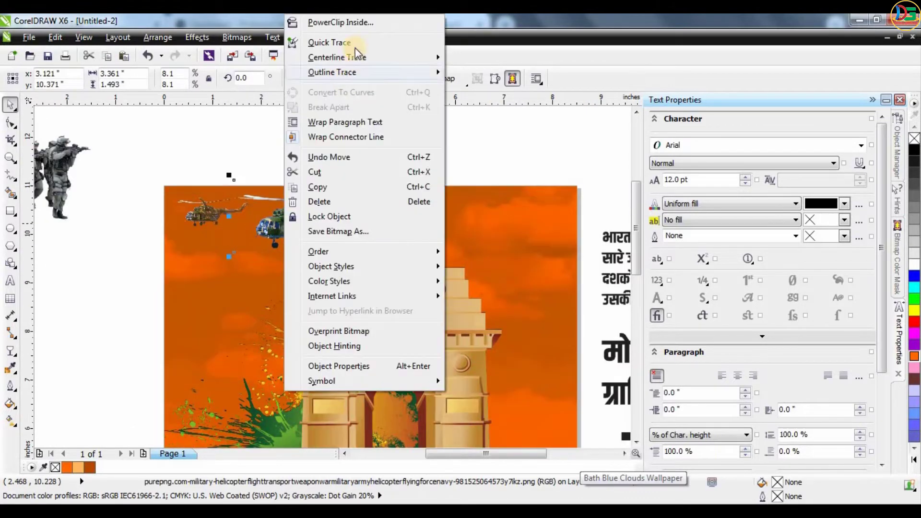
{"action": "left_click", "coordinate": [342, 23]}
{"action": "left_click", "coordinate": [464, 207]}
{"action": "left_click", "coordinate": [344, 166]}
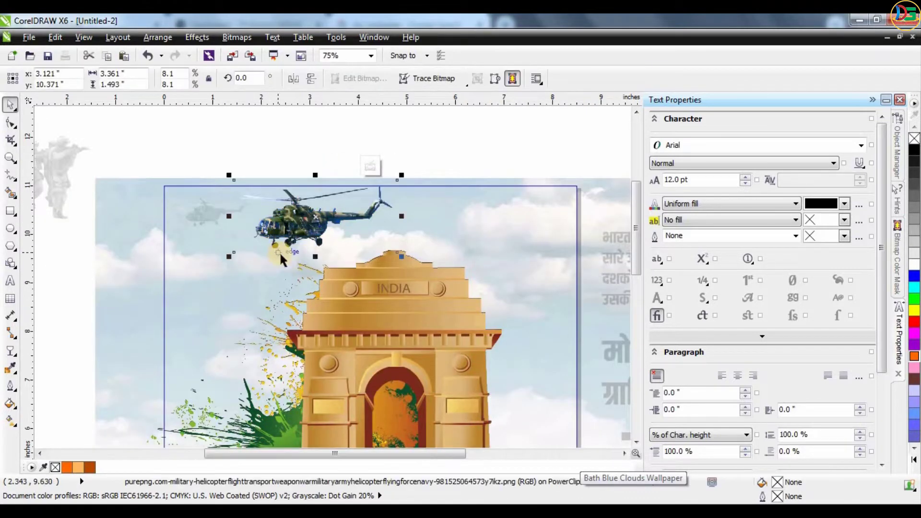
Fade the helicopter out toward the right with a linear transparency and finish editing
{"action": "key", "text": "g"}
{"action": "left_click_drag", "start_coordinate": [279, 252], "coordinate": [504, 295]}
{"action": "left_click", "coordinate": [552, 294]}
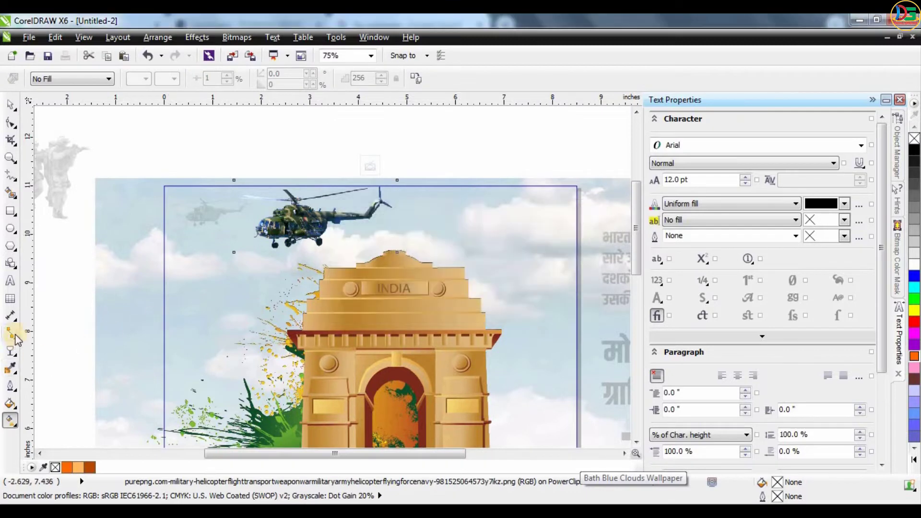
{"action": "left_click", "coordinate": [10, 351]}
{"action": "left_click_drag", "start_coordinate": [241, 235], "coordinate": [412, 223]}
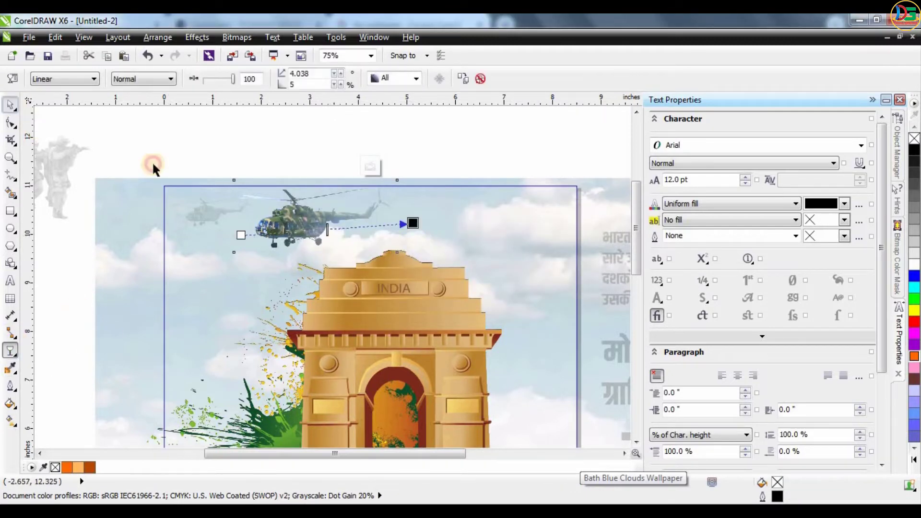
{"action": "key", "text": "space"}
{"action": "left_click", "coordinate": [370, 167]}
{"action": "left_click", "coordinate": [449, 139]}
{"action": "scroll", "coordinate": [327, 197], "scroll_direction": "down", "scroll_amount": 1}
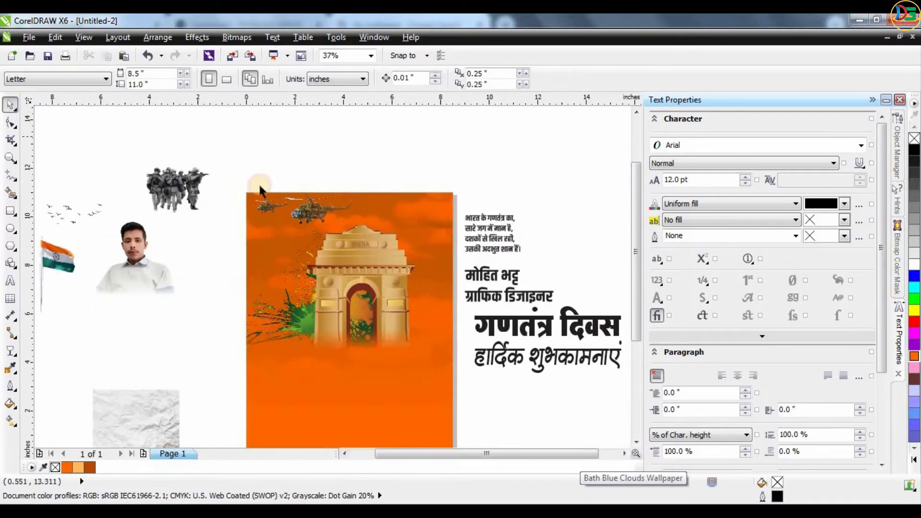
Place the birds bitmap at the poster's top right, beside the helicopters
{"action": "left_click_drag", "start_coordinate": [57, 206], "coordinate": [287, 245]}
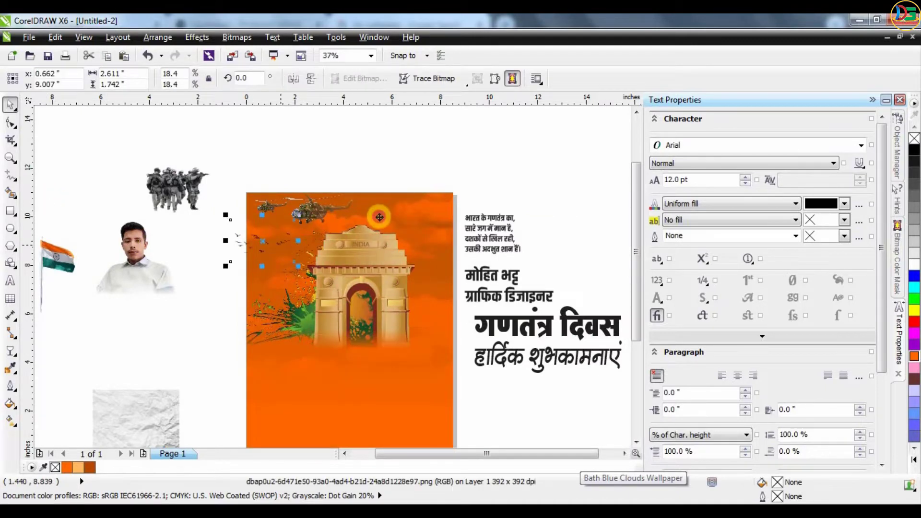
{"action": "left_click_drag", "start_coordinate": [379, 218], "coordinate": [413, 203]}
{"action": "scroll", "coordinate": [412, 210], "scroll_direction": "up", "scroll_amount": 2}
{"action": "left_click_drag", "start_coordinate": [409, 237], "coordinate": [413, 243]}
{"action": "scroll", "coordinate": [406, 202], "scroll_direction": "down", "scroll_amount": 2}
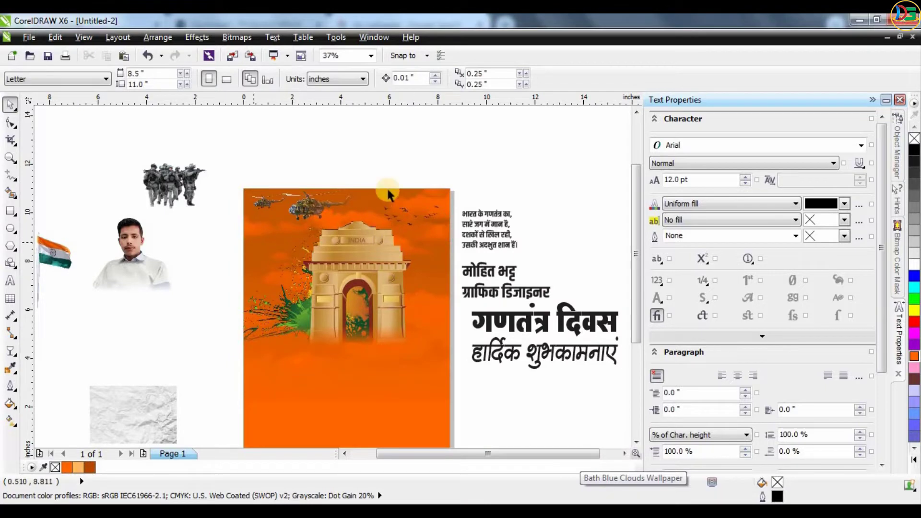
{"action": "scroll", "coordinate": [355, 218], "scroll_direction": "down", "scroll_amount": 2}
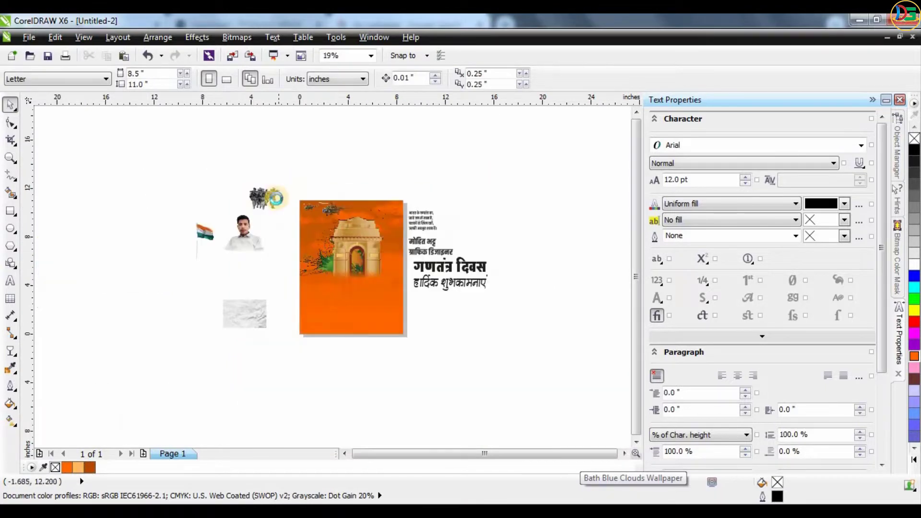
{"action": "scroll", "coordinate": [274, 198], "scroll_direction": "up", "scroll_amount": 2}
{"action": "scroll", "coordinate": [246, 193], "scroll_direction": "down", "scroll_amount": 2}
{"action": "scroll", "coordinate": [248, 190], "scroll_direction": "up", "scroll_amount": 2}
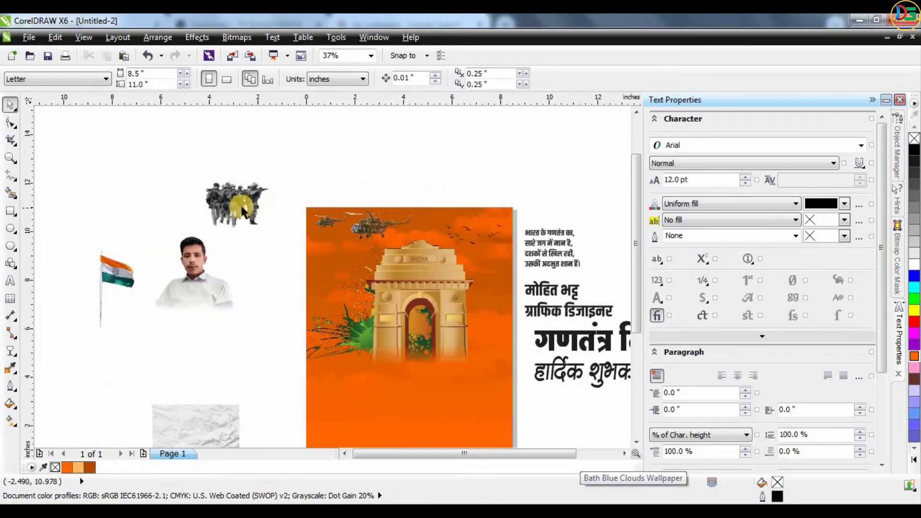
Place the Hindi verse at the poster's upper left, fully justified and slightly smaller
{"action": "left_click_drag", "start_coordinate": [499, 238], "coordinate": [285, 252]}
{"action": "scroll", "coordinate": [352, 252], "scroll_direction": "up", "scroll_amount": 2}
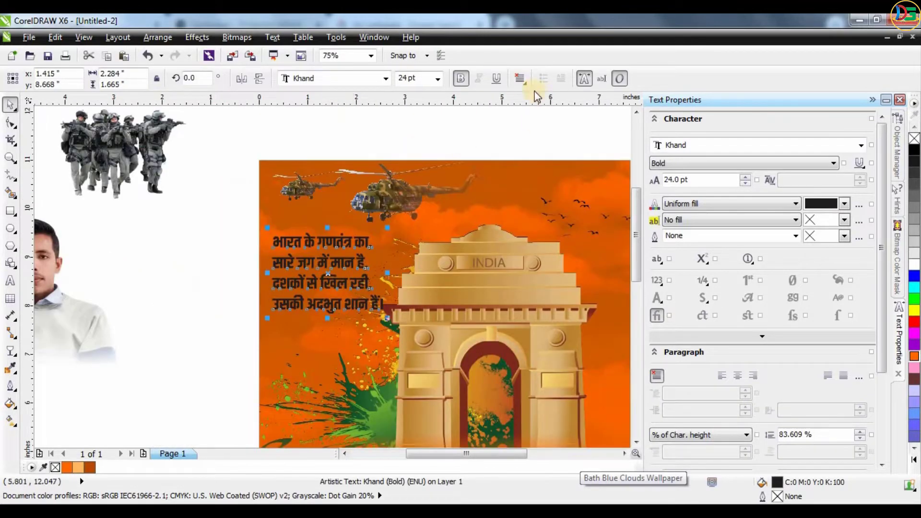
{"action": "left_click", "coordinate": [520, 78]}
{"action": "left_click", "coordinate": [524, 158]}
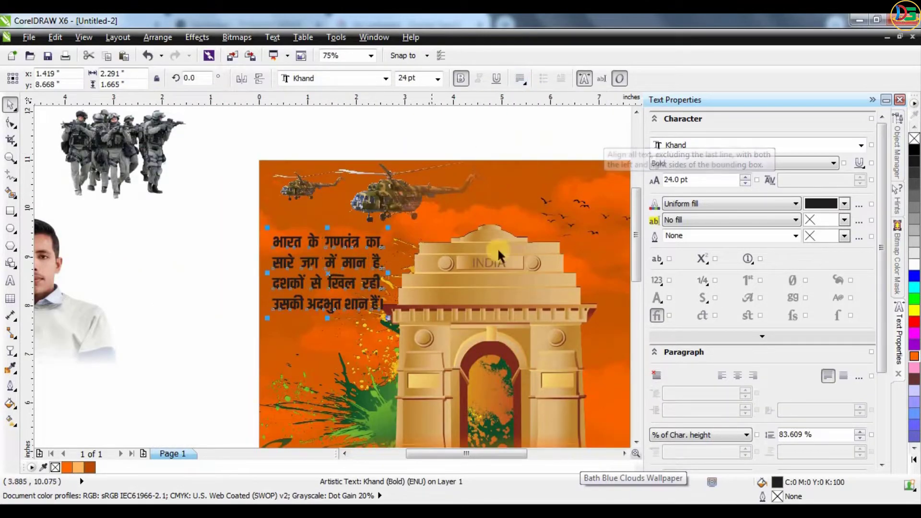
{"action": "left_click", "coordinate": [914, 263]}
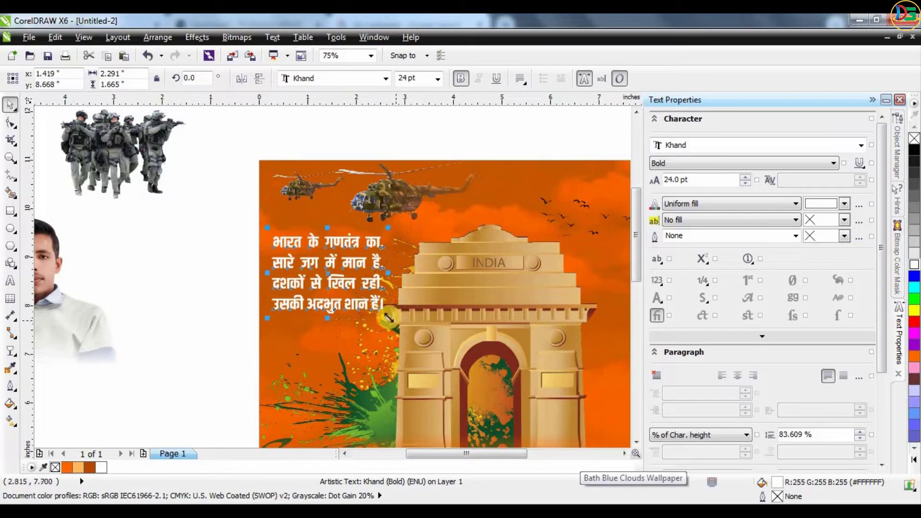
{"action": "left_click_drag", "start_coordinate": [389, 318], "coordinate": [365, 301]}
{"action": "left_click_drag", "start_coordinate": [329, 244], "coordinate": [333, 235]}
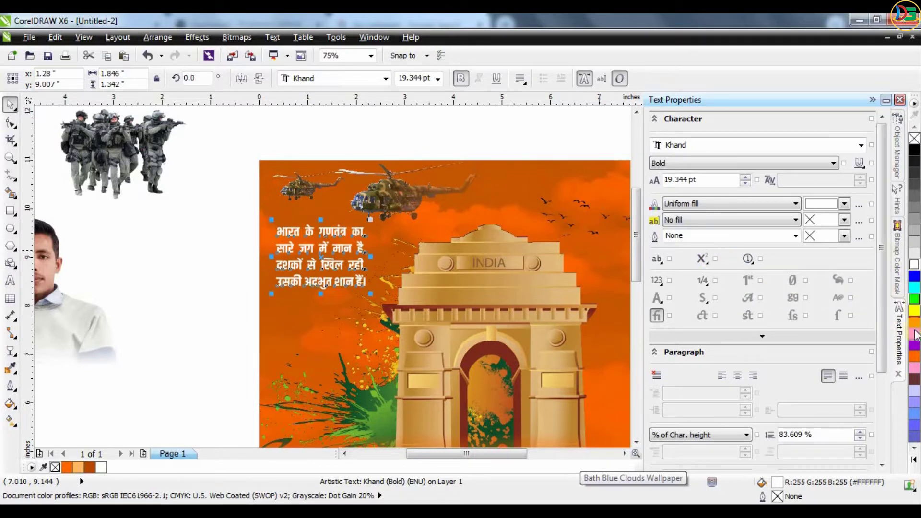
Try orange shades on the verse, then settle on a pale light grey
{"action": "left_click", "coordinate": [914, 357]}
{"action": "left_click", "coordinate": [913, 358]}
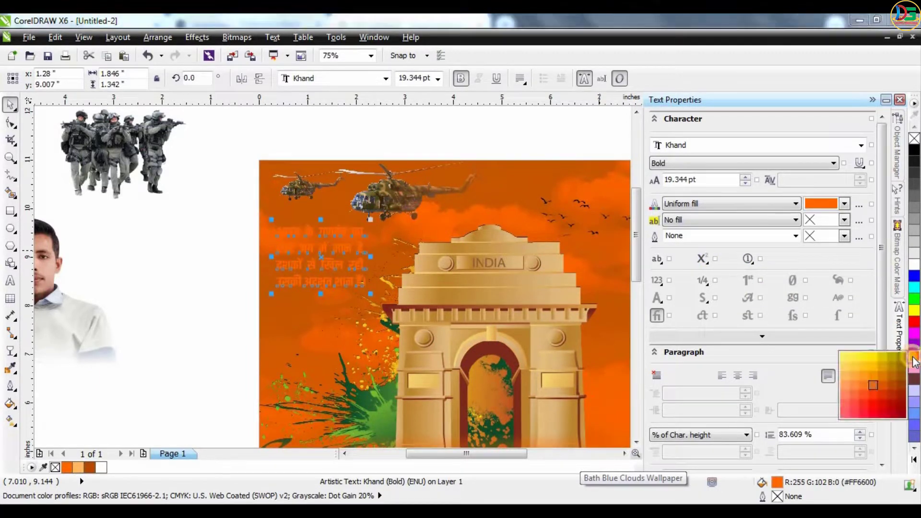
{"action": "left_click", "coordinate": [846, 377]}
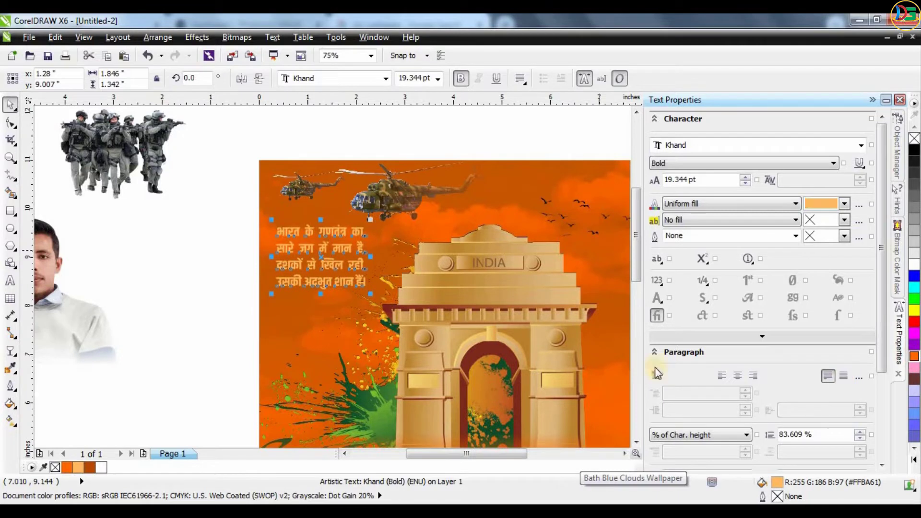
{"action": "left_click", "coordinate": [916, 266]}
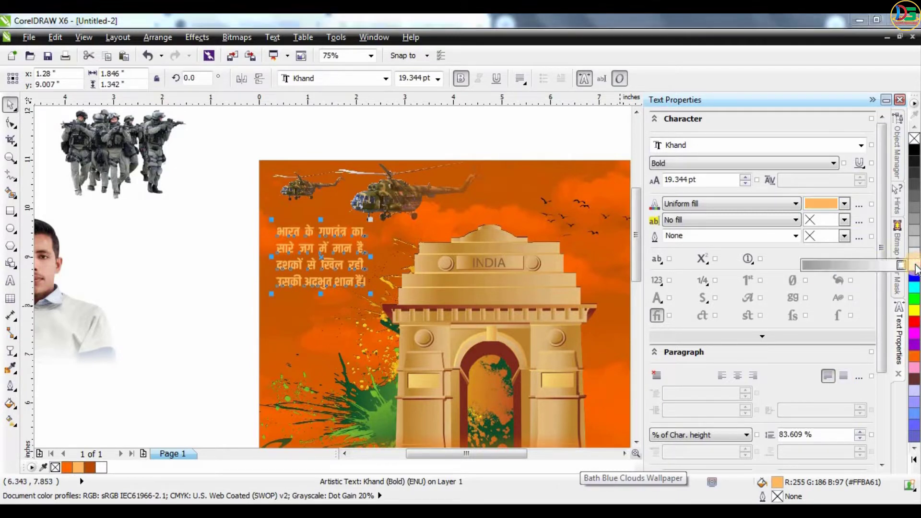
{"action": "left_click", "coordinate": [865, 267]}
{"action": "key", "text": "Escape"}
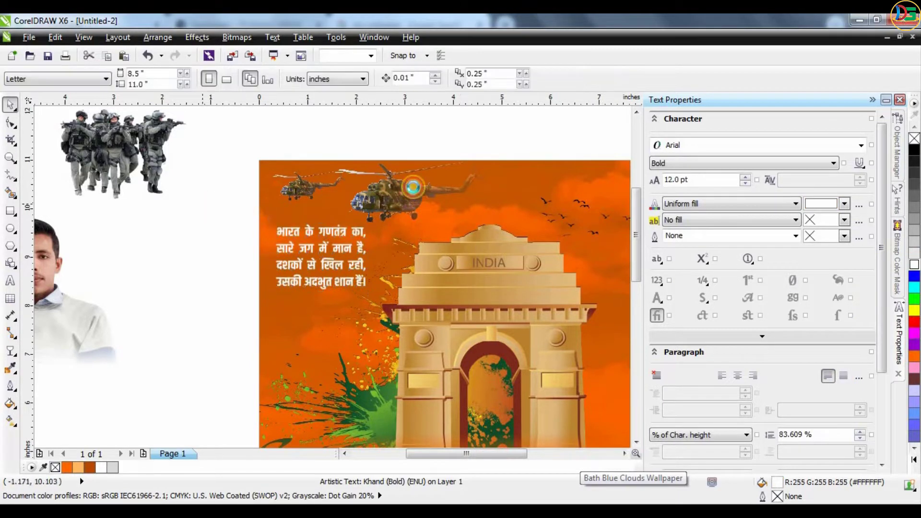
Bring the Indian flag onto the poster beside India Gate and enlarge it
{"action": "scroll", "coordinate": [416, 185], "scroll_direction": "down", "scroll_amount": 1}
{"action": "scroll", "coordinate": [295, 172], "scroll_direction": "down", "scroll_amount": 1}
{"action": "scroll", "coordinate": [343, 209], "scroll_direction": "up", "scroll_amount": 1}
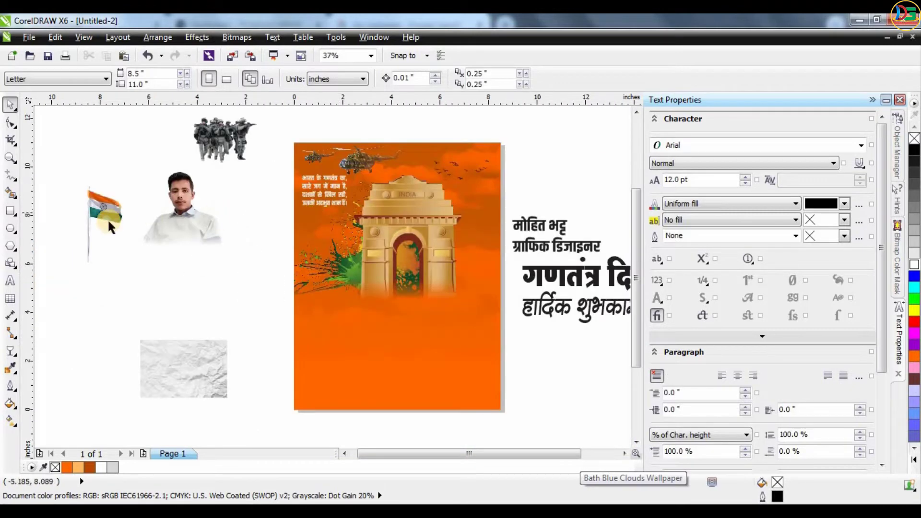
{"action": "left_click_drag", "start_coordinate": [108, 217], "coordinate": [482, 161]}
{"action": "left_click", "coordinate": [475, 170]}
{"action": "key", "text": "Escape"}
{"action": "left_click", "coordinate": [427, 231]}
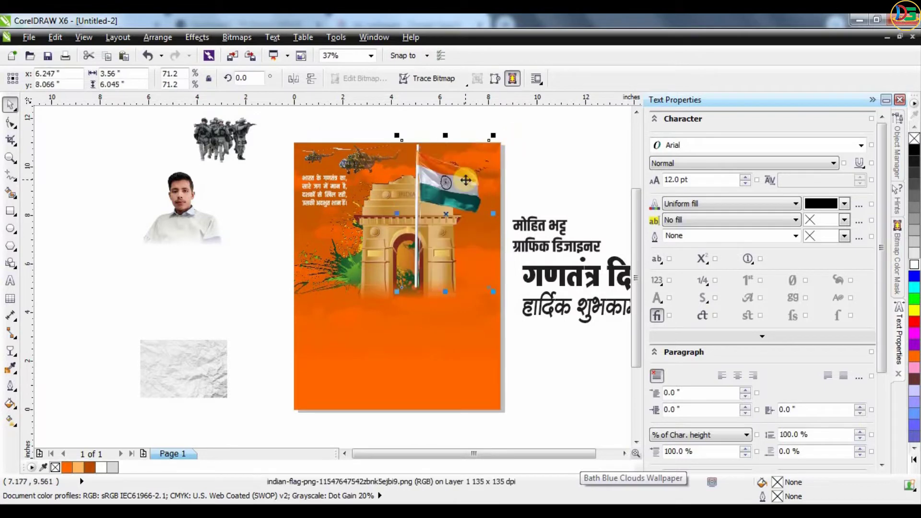
{"action": "key", "text": "Escape"}
Check the poster's clipped contents, then reposition the flag over India Gate
{"action": "left_click", "coordinate": [411, 261]}
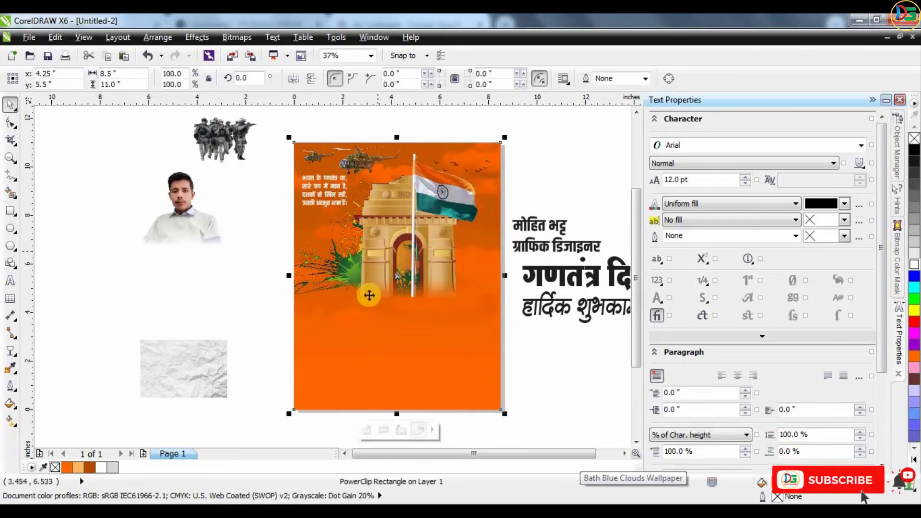
{"action": "left_click", "coordinate": [367, 428]}
{"action": "left_click", "coordinate": [390, 256]}
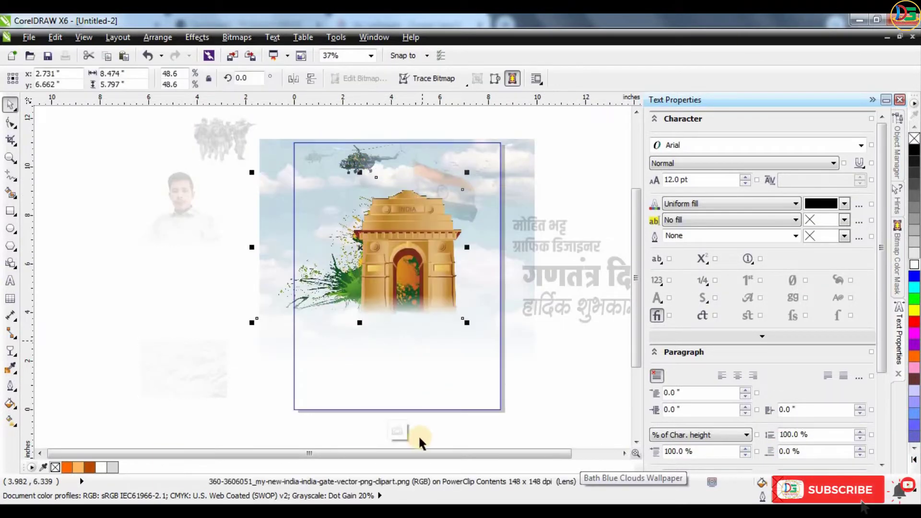
{"action": "left_click", "coordinate": [418, 435]}
{"action": "key", "text": "Escape"}
{"action": "mouse_move", "coordinate": [439, 206]}
{"action": "left_mouse_down"}
{"action": "mouse_move", "coordinate": [451, 209]}
{"action": "mouse_move", "coordinate": [453, 111]}
{"action": "mouse_move", "coordinate": [451, 192]}
{"action": "left_mouse_up"}
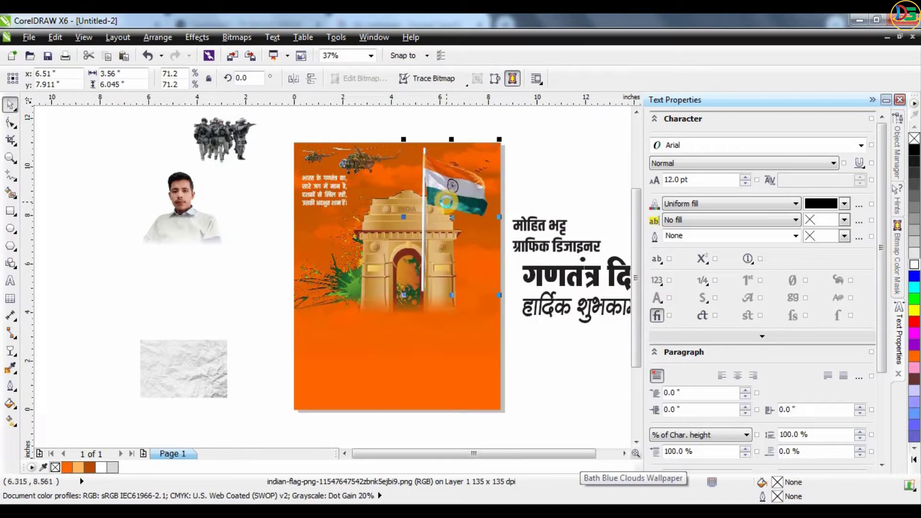
PowerClip the flag inside the poster rectangle and nudge it slightly right
{"action": "right_click", "coordinate": [446, 202]}
{"action": "left_click", "coordinate": [490, 22]}
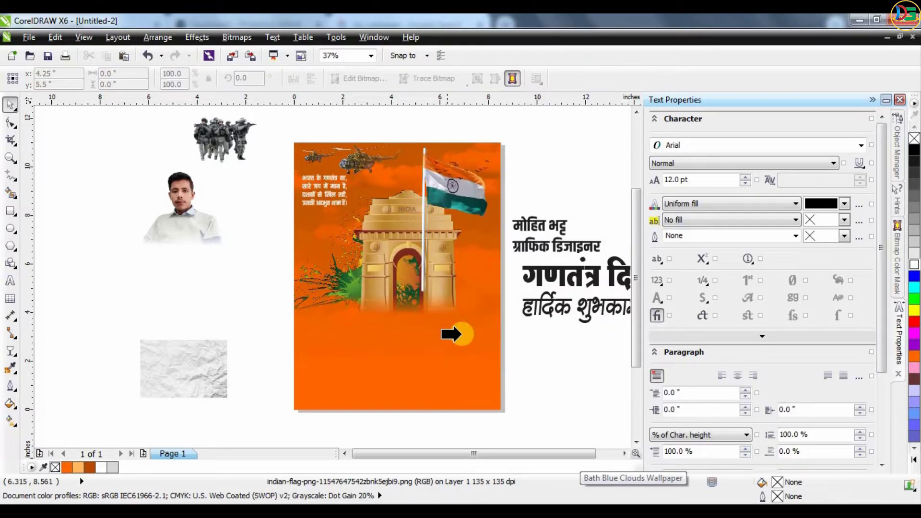
{"action": "left_click", "coordinate": [462, 334]}
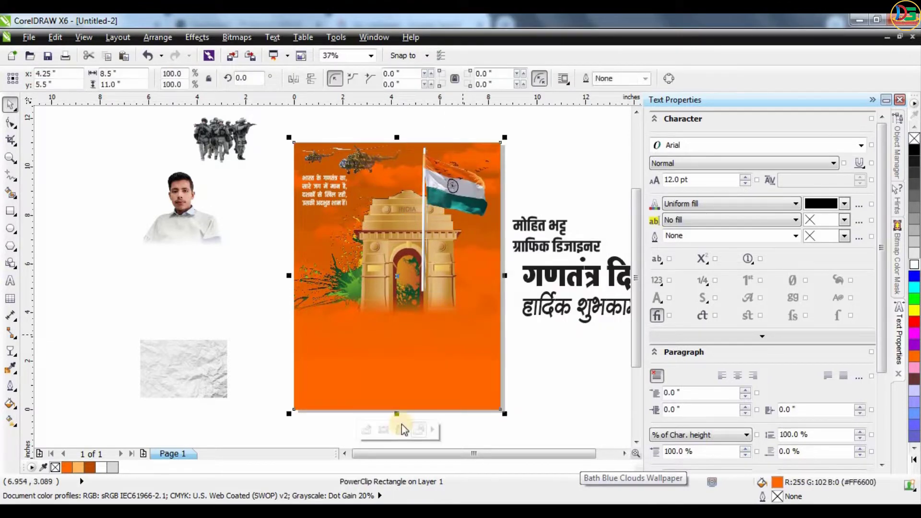
{"action": "left_click", "coordinate": [365, 430]}
{"action": "left_click", "coordinate": [427, 197]}
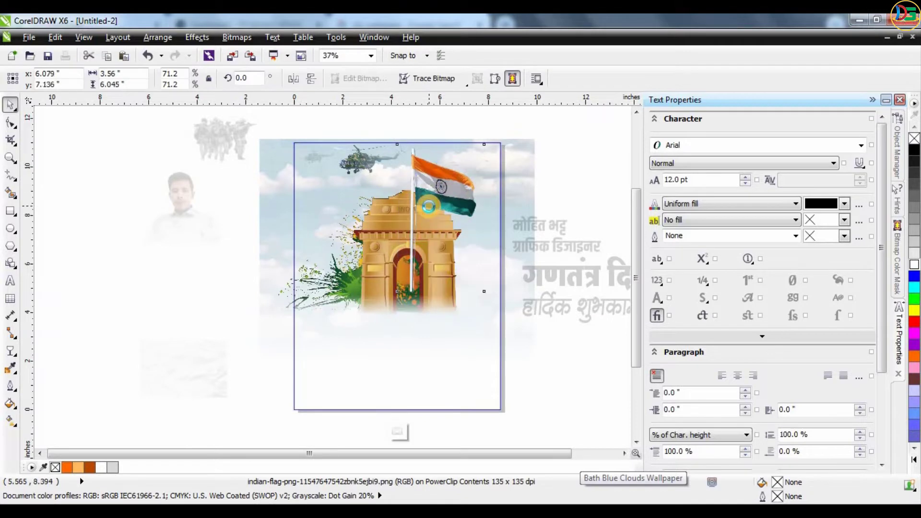
{"action": "left_click_drag", "start_coordinate": [437, 207], "coordinate": [439, 206]}
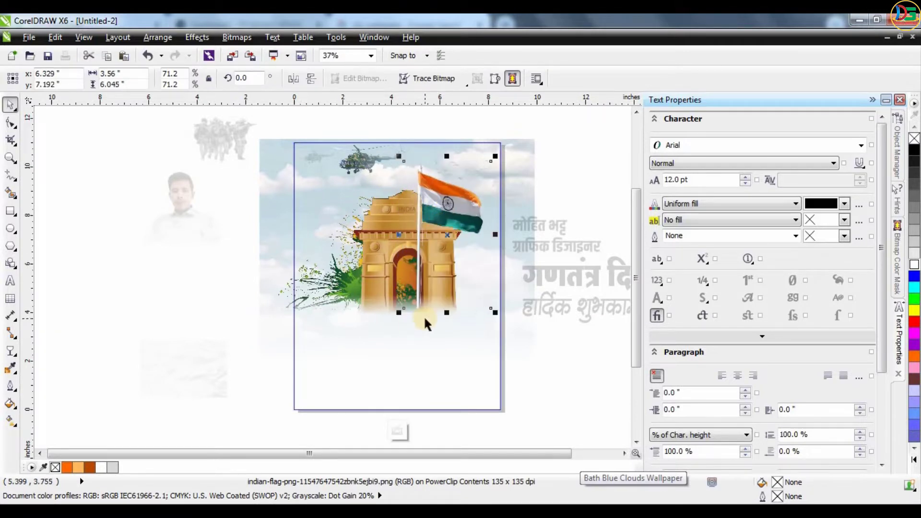
{"action": "left_click", "coordinate": [409, 428]}
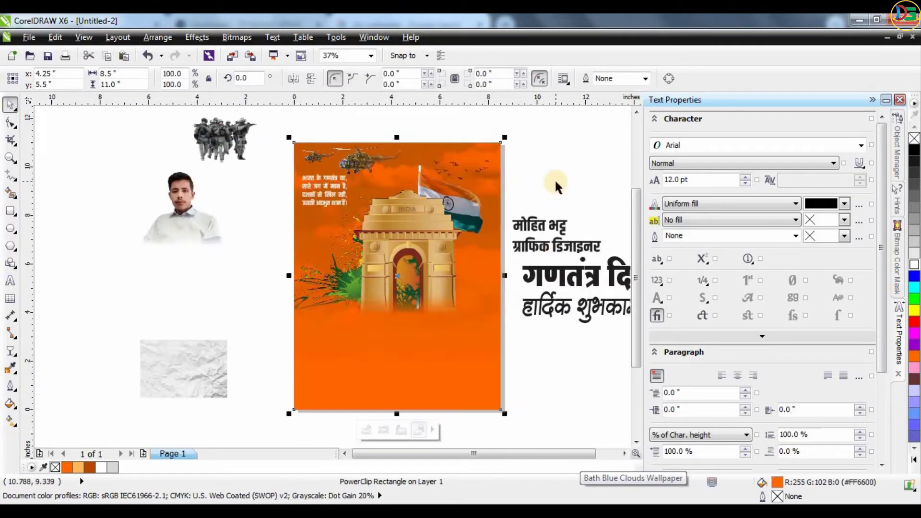
Inside the PowerClip, fade the India Gate image toward its base with a linear transparency
{"action": "double_click", "coordinate": [430, 232]}
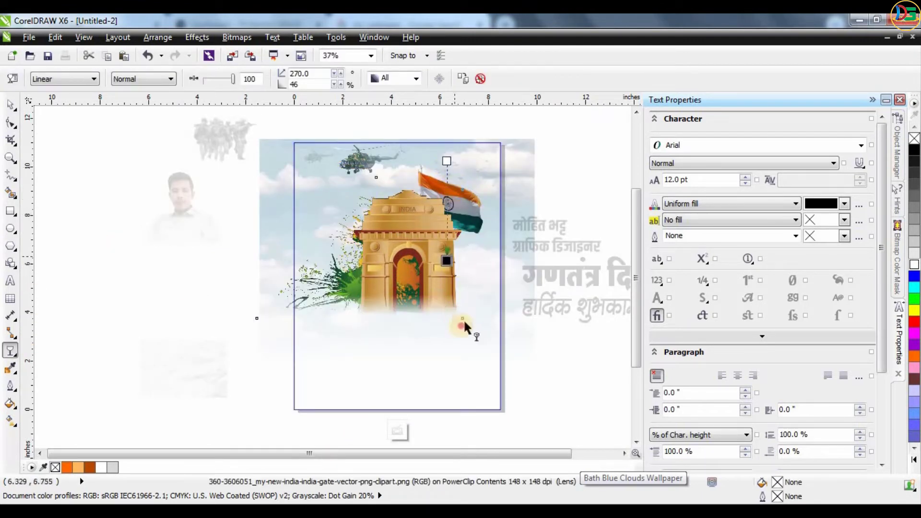
{"action": "left_click_drag", "start_coordinate": [397, 215], "coordinate": [397, 359]}
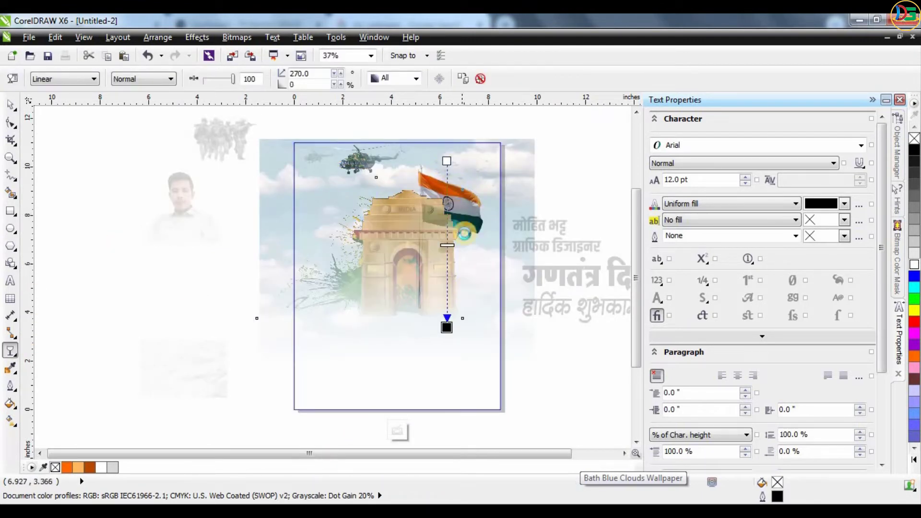
{"action": "left_click", "coordinate": [574, 193]}
Select the sky image and try moving it right, then undo the move
{"action": "scroll", "coordinate": [535, 187], "scroll_direction": "up", "scroll_amount": 3}
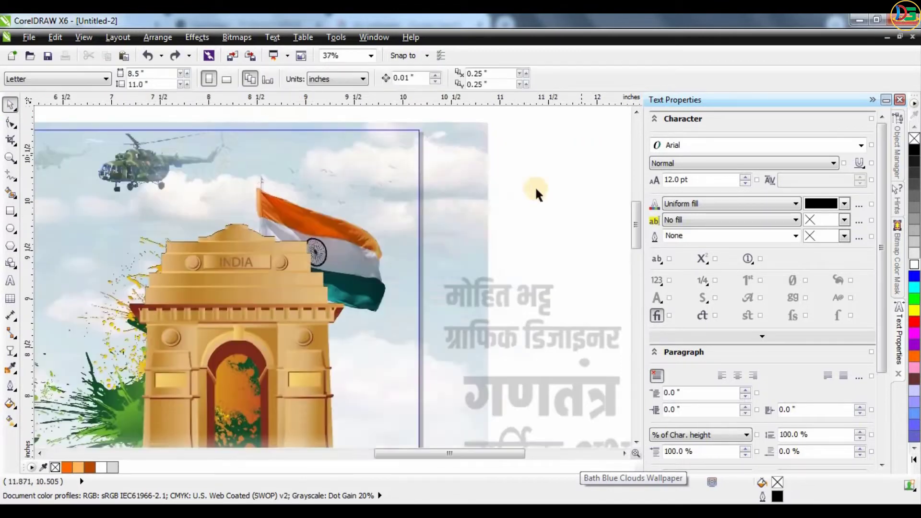
{"action": "scroll", "coordinate": [534, 186], "scroll_direction": "up", "scroll_amount": 1}
{"action": "left_click", "coordinate": [456, 267]}
{"action": "scroll", "coordinate": [413, 268], "scroll_direction": "down", "scroll_amount": 4}
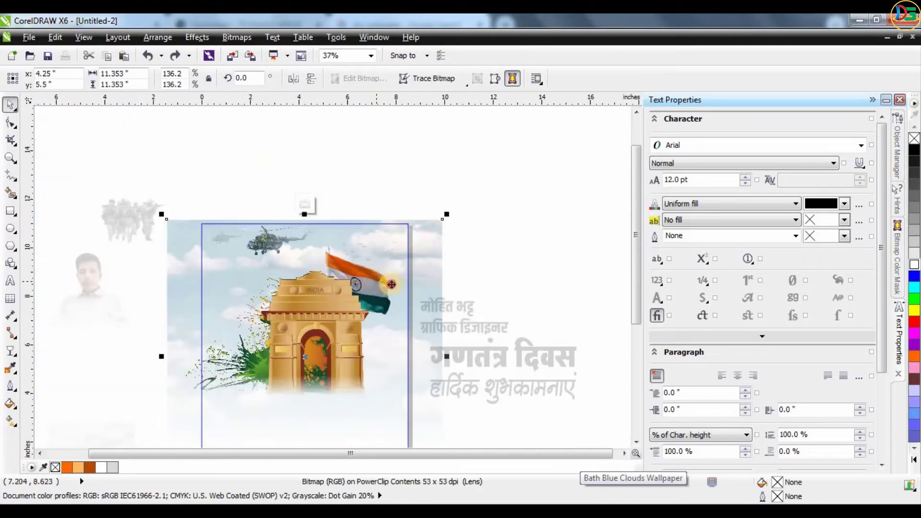
{"action": "left_click_drag", "start_coordinate": [392, 284], "coordinate": [464, 292]}
{"action": "key", "text": "ctrl+z"}
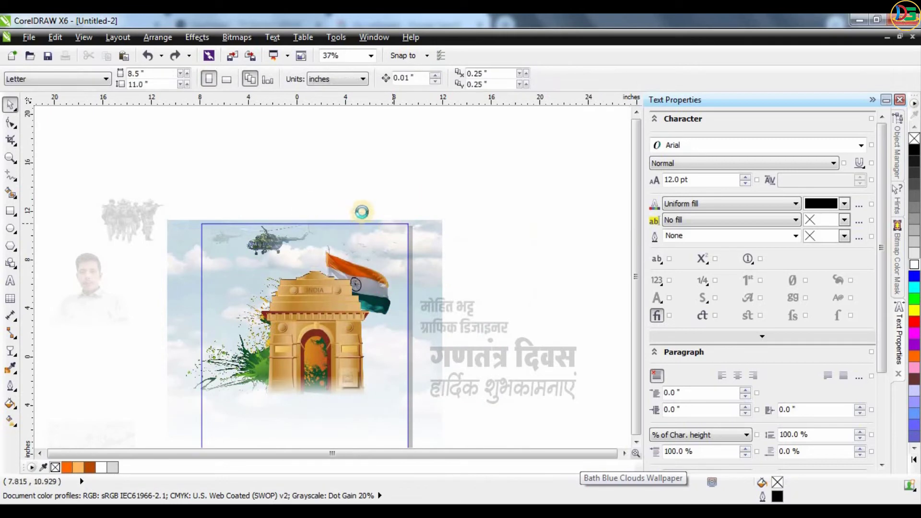
{"action": "scroll", "coordinate": [393, 221], "scroll_direction": "down", "scroll_amount": 2}
Finish the PowerClip edit, reselect the clipped background, reopen its contents and undo the last change
{"action": "left_click", "coordinate": [335, 243], "text": "ctrl"}
{"action": "scroll", "coordinate": [374, 251], "scroll_direction": "up", "scroll_amount": 2}
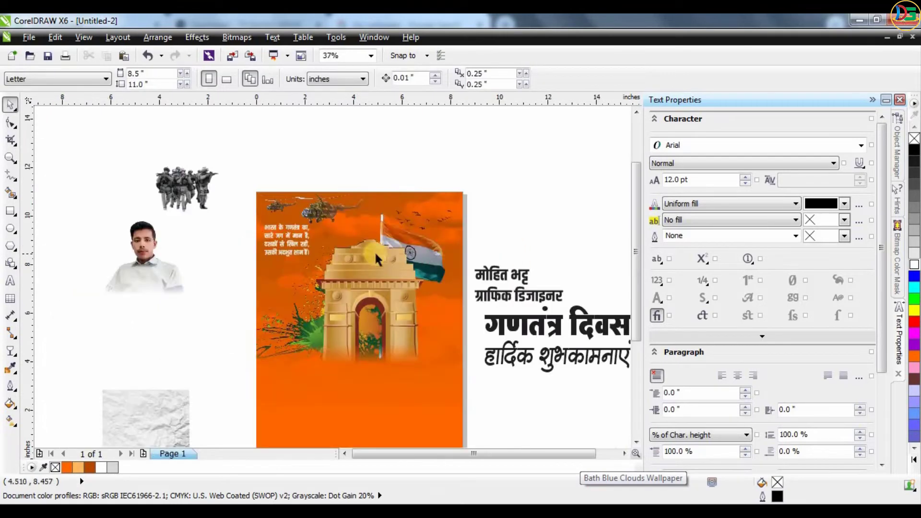
{"action": "left_click", "coordinate": [439, 258]}
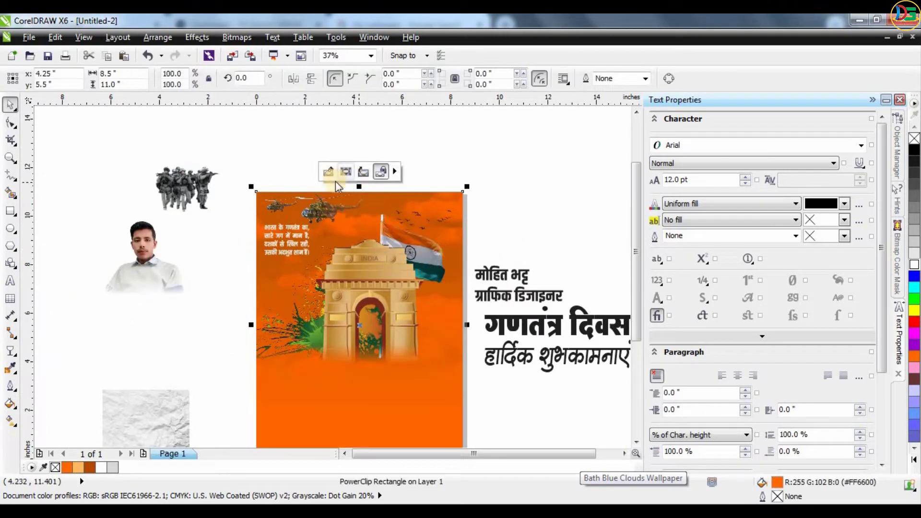
{"action": "left_click", "coordinate": [429, 238], "text": "ctrl"}
{"action": "key", "text": "ctrl+z"}
{"action": "key", "text": "ctrl+z"}
{"action": "key", "text": "ctrl+z"}
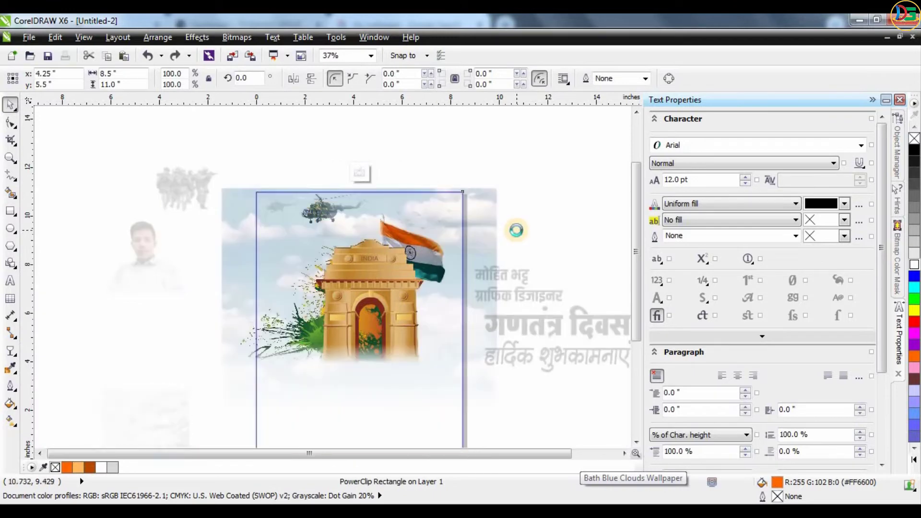
Drag a linear transparency fading the flag toward its bottom, then finish editing the PowerClip
{"action": "left_click", "coordinate": [11, 351]}
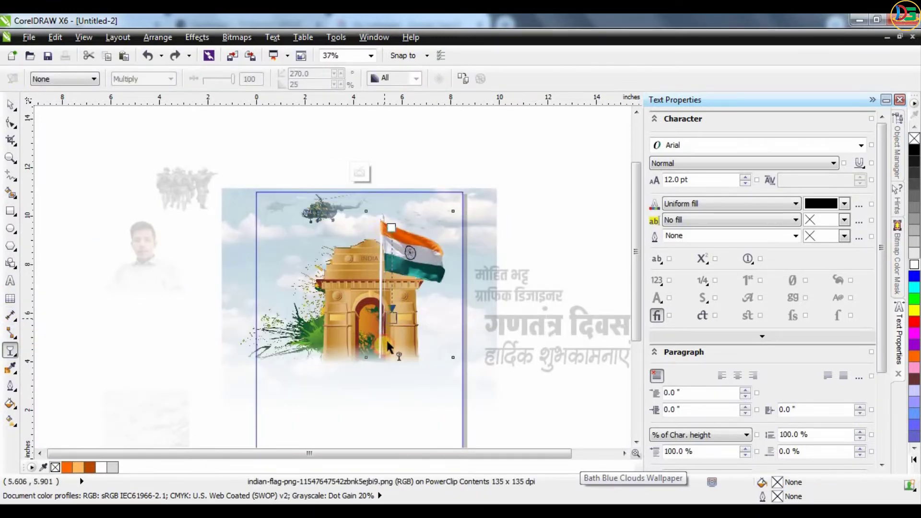
{"action": "left_click_drag", "start_coordinate": [388, 346], "coordinate": [391, 344]}
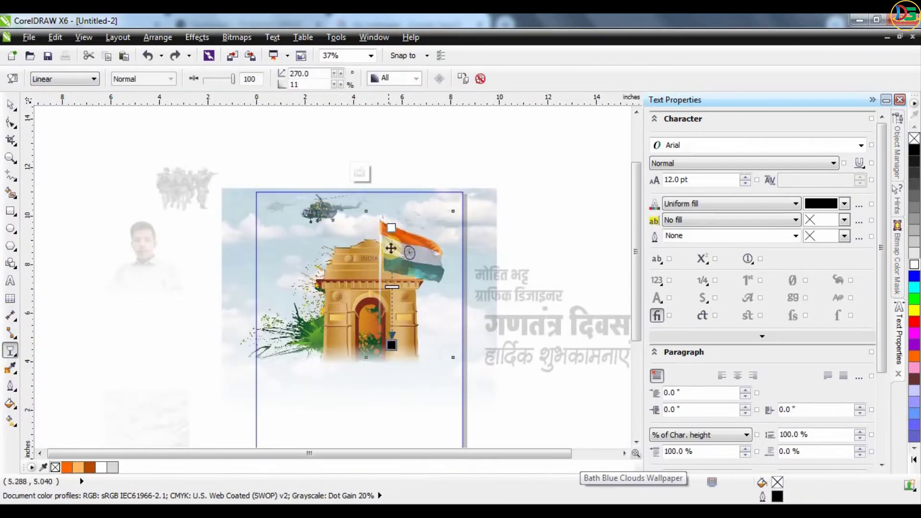
{"action": "left_click", "coordinate": [360, 171]}
{"action": "left_click", "coordinate": [417, 264], "text": "ctrl"}
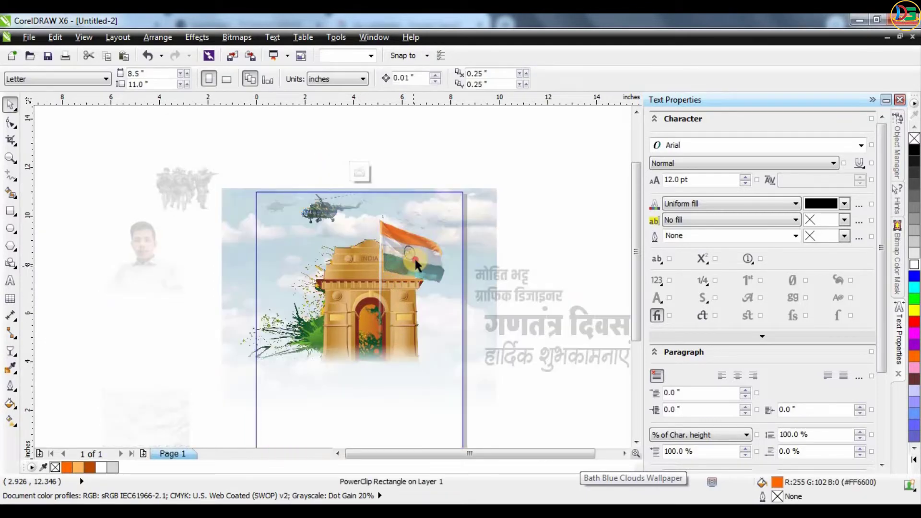
{"action": "left_click", "coordinate": [417, 264]}
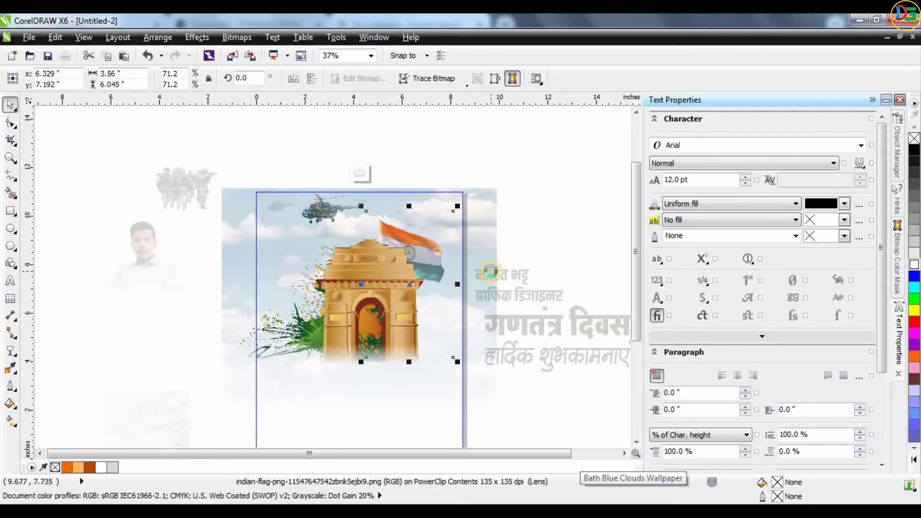
{"action": "left_click", "coordinate": [360, 172]}
{"action": "scroll", "coordinate": [415, 211], "scroll_direction": "down", "scroll_amount": 2}
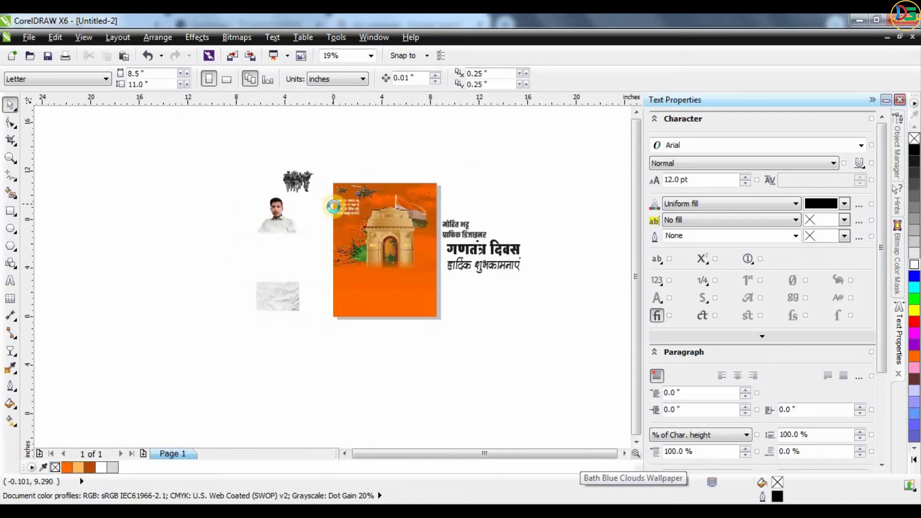
Place the first soldiers image on the poster and fade it with a linear transparency up to the top
{"action": "scroll", "coordinate": [333, 206], "scroll_direction": "up", "scroll_amount": 2}
{"action": "left_click_drag", "start_coordinate": [263, 156], "coordinate": [171, 297]}
{"action": "scroll", "coordinate": [359, 254], "scroll_direction": "up", "scroll_amount": 2}
{"action": "scroll", "coordinate": [359, 254], "scroll_direction": "down", "scroll_amount": 1}
{"action": "scroll", "coordinate": [359, 253], "scroll_direction": "up", "scroll_amount": 1}
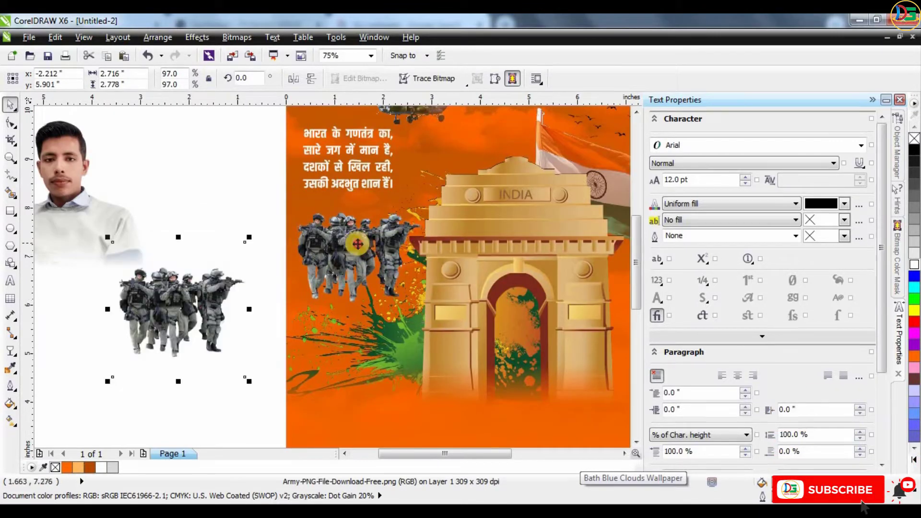
{"action": "left_click", "coordinate": [11, 349]}
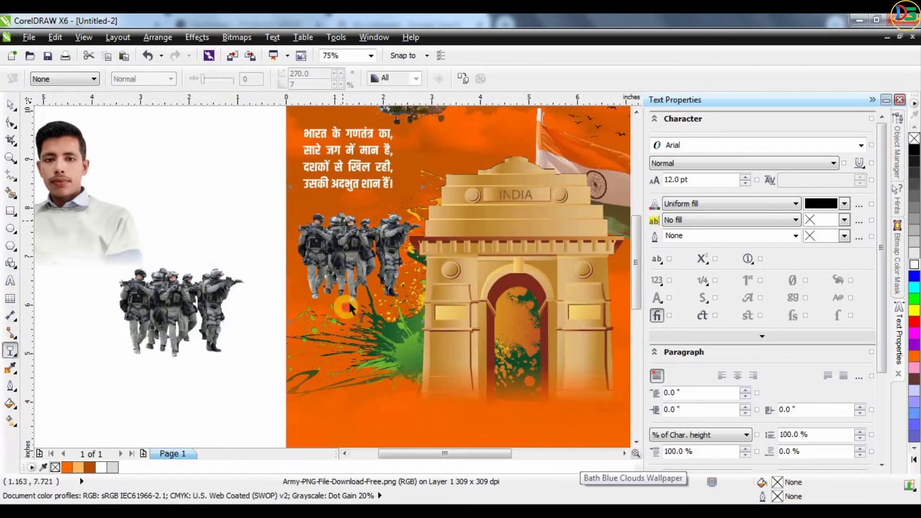
{"action": "left_click_drag", "start_coordinate": [342, 220], "coordinate": [338, 302]}
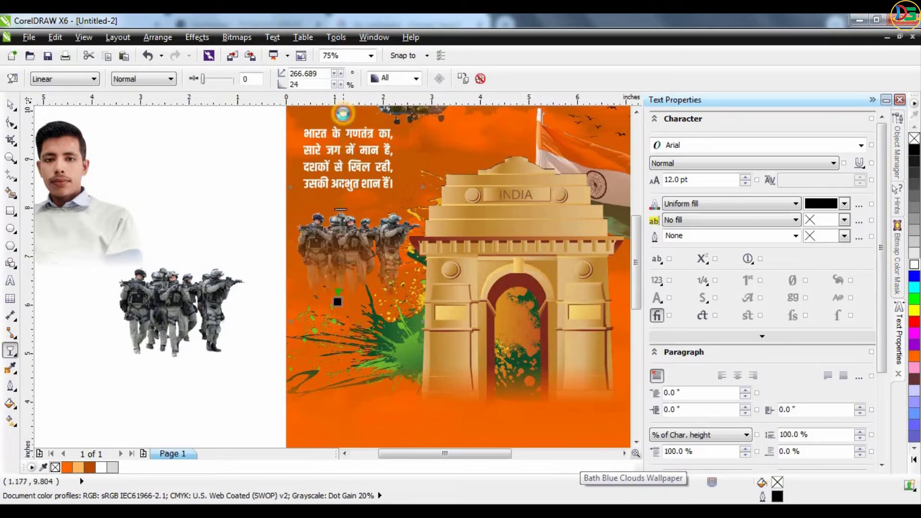
{"action": "left_click_drag", "start_coordinate": [343, 113], "coordinate": [343, 112]}
Place a second soldiers image right of India Gate, mirror it horizontally and shrink it to about 62%
{"action": "left_click", "coordinate": [10, 103]}
{"action": "scroll", "coordinate": [221, 253], "scroll_direction": "down", "scroll_amount": 2}
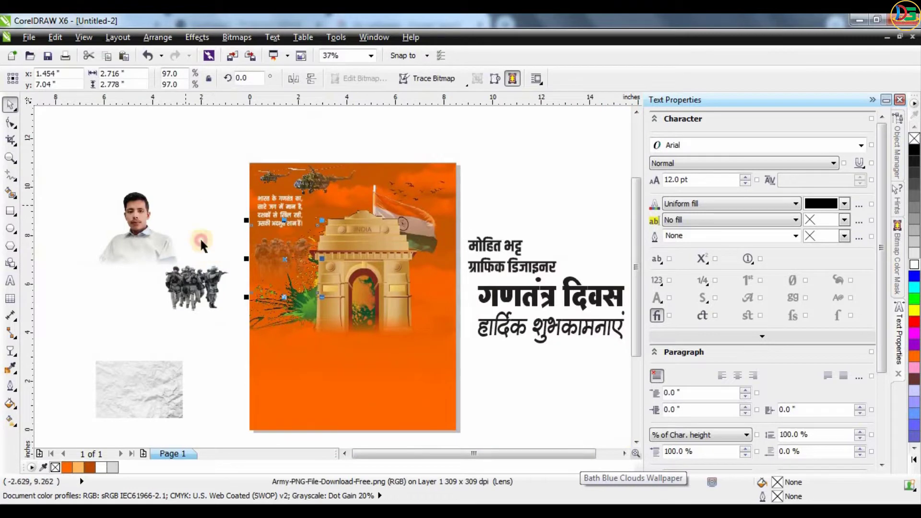
{"action": "left_click", "coordinate": [200, 237]}
{"action": "left_click_drag", "start_coordinate": [192, 282], "coordinate": [426, 293]}
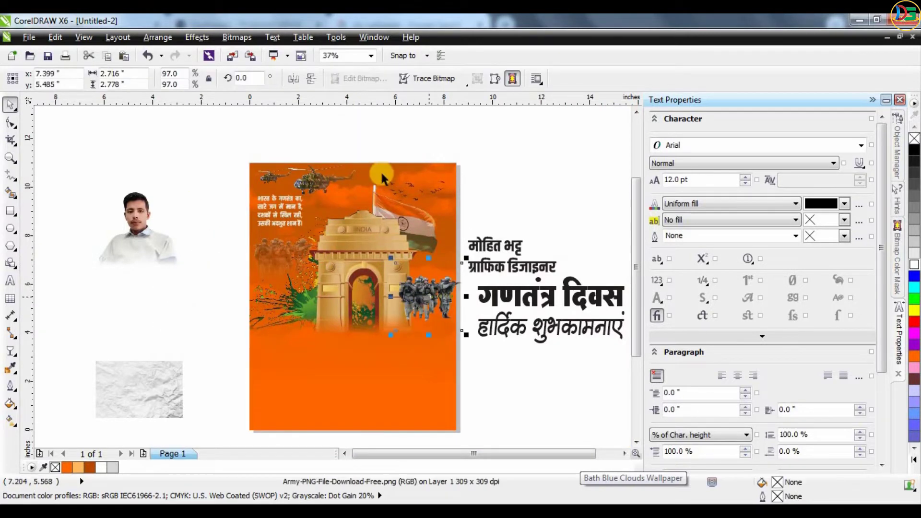
{"action": "left_click", "coordinate": [293, 78]}
{"action": "scroll", "coordinate": [432, 288], "scroll_direction": "up", "scroll_amount": 2}
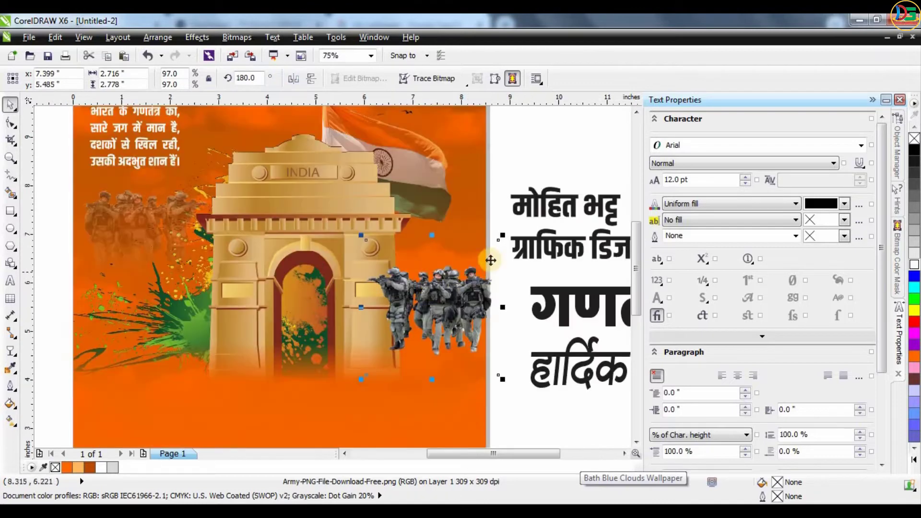
{"action": "left_click_drag", "start_coordinate": [488, 256], "coordinate": [485, 235]}
{"action": "left_click_drag", "start_coordinate": [491, 232], "coordinate": [447, 281]}
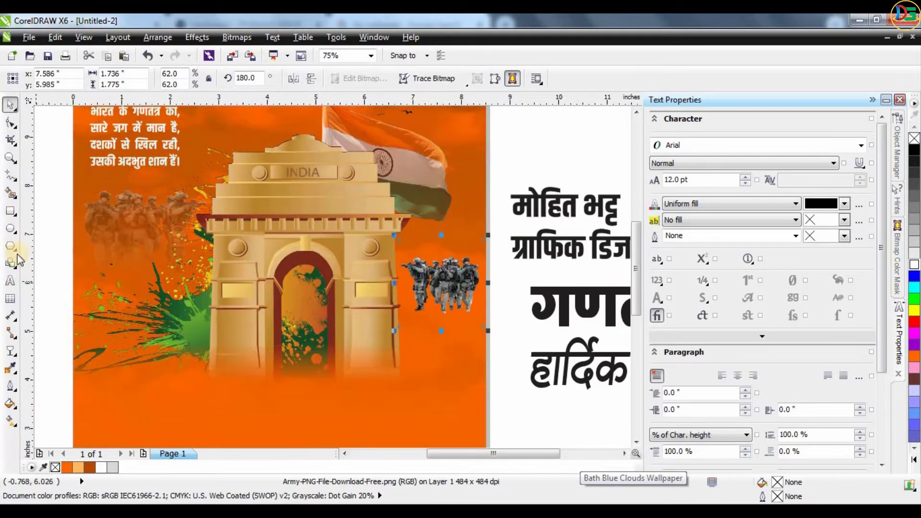
Fade the mirrored soldiers from top to bottom with a lengthened linear transparency
{"action": "left_click", "coordinate": [10, 351]}
{"action": "left_click_drag", "start_coordinate": [442, 240], "coordinate": [442, 347]}
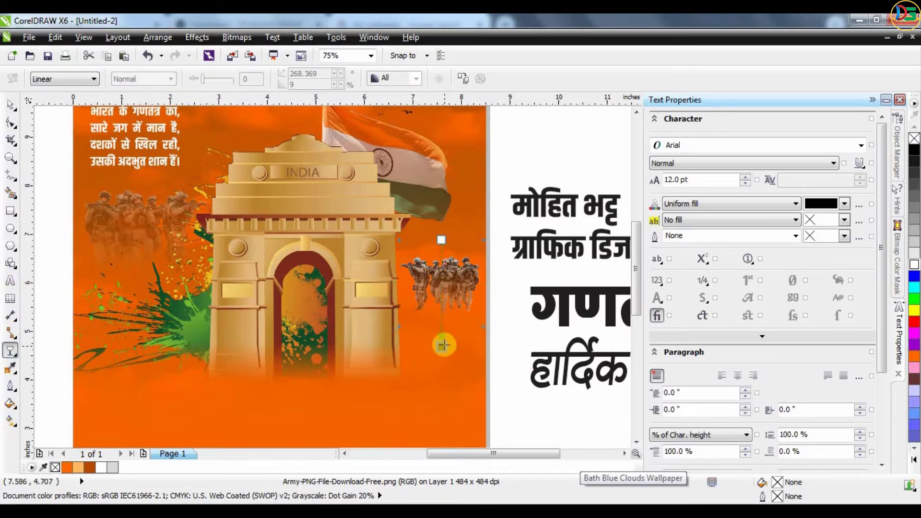
{"action": "left_click_drag", "start_coordinate": [441, 240], "coordinate": [447, 159]}
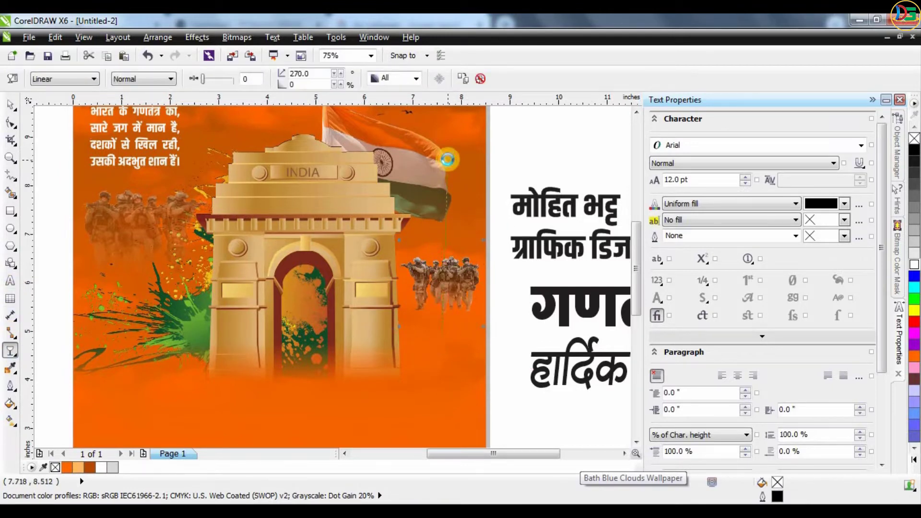
{"action": "left_click", "coordinate": [11, 104]}
PowerClip the soldiers image inside the orange poster rectangle
{"action": "right_click", "coordinate": [461, 289]}
{"action": "left_click", "coordinate": [517, 24]}
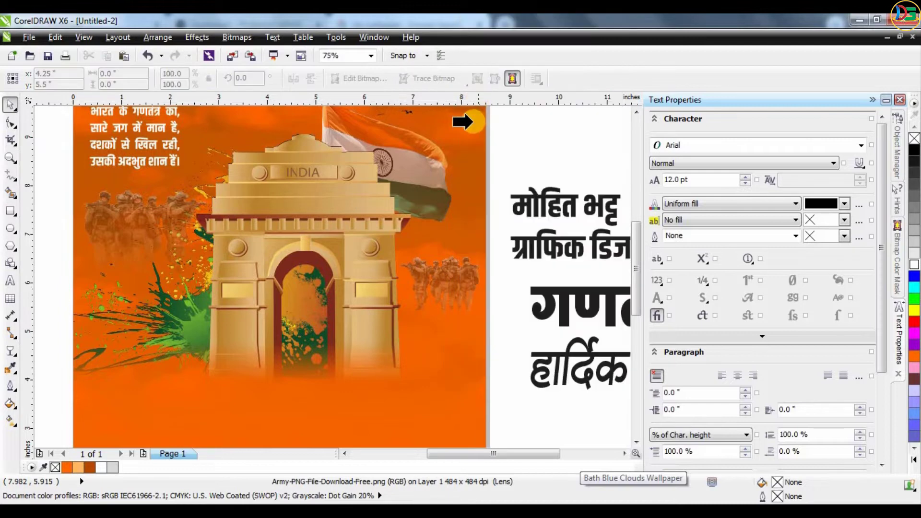
{"action": "left_click", "coordinate": [463, 119]}
{"action": "left_click", "coordinate": [523, 152]}
{"action": "scroll", "coordinate": [435, 273], "scroll_direction": "down", "scroll_amount": 2}
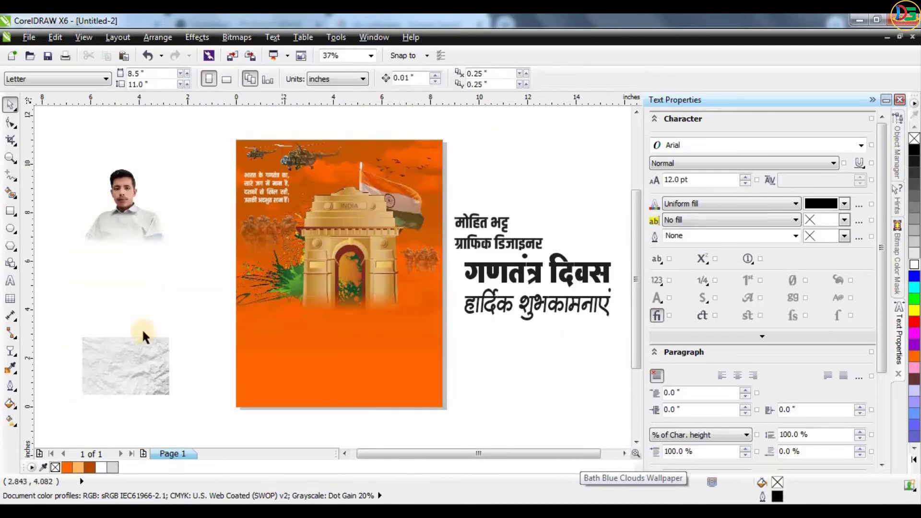
Put a copy of the person photo at the poster's lower right, original kept aside, enlarged to 87%
{"action": "left_click_drag", "start_coordinate": [135, 198], "coordinate": [386, 356]}
{"action": "key", "text": "ctrl+z"}
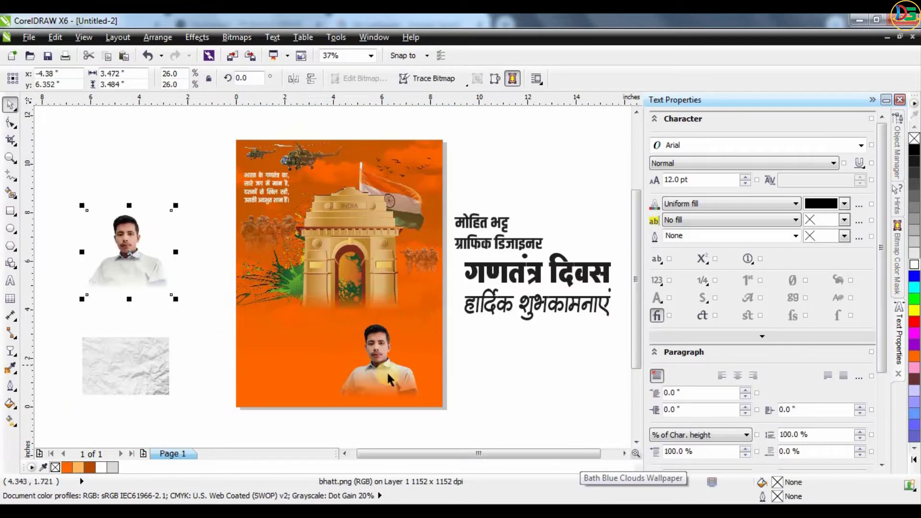
{"action": "left_click_drag", "start_coordinate": [433, 317], "coordinate": [505, 236]}
{"action": "left_click_drag", "start_coordinate": [432, 345], "coordinate": [489, 438]}
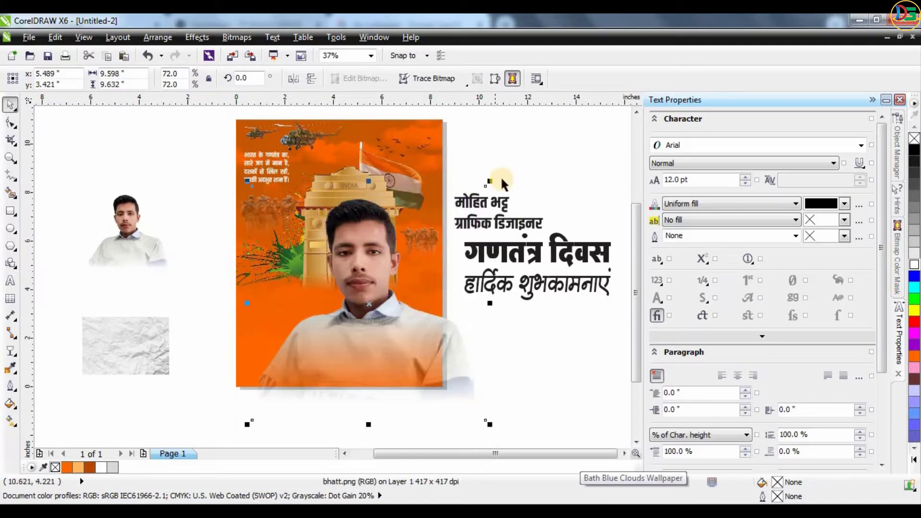
{"action": "left_click_drag", "start_coordinate": [499, 167], "coordinate": [515, 132]}
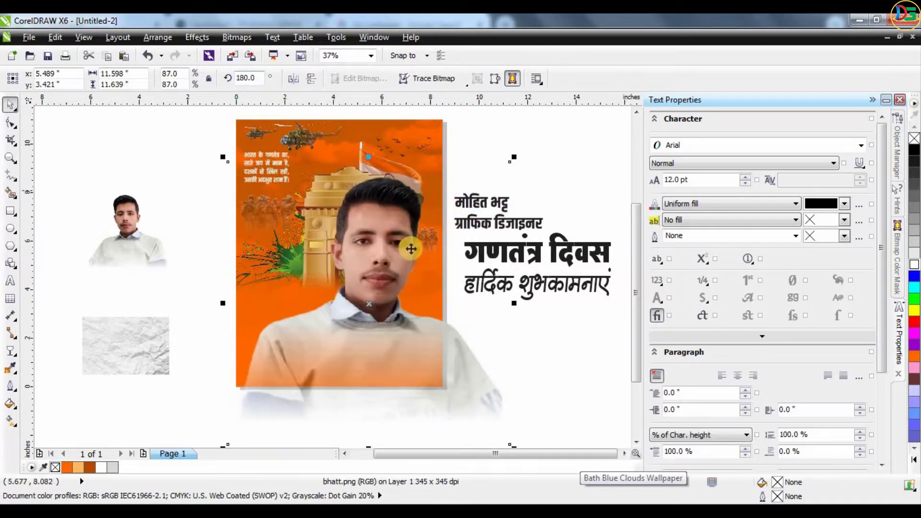
Nudge the person photo and fade its lower part with a linear transparency
{"action": "left_click_drag", "start_coordinate": [407, 243], "coordinate": [501, 205]}
{"action": "left_click", "coordinate": [10, 351]}
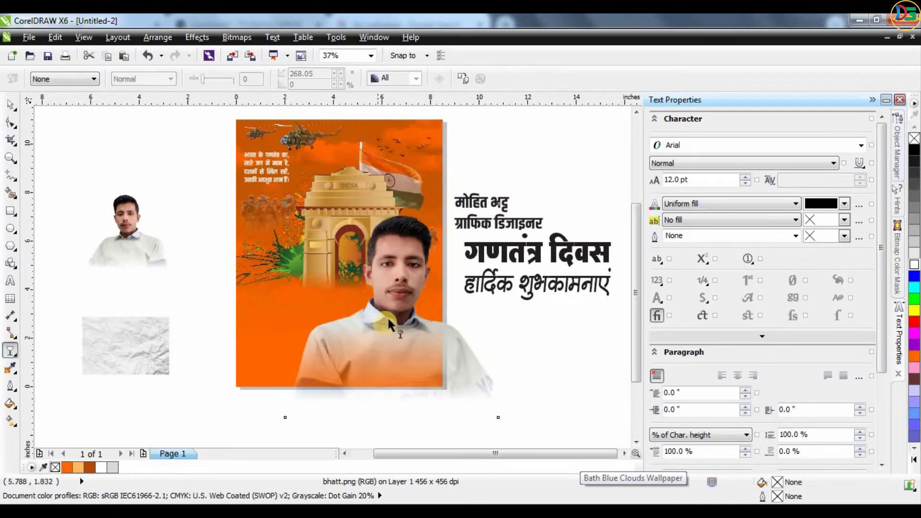
{"action": "left_click_drag", "start_coordinate": [385, 322], "coordinate": [384, 384]}
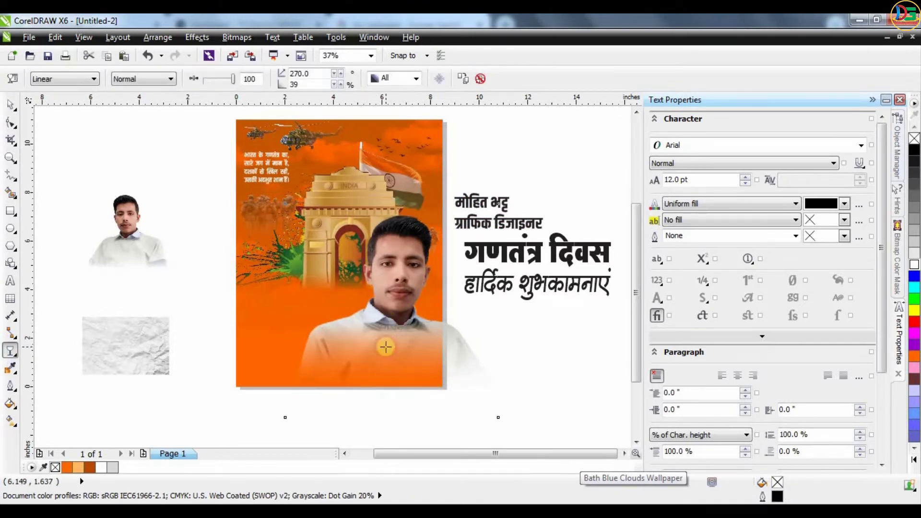
{"action": "left_click_drag", "start_coordinate": [386, 347], "coordinate": [385, 363]}
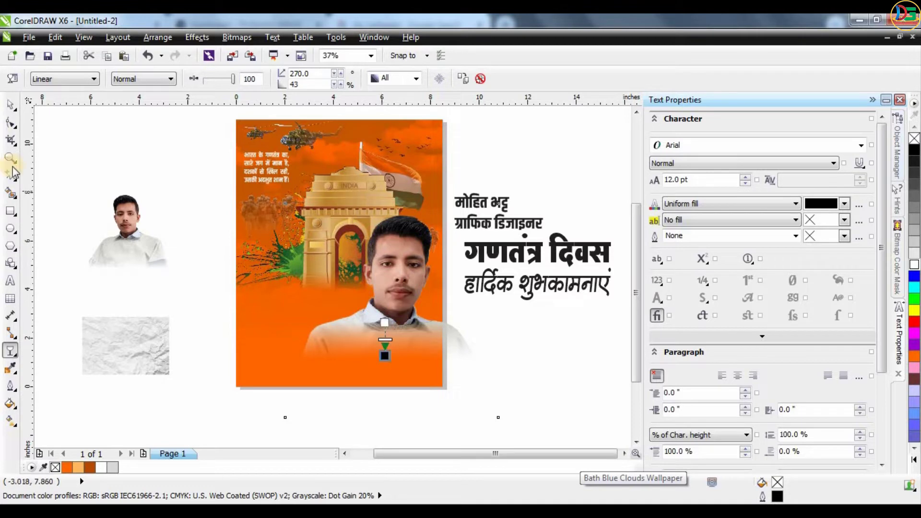
{"action": "left_click", "coordinate": [11, 105]}
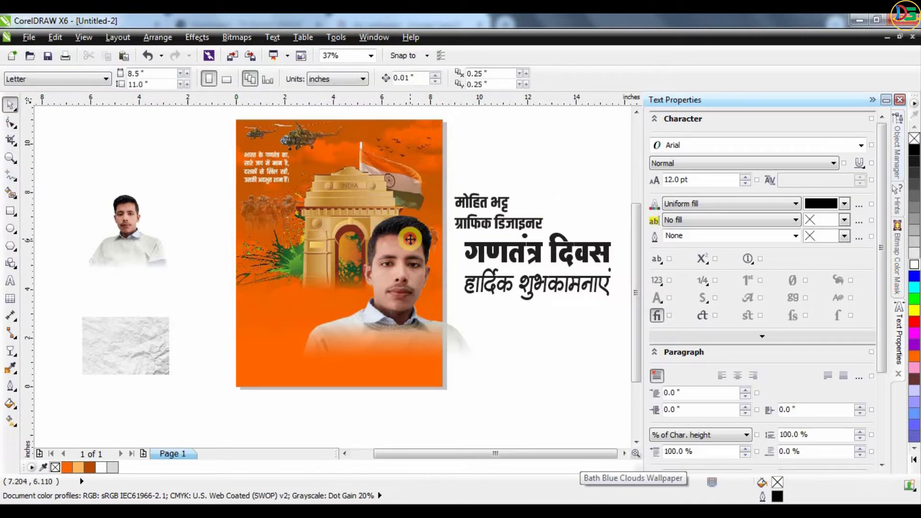
Convert the faded person photo to a bitmap via Bitmaps > Convert To Bitmap
{"action": "left_click", "coordinate": [422, 80]}
{"action": "left_click", "coordinate": [236, 38]}
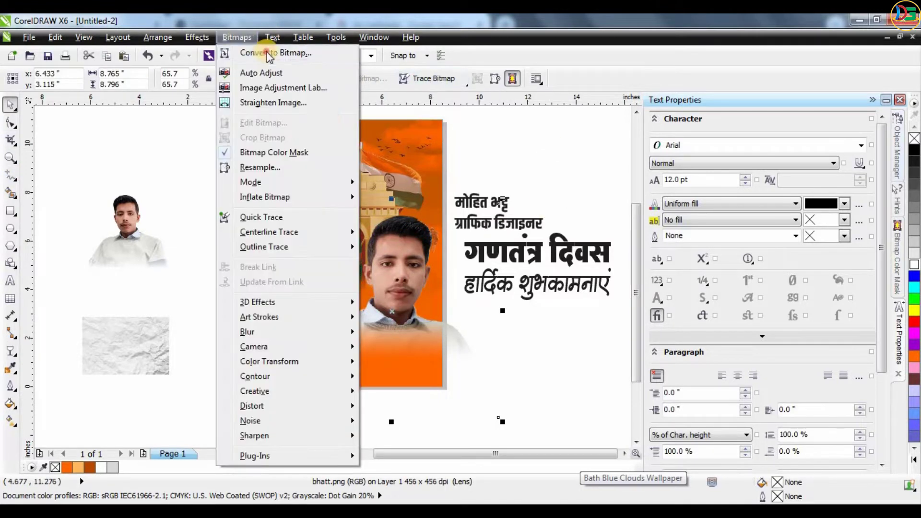
{"action": "left_click", "coordinate": [262, 56]}
{"action": "left_click", "coordinate": [439, 339]}
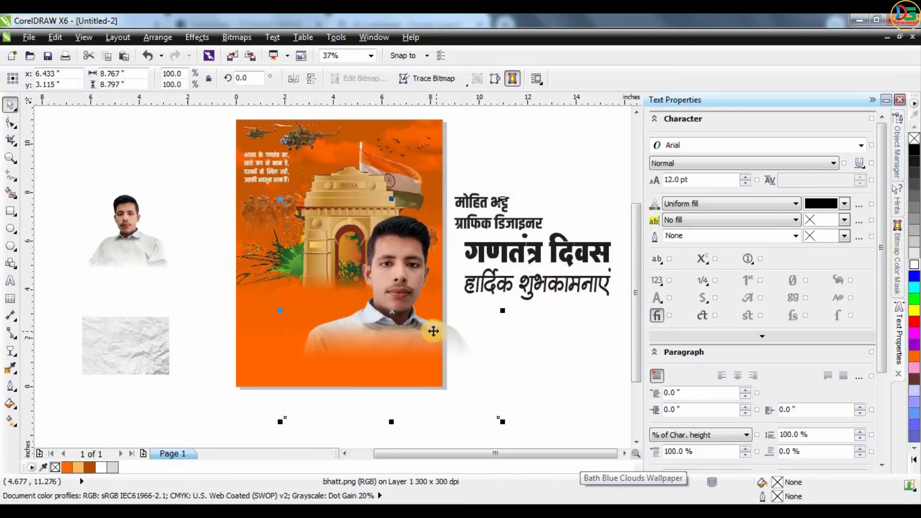
Add a sideways linear fade across the photo's lower part, starting fully transparent
{"action": "left_click", "coordinate": [19, 351]}
{"action": "left_click_drag", "start_coordinate": [367, 332], "coordinate": [338, 334]}
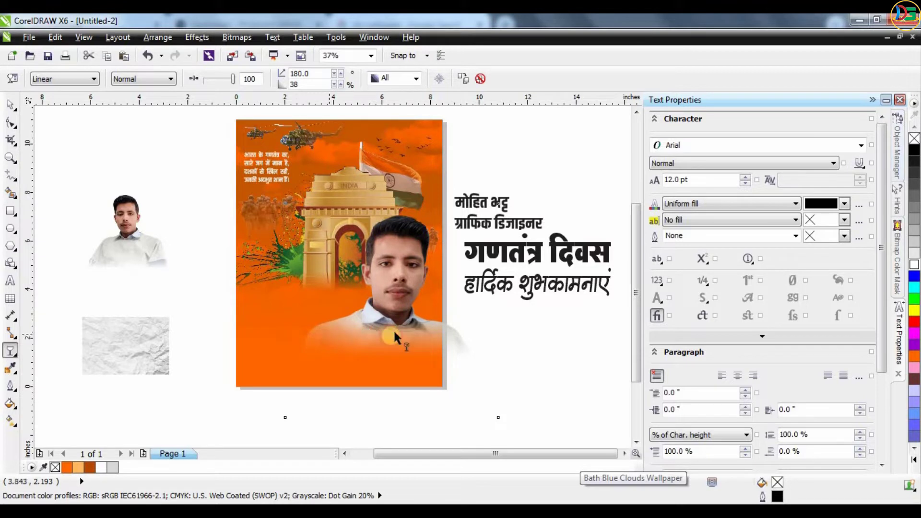
{"action": "left_click_drag", "start_coordinate": [394, 338], "coordinate": [339, 333]}
{"action": "left_click", "coordinate": [333, 336]}
{"action": "key", "text": "space"}
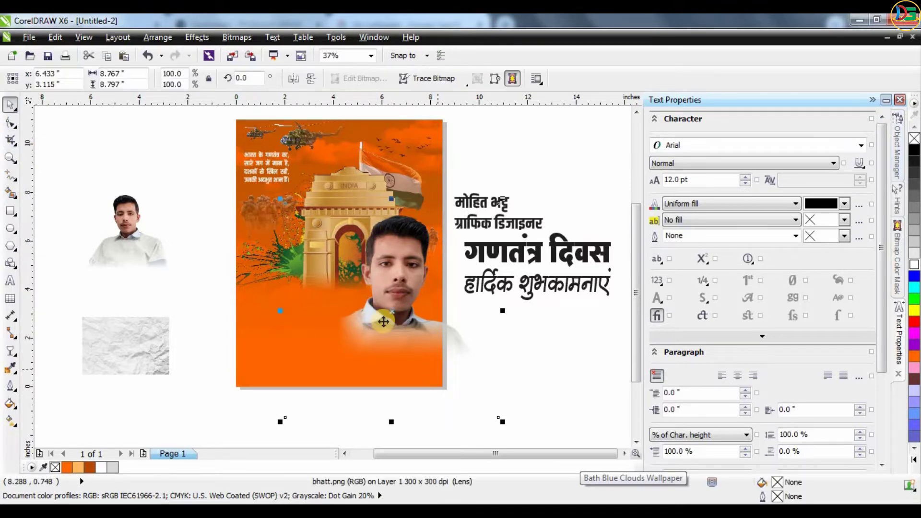
Reposition the person photo and resize it to 108.2%
{"action": "left_click_drag", "start_coordinate": [412, 324], "coordinate": [408, 379]}
{"action": "key", "text": "Escape"}
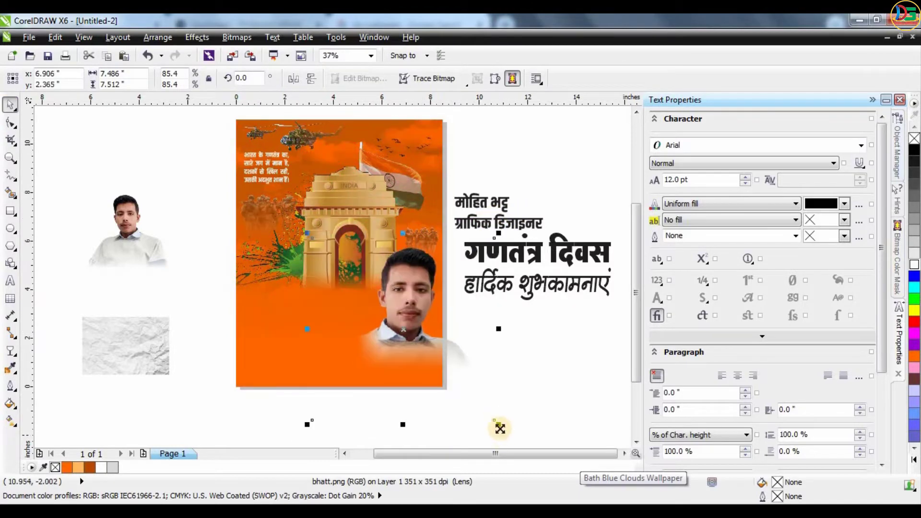
{"action": "left_click_drag", "start_coordinate": [500, 428], "coordinate": [411, 272]}
{"action": "right_click", "coordinate": [412, 272]}
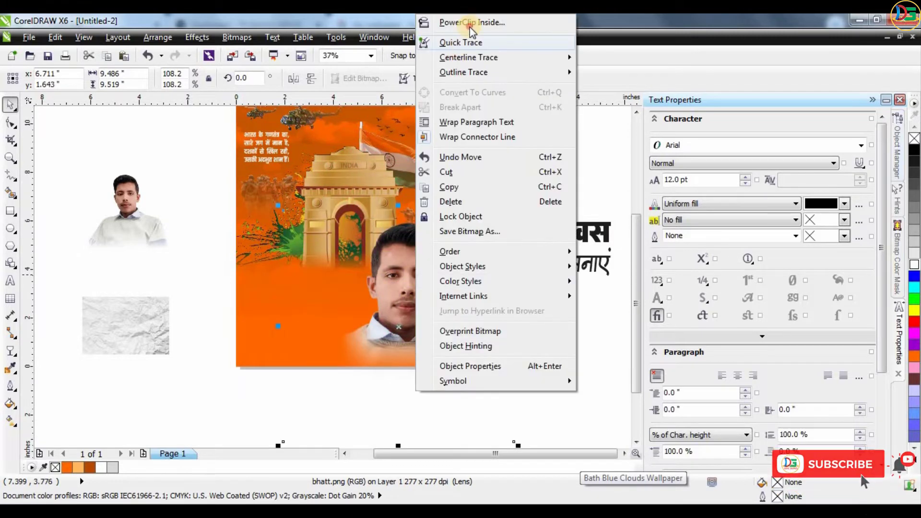
PowerClip the portrait inside the poster frame and fade its lower part inside the contents
{"action": "left_click", "coordinate": [451, 20]}
{"action": "left_click", "coordinate": [436, 179]}
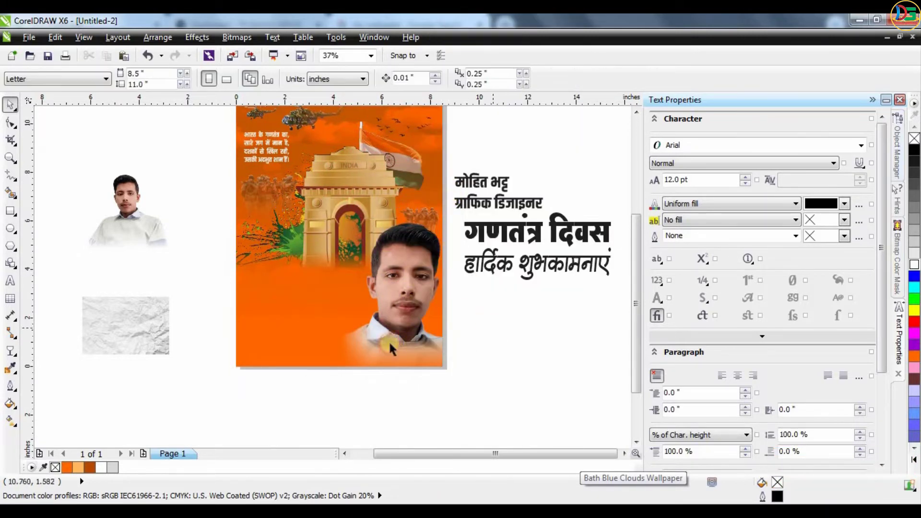
{"action": "left_click", "coordinate": [414, 329]}
{"action": "left_click", "coordinate": [403, 270], "text": "ctrl"}
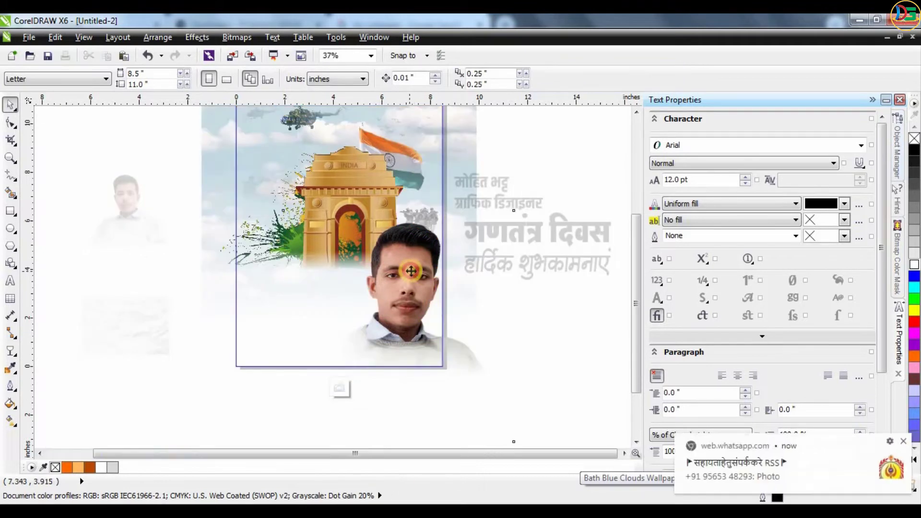
{"action": "left_click", "coordinate": [411, 271]}
{"action": "left_click_drag", "start_coordinate": [408, 230], "coordinate": [409, 375]}
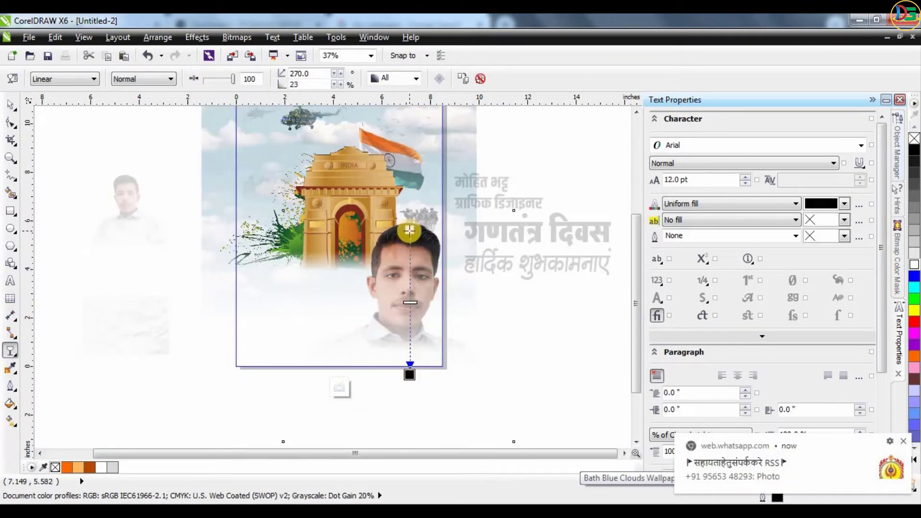
{"action": "left_click", "coordinate": [397, 272]}
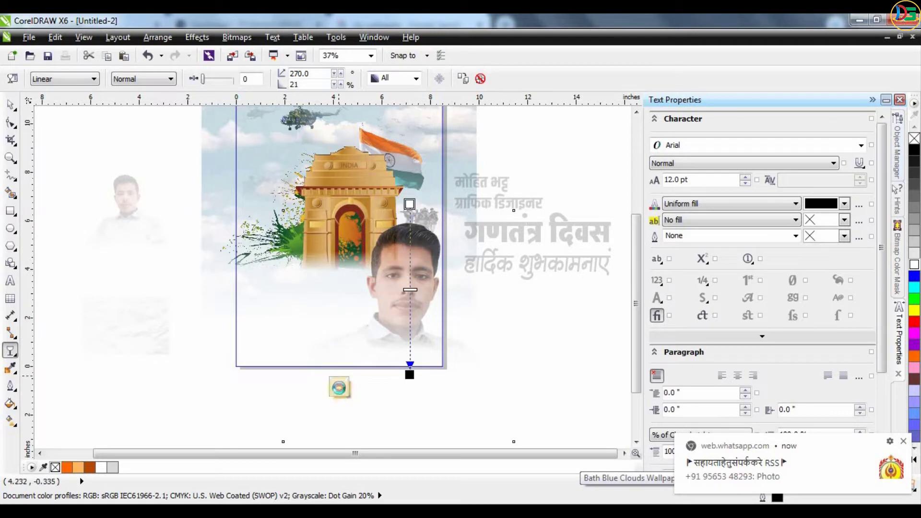
{"action": "left_click", "coordinate": [473, 354]}
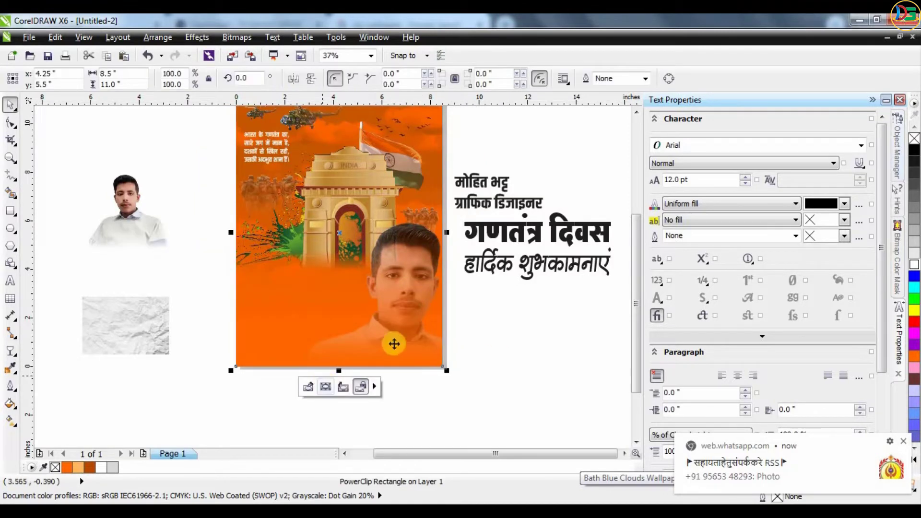
Cancel an accidental frame move, then reopen the frame contents and select the portrait photo
{"action": "left_click_drag", "start_coordinate": [430, 283], "coordinate": [478, 316]}
{"action": "key", "text": "Escape"}
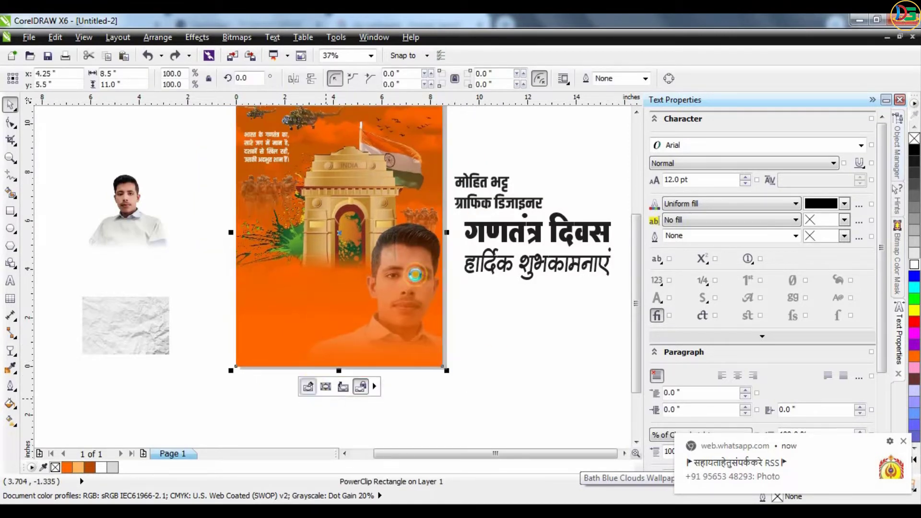
{"action": "left_click", "coordinate": [419, 261], "text": "ctrl"}
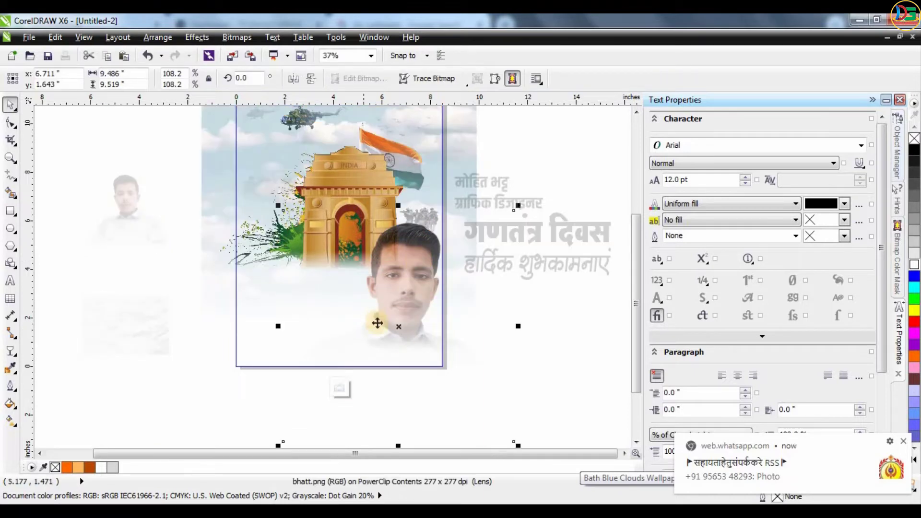
{"action": "left_click", "coordinate": [340, 389]}
{"action": "left_click", "coordinate": [545, 330]}
{"action": "left_click", "coordinate": [404, 315]}
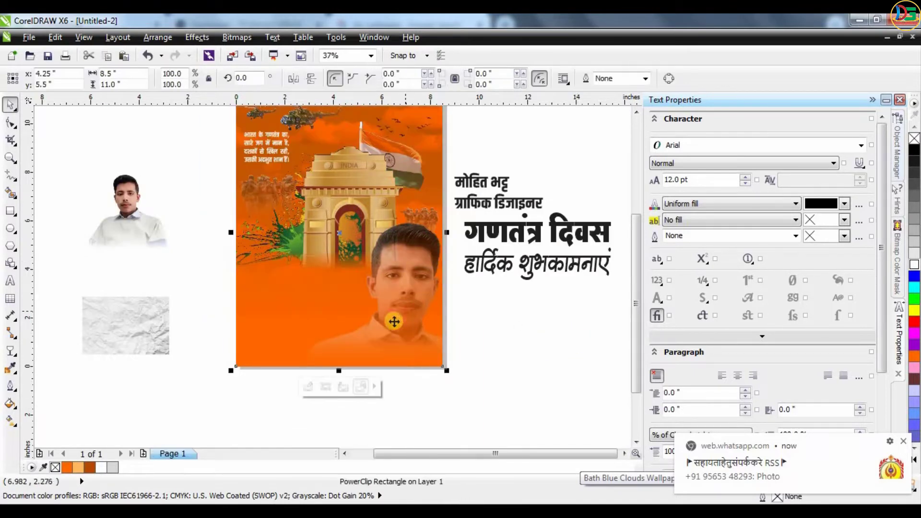
{"action": "left_click", "coordinate": [444, 347], "text": "ctrl"}
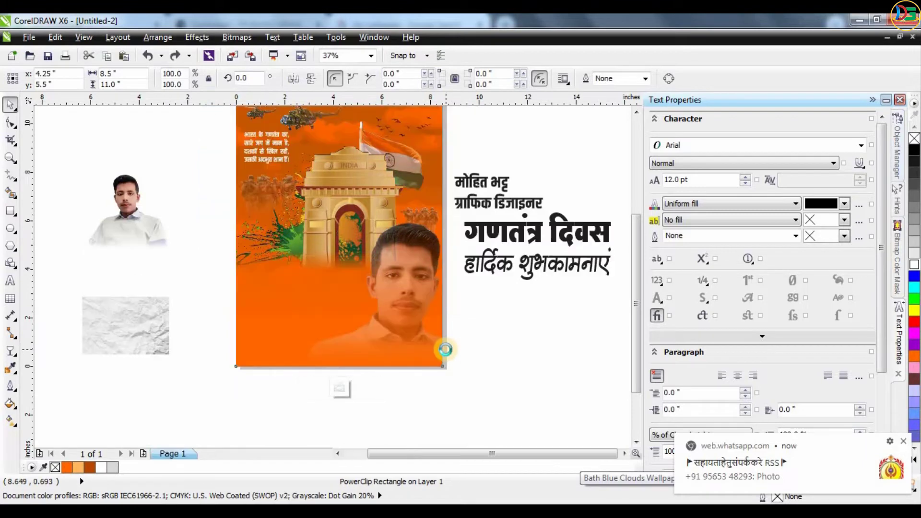
{"action": "left_click", "coordinate": [447, 350]}
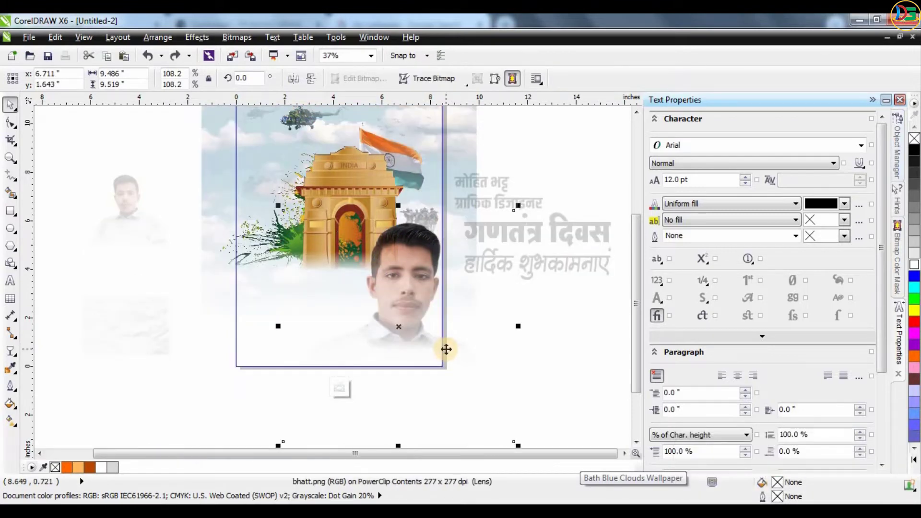
Give the portrait a diagonal linear fade toward the bottom and finish editing the frame
{"action": "left_click", "coordinate": [11, 353]}
{"action": "left_click_drag", "start_coordinate": [413, 234], "coordinate": [342, 351]}
{"action": "left_click_drag", "start_coordinate": [345, 265], "coordinate": [396, 353]}
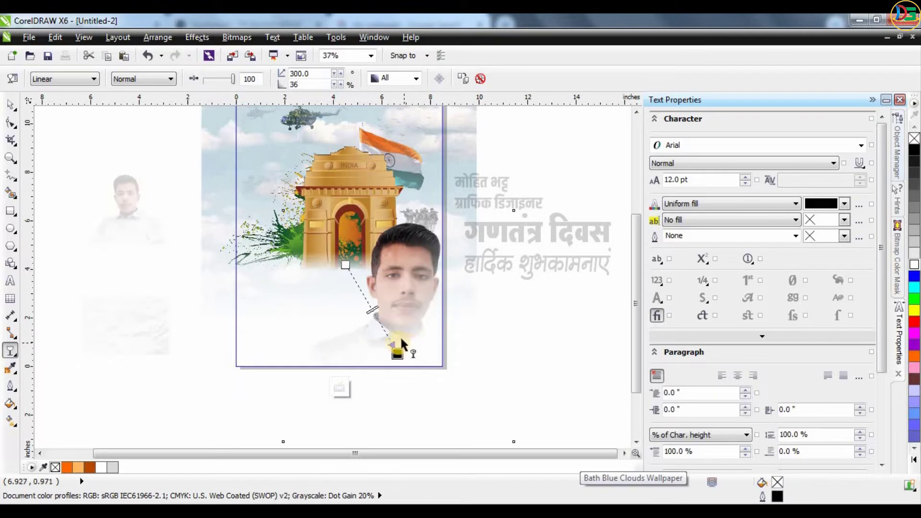
{"action": "left_click", "coordinate": [355, 378]}
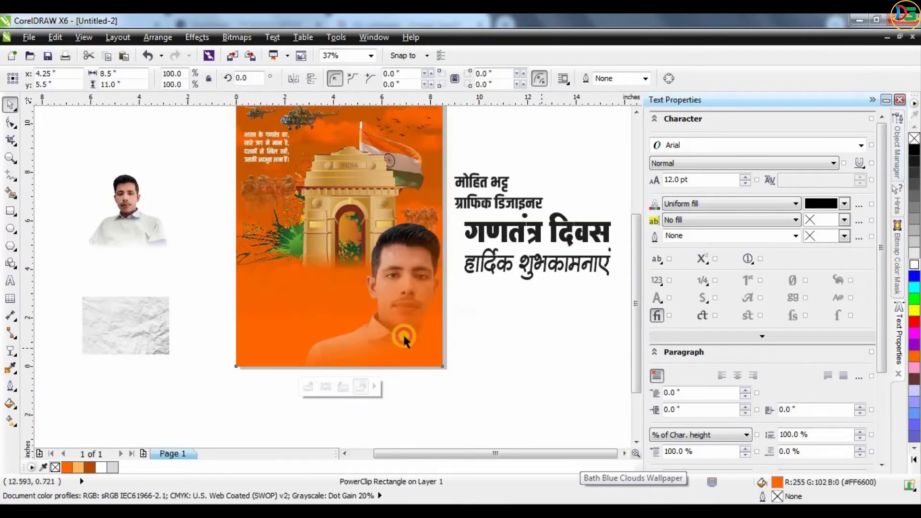
{"action": "left_click", "coordinate": [402, 345]}
{"action": "left_click", "coordinate": [500, 354]}
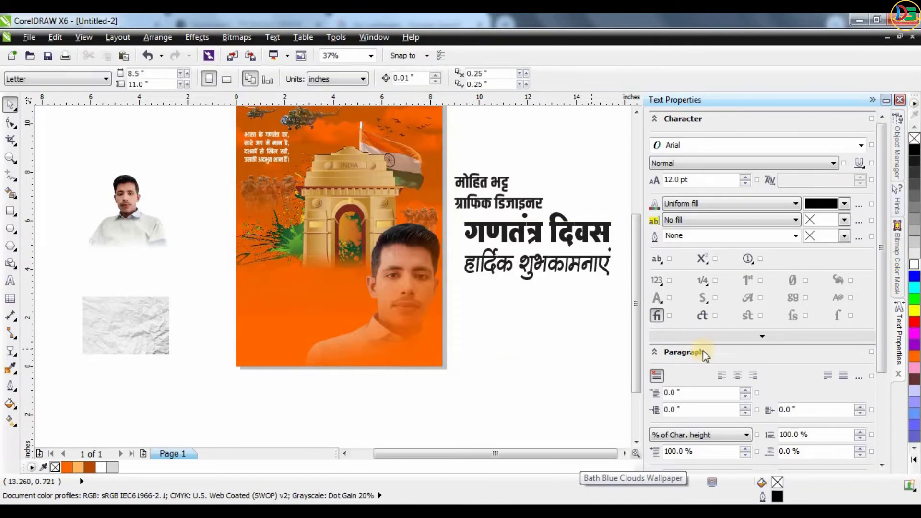
Enlarge the small portrait into the poster frame and crop its left part with the Shape tool
{"action": "left_click_drag", "start_coordinate": [158, 201], "coordinate": [388, 321]}
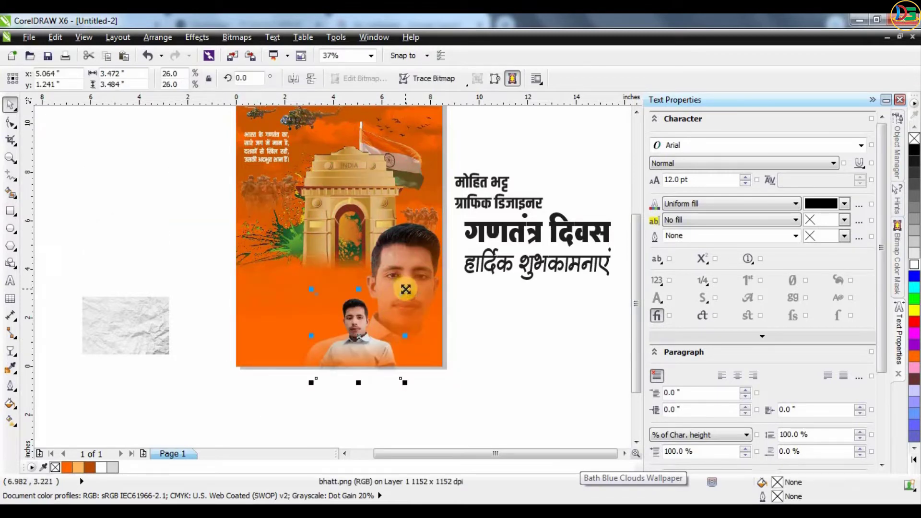
{"action": "left_click_drag", "start_coordinate": [406, 289], "coordinate": [431, 262]}
{"action": "left_click_drag", "start_coordinate": [384, 344], "coordinate": [393, 342]}
{"action": "left_click", "coordinate": [339, 386]}
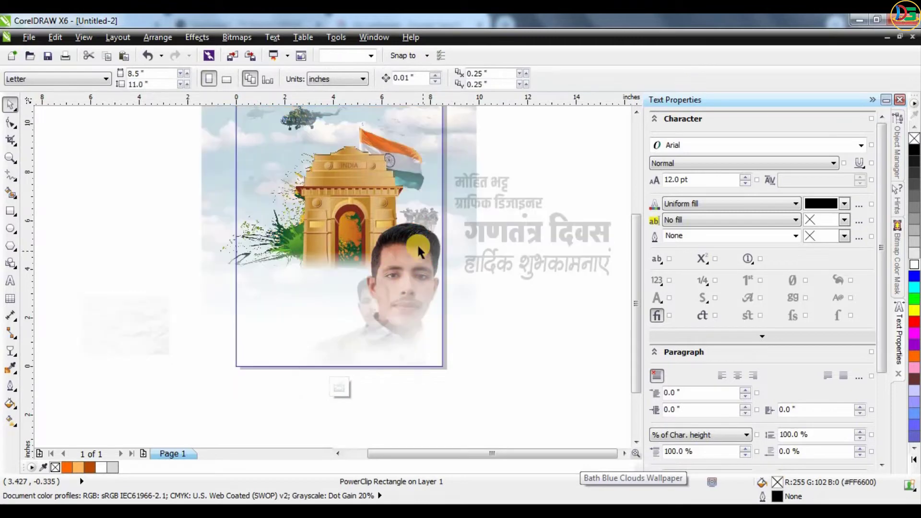
{"action": "left_click", "coordinate": [417, 244]}
{"action": "left_click", "coordinate": [12, 123]}
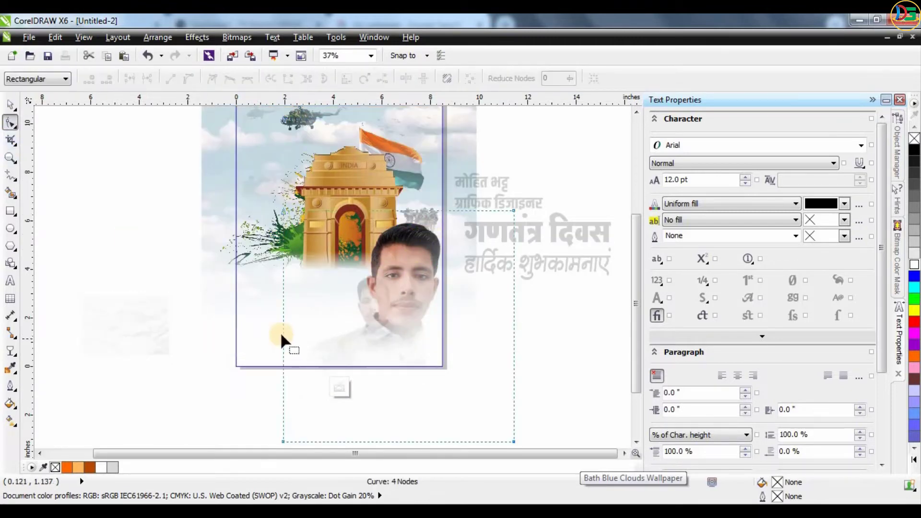
{"action": "left_click_drag", "start_coordinate": [283, 334], "coordinate": [363, 343]}
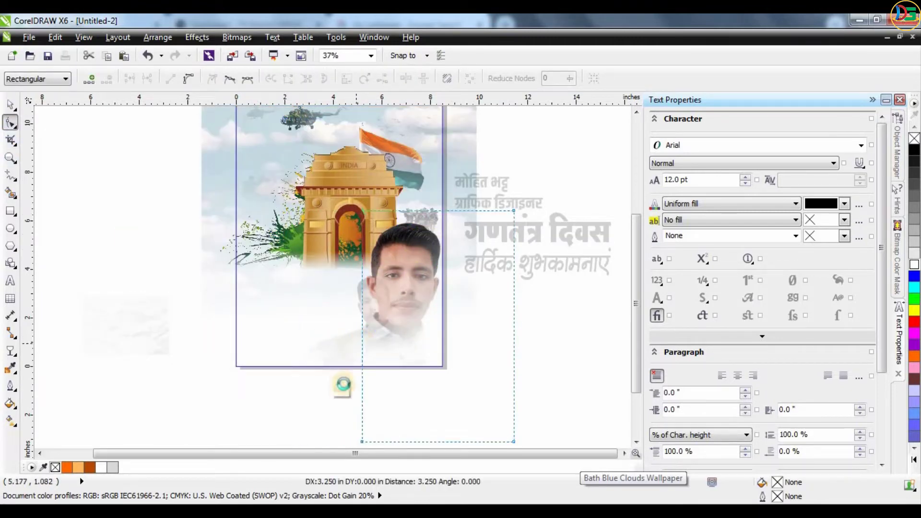
{"action": "left_click", "coordinate": [339, 386]}
{"action": "left_click", "coordinate": [514, 354]}
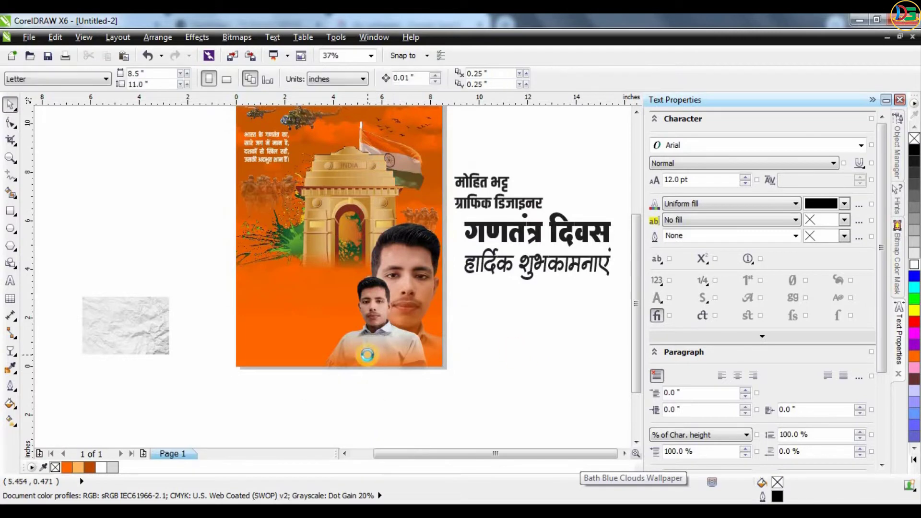
Shrink the small portrait slightly, nudge it into place and tilt it a little
{"action": "scroll", "coordinate": [521, 360], "scroll_direction": "up", "scroll_amount": 2}
{"action": "left_click", "coordinate": [276, 324]}
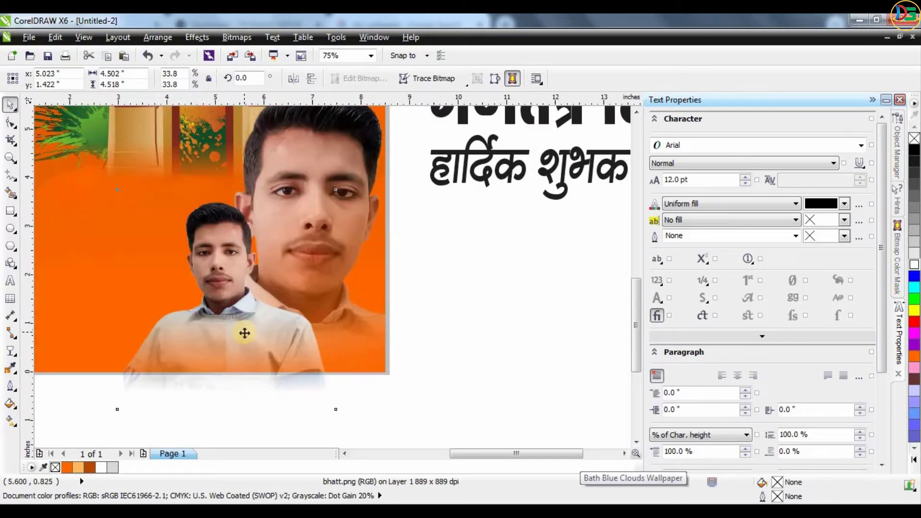
{"action": "scroll", "coordinate": [293, 335], "scroll_direction": "down", "scroll_amount": 2}
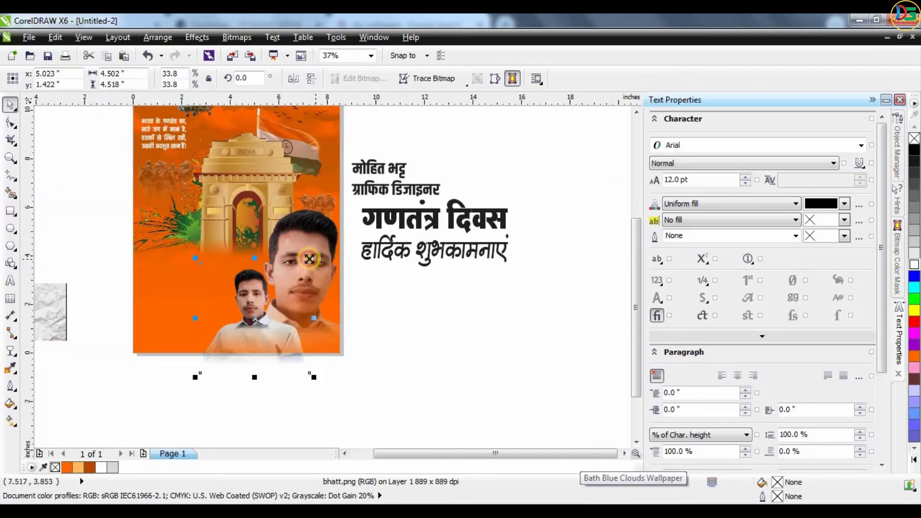
{"action": "left_click_drag", "start_coordinate": [309, 259], "coordinate": [303, 282]}
{"action": "scroll", "coordinate": [201, 354], "scroll_direction": "up", "scroll_amount": 2}
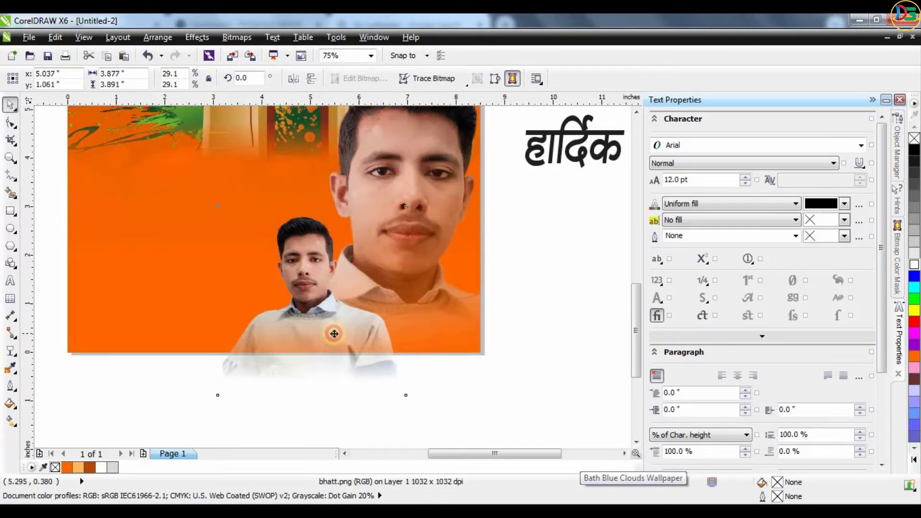
{"action": "mouse_move", "coordinate": [335, 331]}
{"action": "left_mouse_down"}
{"action": "mouse_move", "coordinate": [323, 323]}
{"action": "mouse_move", "coordinate": [331, 324]}
{"action": "left_mouse_up"}
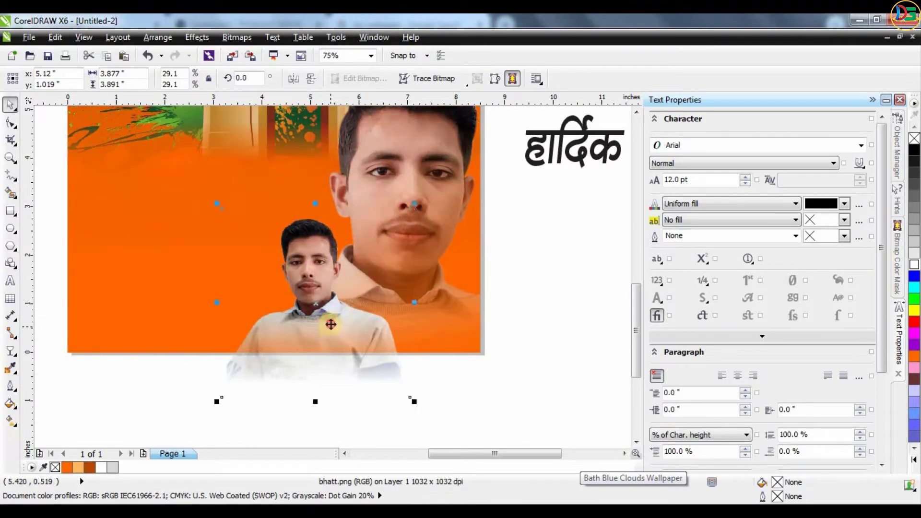
{"action": "left_click_drag", "start_coordinate": [413, 205], "coordinate": [427, 203]}
{"action": "left_click", "coordinate": [538, 233]}
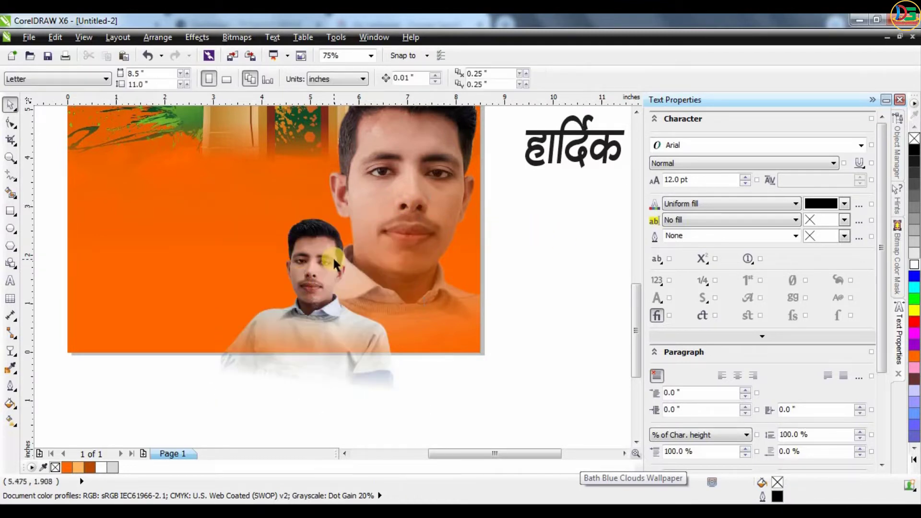
PowerClip the small portrait inside the orange poster, then reposition it and adjust its tilt
{"action": "right_click", "coordinate": [333, 256]}
{"action": "left_click", "coordinate": [379, 20]}
{"action": "left_click", "coordinate": [69, 246]}
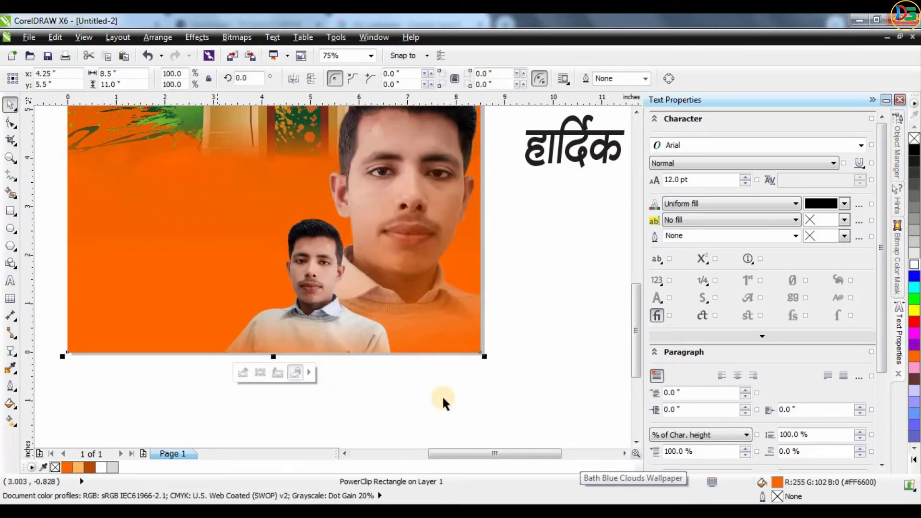
{"action": "left_click", "coordinate": [242, 372]}
{"action": "left_click_drag", "start_coordinate": [318, 277], "coordinate": [357, 256]}
{"action": "left_click_drag", "start_coordinate": [437, 210], "coordinate": [416, 207]}
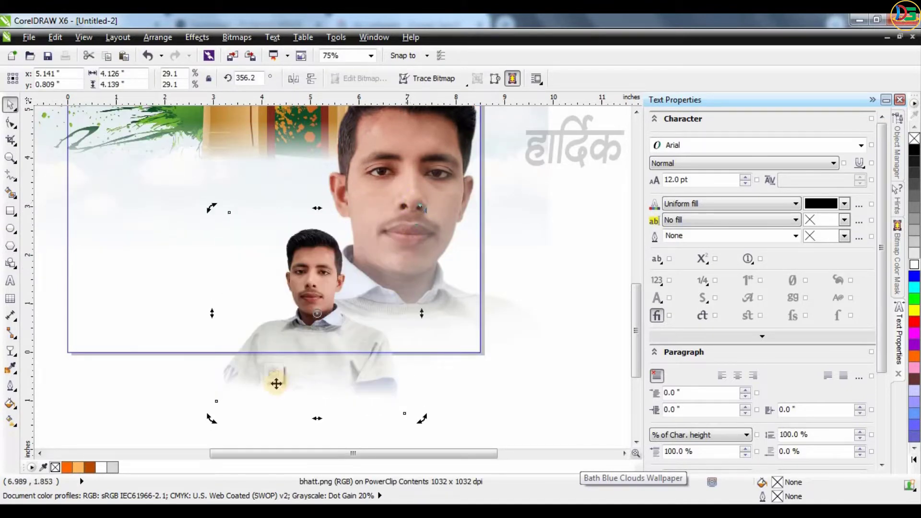
{"action": "left_click", "coordinate": [335, 318], "text": "ctrl"}
Deselect and reselect the poster frame a few times to review the finished layout
{"action": "key", "text": "Escape"}
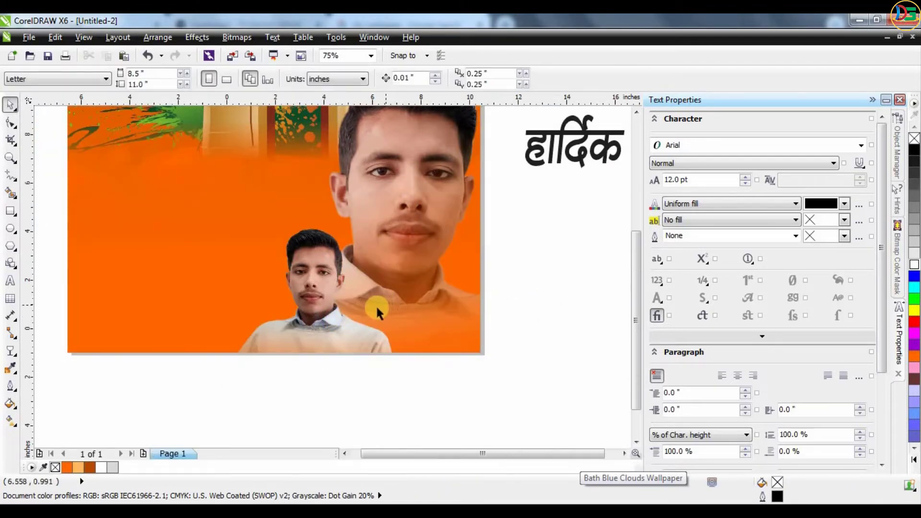
{"action": "left_click", "coordinate": [361, 298]}
{"action": "left_click", "coordinate": [462, 301]}
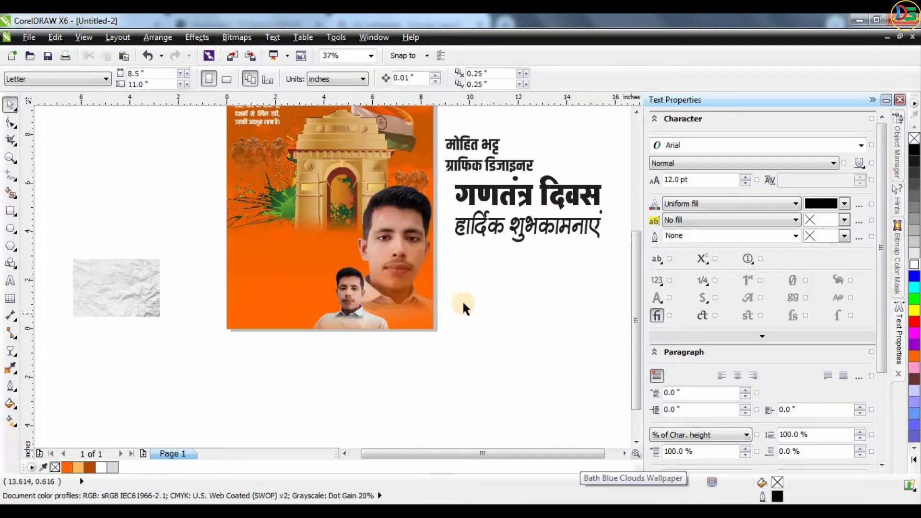
{"action": "left_click", "coordinate": [421, 159]}
{"action": "left_click", "coordinate": [479, 352]}
{"action": "scroll", "coordinate": [435, 153], "scroll_direction": "up", "scroll_amount": 3}
{"action": "left_click", "coordinate": [419, 206]}
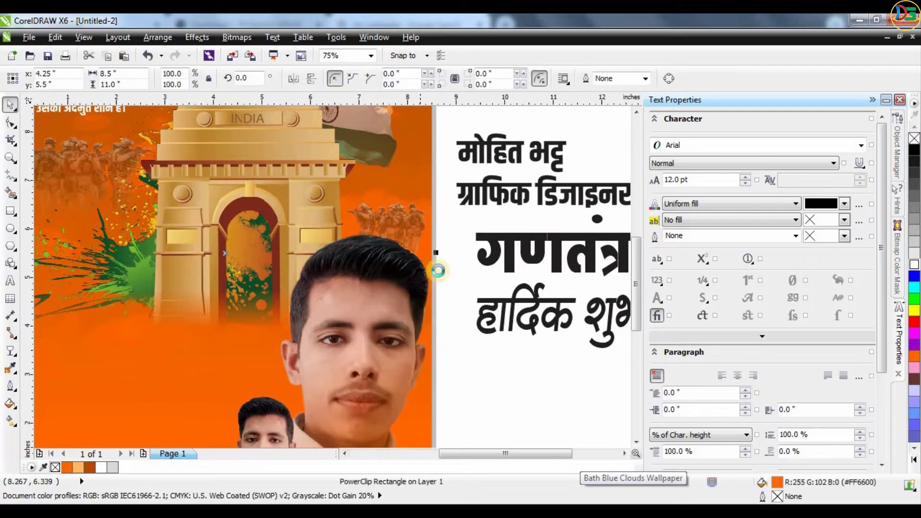
{"action": "scroll", "coordinate": [455, 329], "scroll_direction": "down", "scroll_amount": 3}
{"action": "left_click", "coordinate": [455, 329]}
{"action": "scroll", "coordinate": [422, 278], "scroll_direction": "down", "scroll_amount": 2}
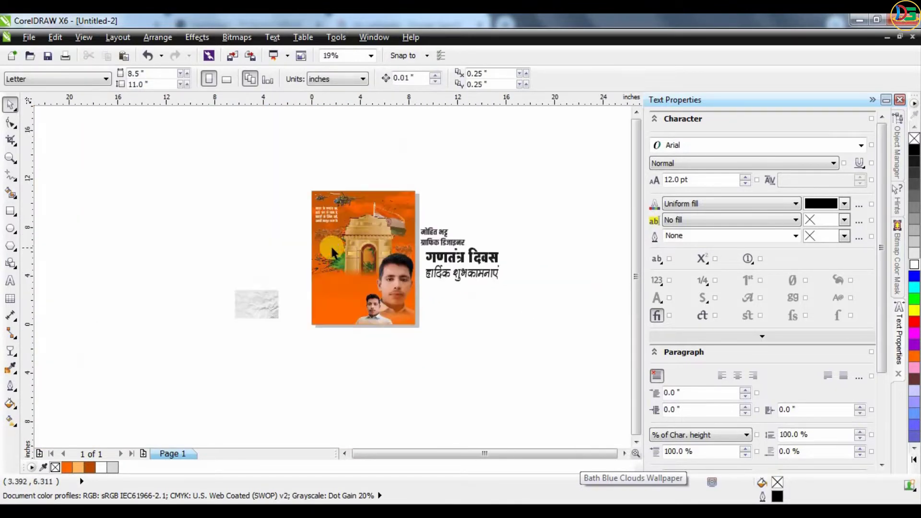
{"action": "scroll", "coordinate": [341, 244], "scroll_direction": "up", "scroll_amount": 2}
{"action": "scroll", "coordinate": [294, 224], "scroll_direction": "down", "scroll_amount": 2}
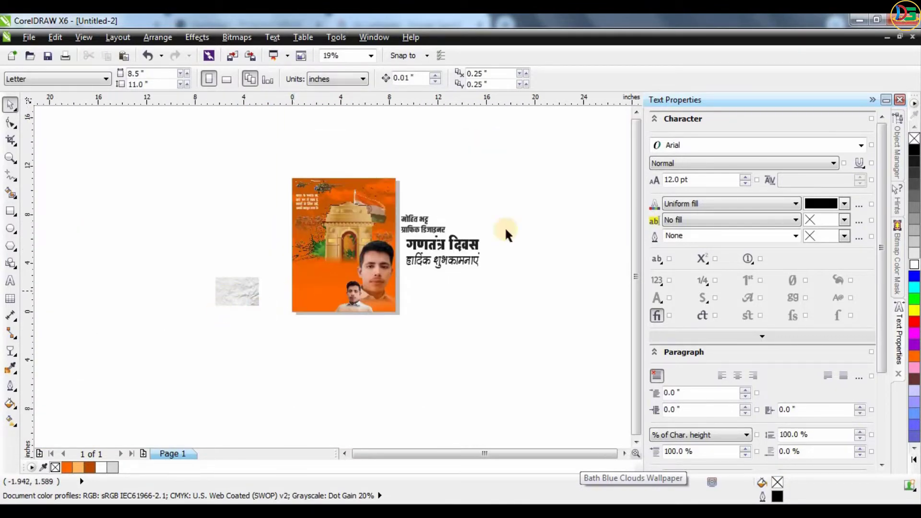
Move the गणतंत्र दिवस title onto the poster, narrow it, and fill it white
{"action": "left_click_drag", "start_coordinate": [433, 241], "coordinate": [304, 338]}
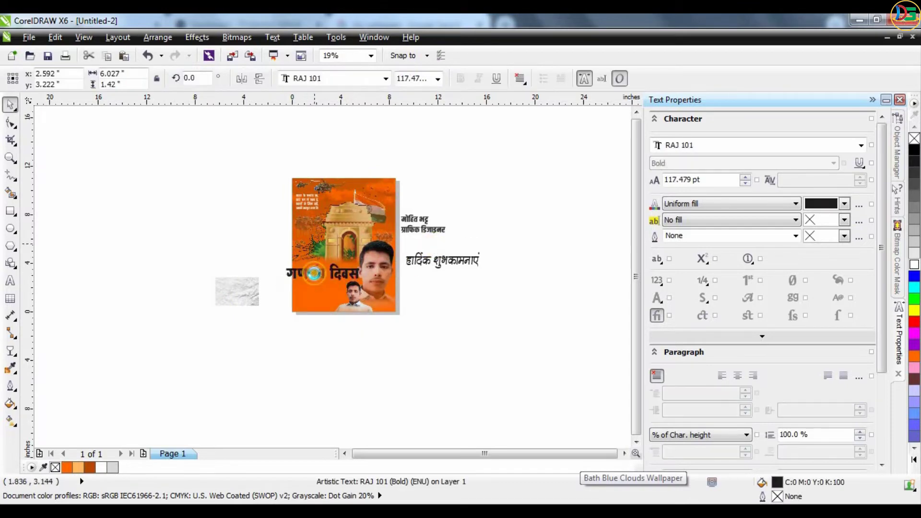
{"action": "scroll", "coordinate": [303, 332], "scroll_direction": "up", "scroll_amount": 4}
{"action": "left_click_drag", "start_coordinate": [503, 271], "coordinate": [465, 262]}
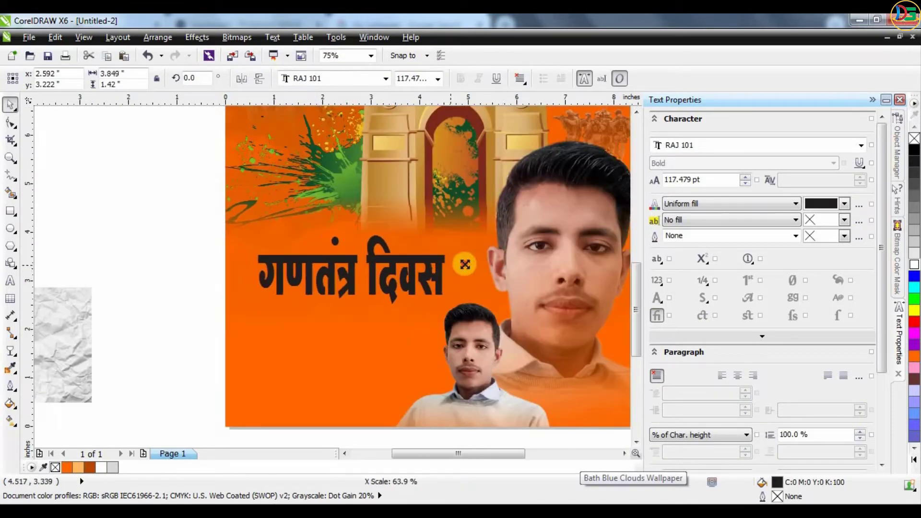
{"action": "left_click_drag", "start_coordinate": [384, 259], "coordinate": [388, 262]}
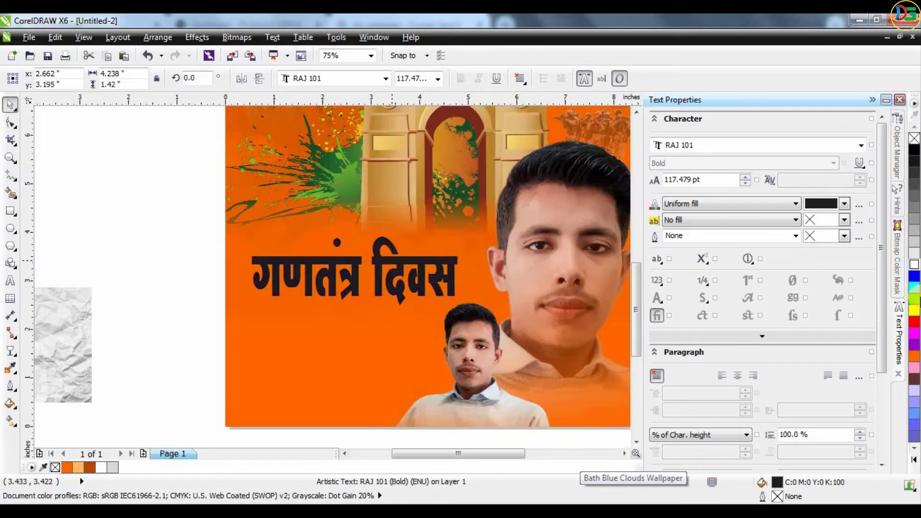
{"action": "left_click", "coordinate": [915, 265]}
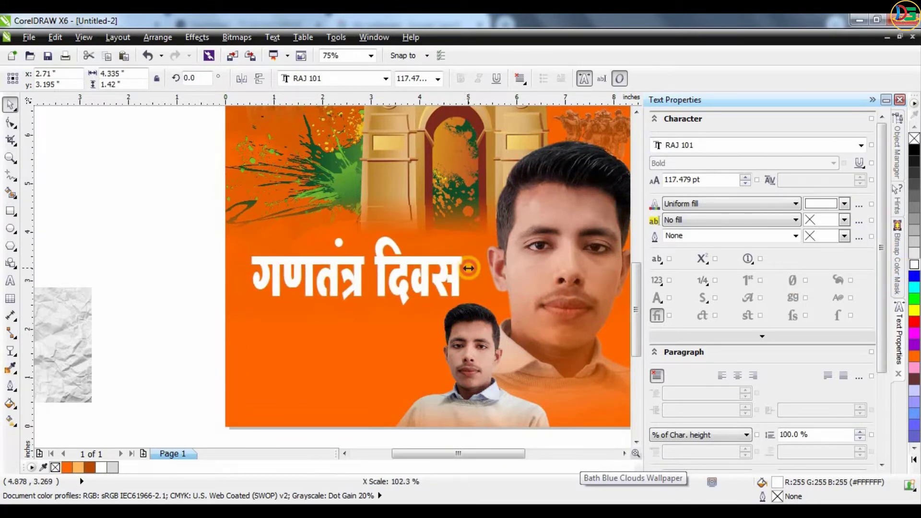
{"action": "scroll", "coordinate": [369, 225], "scroll_direction": "down", "scroll_amount": 2}
{"action": "left_click", "coordinate": [293, 395]}
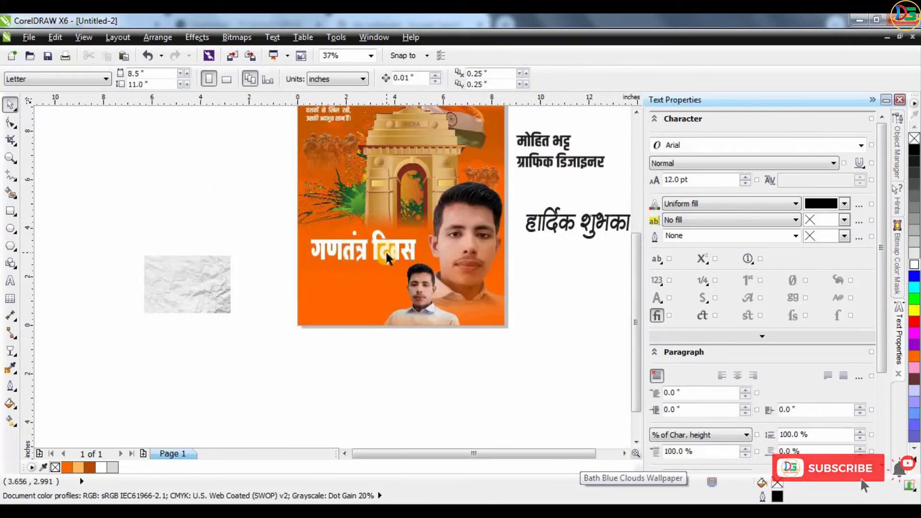
Drag the हार्दिक शुभकामनाएं greeting onto the poster's lower-left area
{"action": "scroll", "coordinate": [385, 249], "scroll_direction": "up", "scroll_amount": 2}
{"action": "scroll", "coordinate": [385, 250], "scroll_direction": "down", "scroll_amount": 2}
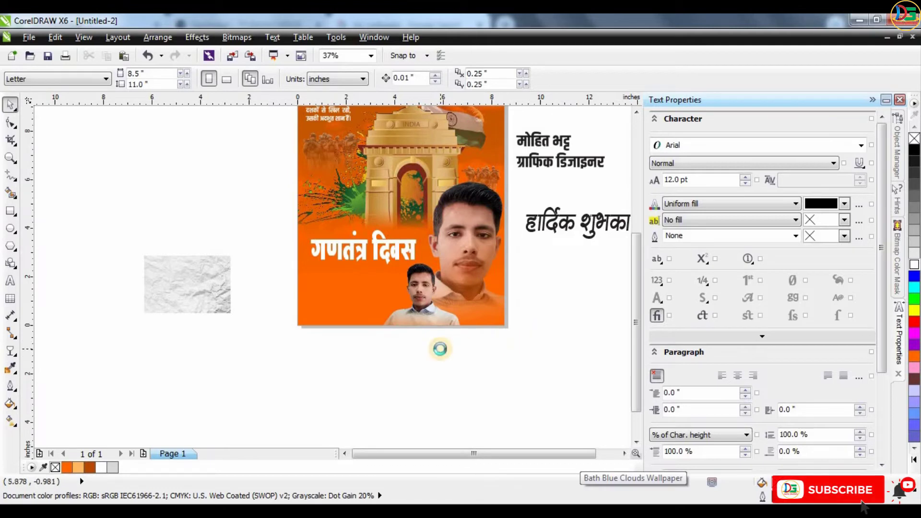
{"action": "scroll", "coordinate": [452, 305], "scroll_direction": "down", "scroll_amount": 2}
{"action": "scroll", "coordinate": [488, 319], "scroll_direction": "up", "scroll_amount": 2}
{"action": "left_click_drag", "start_coordinate": [504, 252], "coordinate": [251, 329]}
{"action": "scroll", "coordinate": [251, 329], "scroll_direction": "up", "scroll_amount": 2}
Shrink the greeting, retype it as आप सभी को, and move it above the title
{"action": "left_click_drag", "start_coordinate": [497, 268], "coordinate": [406, 290]}
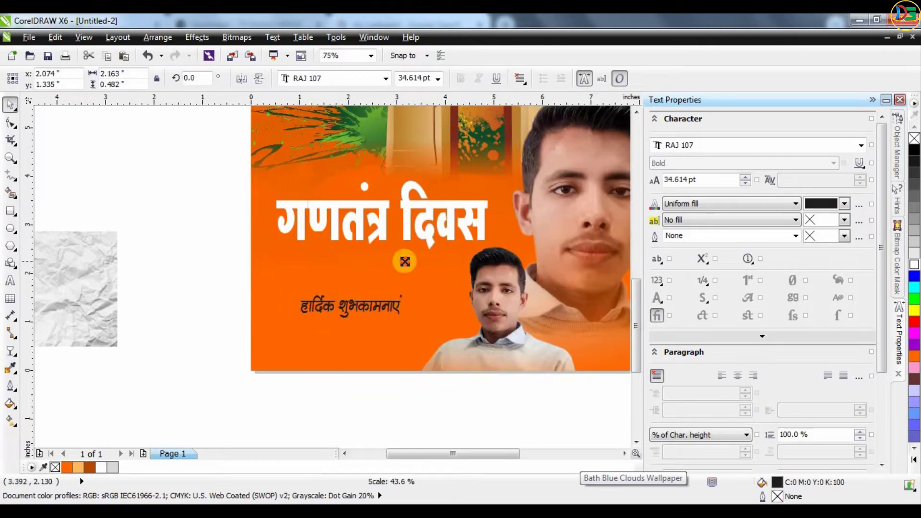
{"action": "double_click", "coordinate": [370, 306]}
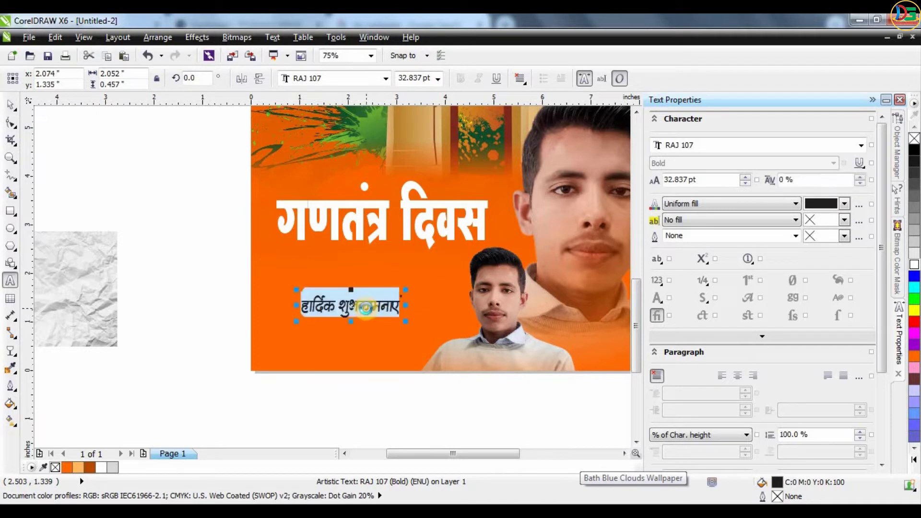
{"action": "type", "text": "आप सभी को"}
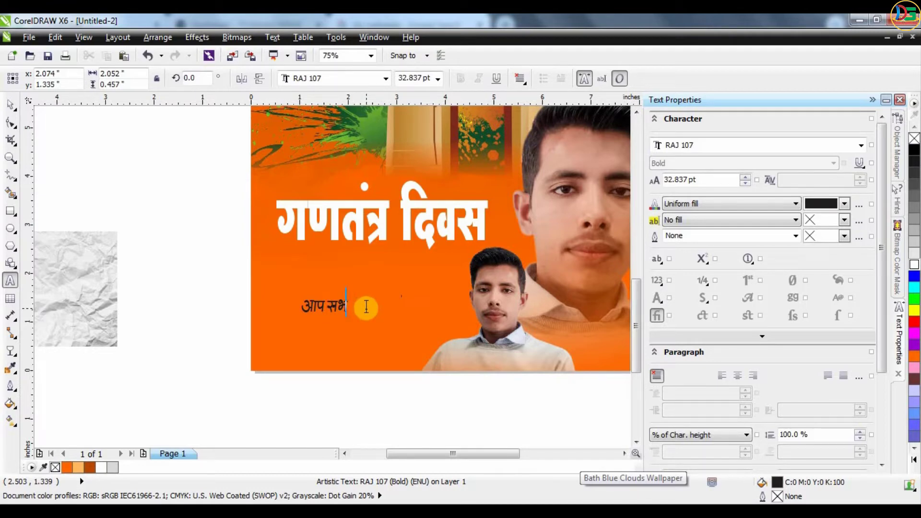
{"action": "left_click", "coordinate": [12, 104]}
{"action": "left_click", "coordinate": [340, 309]}
{"action": "left_click_drag", "start_coordinate": [339, 225], "coordinate": [317, 190]}
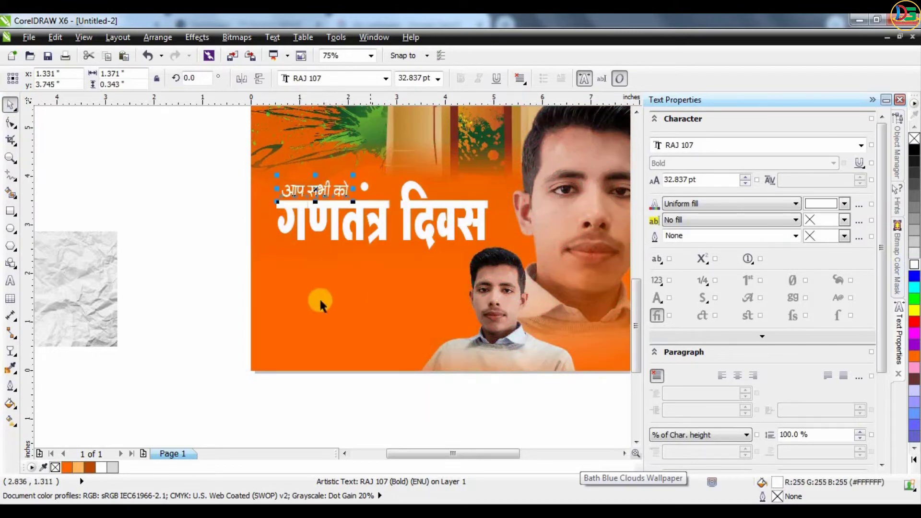
{"action": "scroll", "coordinate": [377, 350], "scroll_direction": "down", "scroll_amount": 2}
{"action": "key", "text": "Escape"}
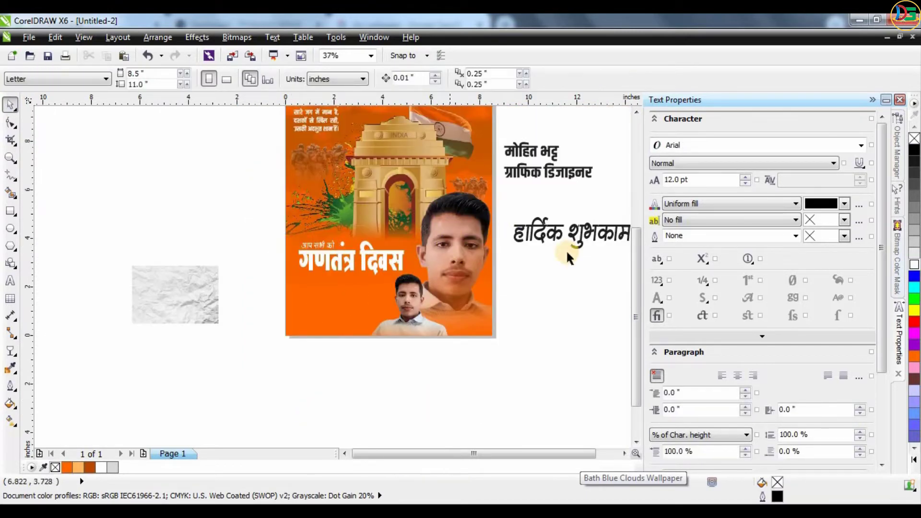
Place हार्दिक शुभकामनाएं just under the title, resized to about 49.6 pt
{"action": "left_click_drag", "start_coordinate": [562, 237], "coordinate": [364, 374]}
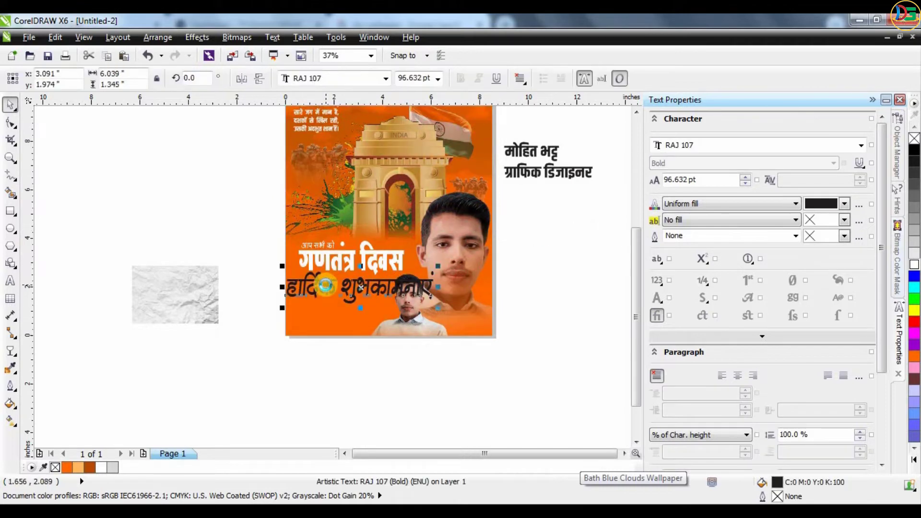
{"action": "scroll", "coordinate": [440, 368], "scroll_direction": "up", "scroll_amount": 2}
{"action": "left_click_drag", "start_coordinate": [550, 252], "coordinate": [463, 273]}
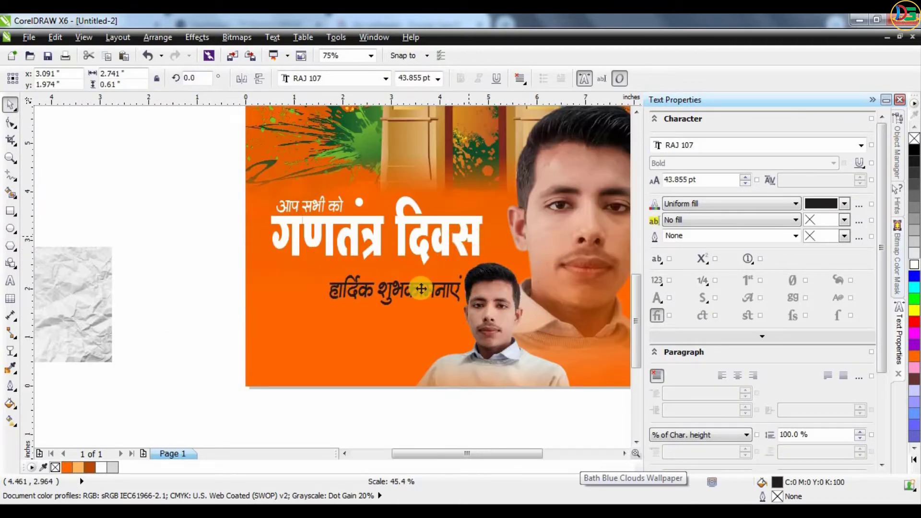
{"action": "left_click_drag", "start_coordinate": [416, 293], "coordinate": [376, 278]}
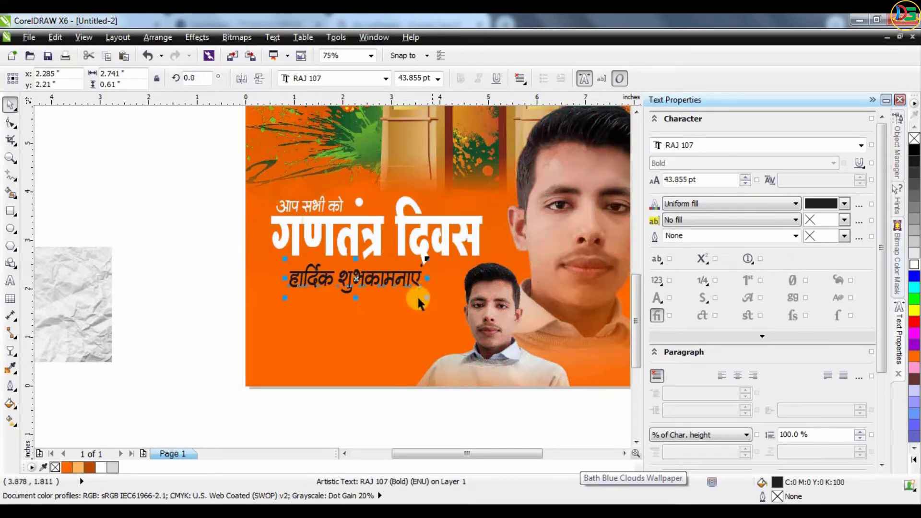
{"action": "mouse_move", "coordinate": [428, 297]}
{"action": "left_mouse_down"}
{"action": "mouse_move", "coordinate": [448, 294]}
{"action": "mouse_move", "coordinate": [422, 289]}
{"action": "left_mouse_up"}
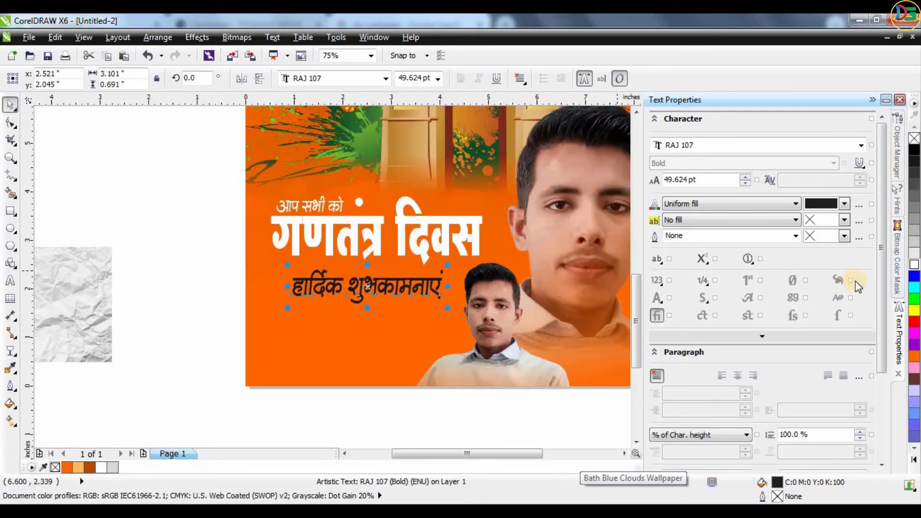
{"action": "left_click", "coordinate": [200, 239]}
{"action": "left_click", "coordinate": [298, 302]}
{"action": "left_click", "coordinate": [192, 267]}
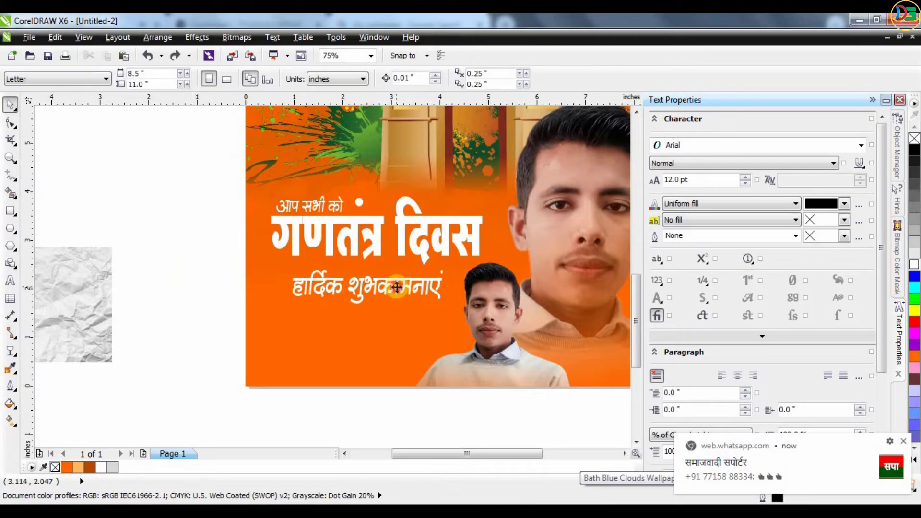
{"action": "left_click", "coordinate": [400, 294]}
{"action": "left_click", "coordinate": [222, 263]}
{"action": "left_click", "coordinate": [314, 207]}
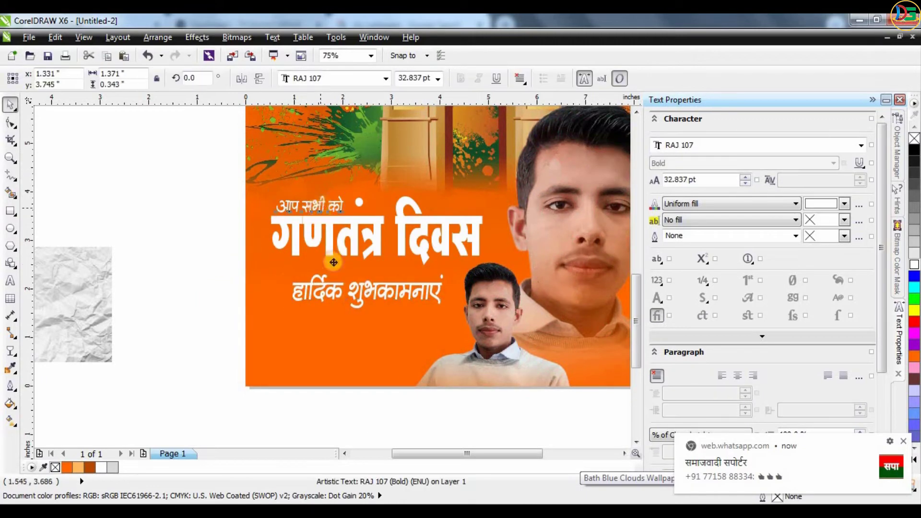
Create the small word की and centre it above हार्दिक शुभकामनाएं
{"action": "left_click_drag", "start_coordinate": [313, 206], "coordinate": [368, 272]}
{"action": "key", "text": "Escape"}
{"action": "double_click", "coordinate": [361, 270]}
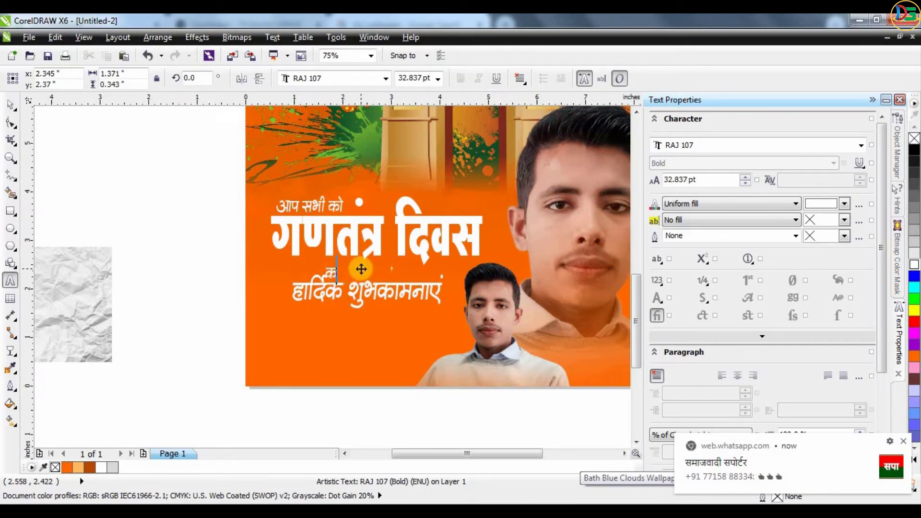
{"action": "left_click", "coordinate": [9, 106]}
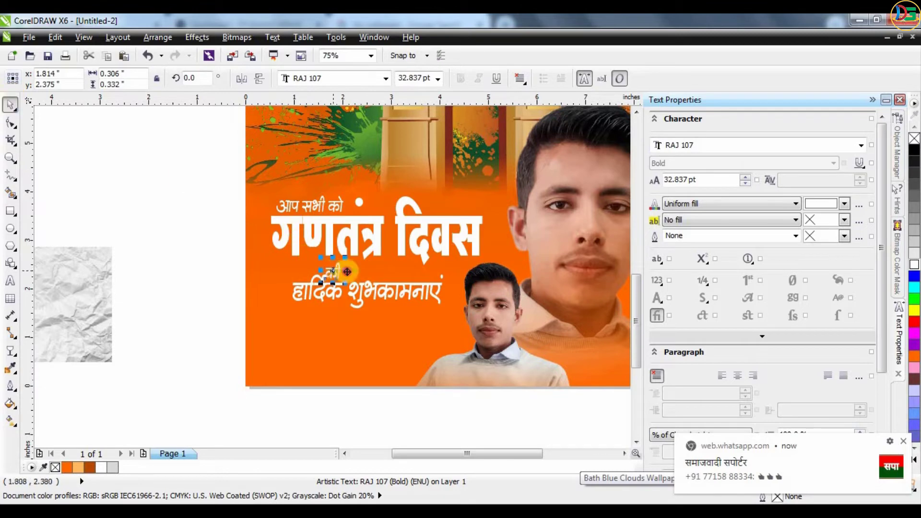
{"action": "left_click_drag", "start_coordinate": [346, 271], "coordinate": [365, 332]}
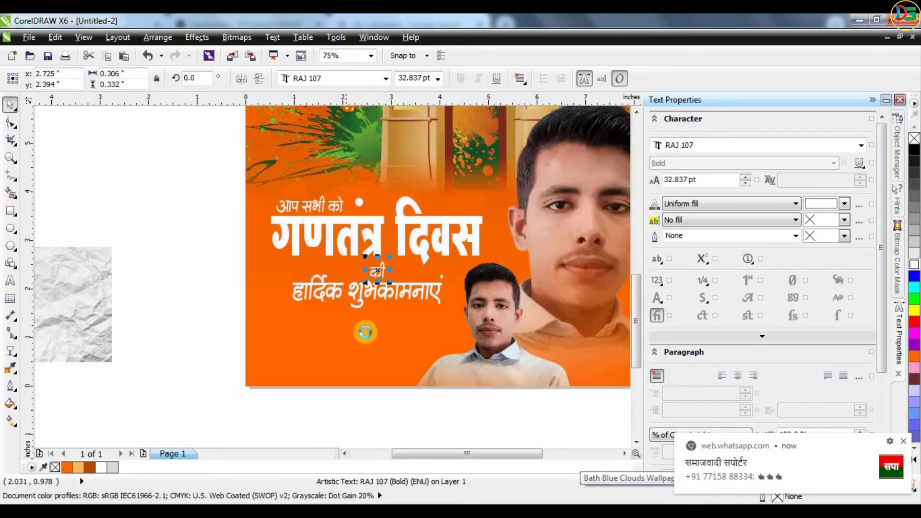
{"action": "scroll", "coordinate": [366, 332], "scroll_direction": "down", "scroll_amount": 2}
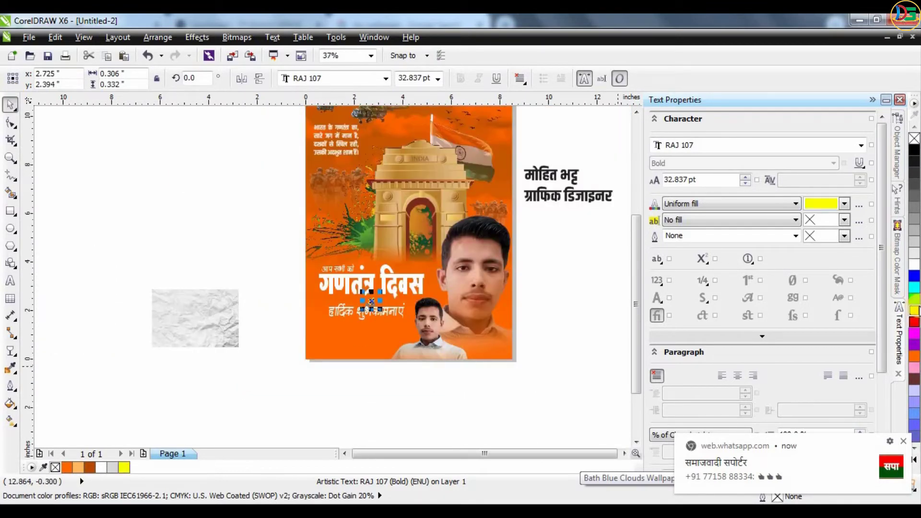
{"action": "left_click", "coordinate": [481, 427]}
Shift the upper heading texts up and to the left
{"action": "scroll", "coordinate": [379, 243], "scroll_direction": "up", "scroll_amount": 1}
{"action": "scroll", "coordinate": [360, 258], "scroll_direction": "down", "scroll_amount": 2}
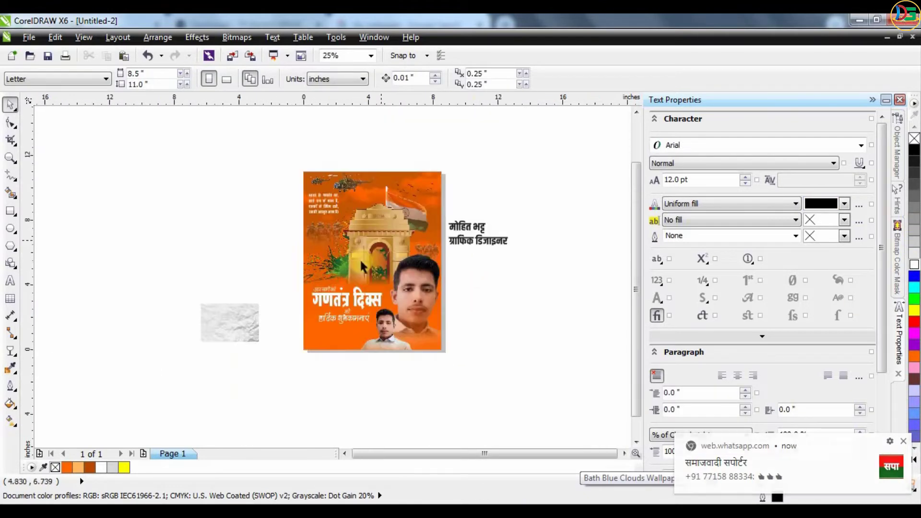
{"action": "scroll", "coordinate": [308, 346], "scroll_direction": "up", "scroll_amount": 1}
{"action": "left_click", "coordinate": [349, 233]}
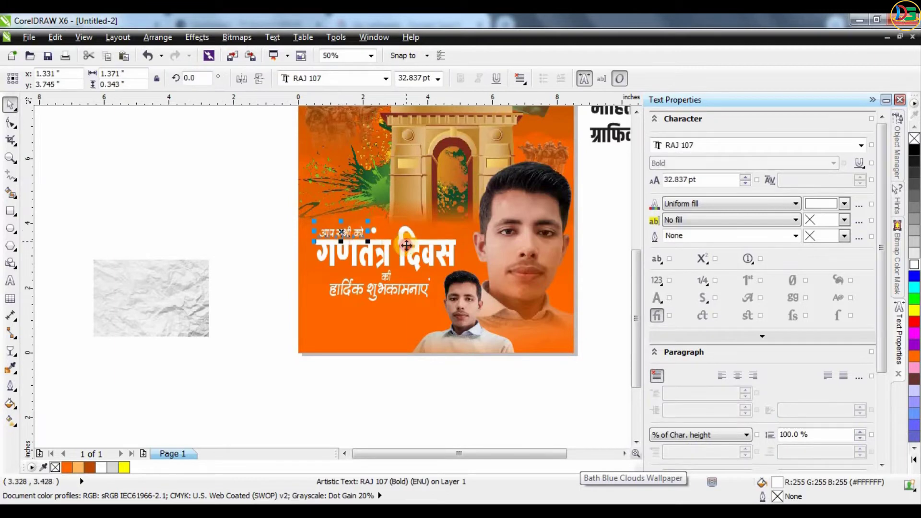
{"action": "left_click_drag", "start_coordinate": [349, 234], "coordinate": [342, 218]}
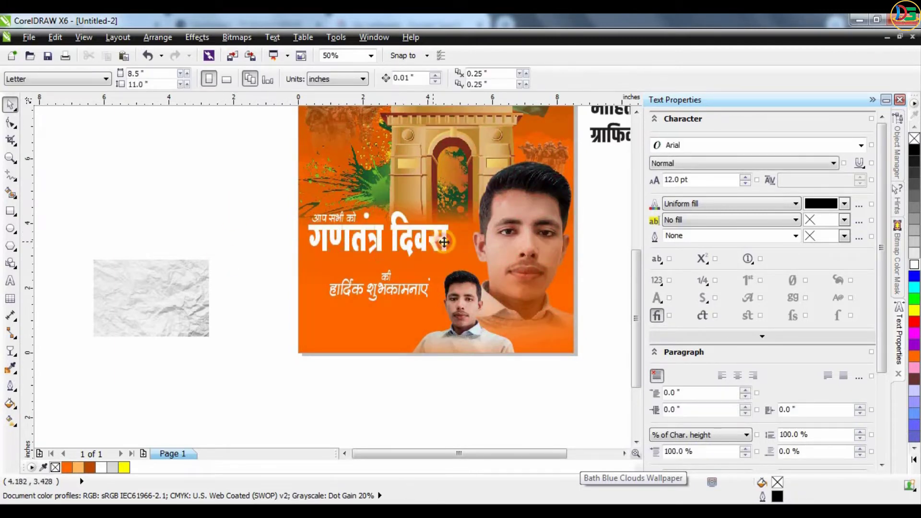
{"action": "left_click", "coordinate": [458, 237]}
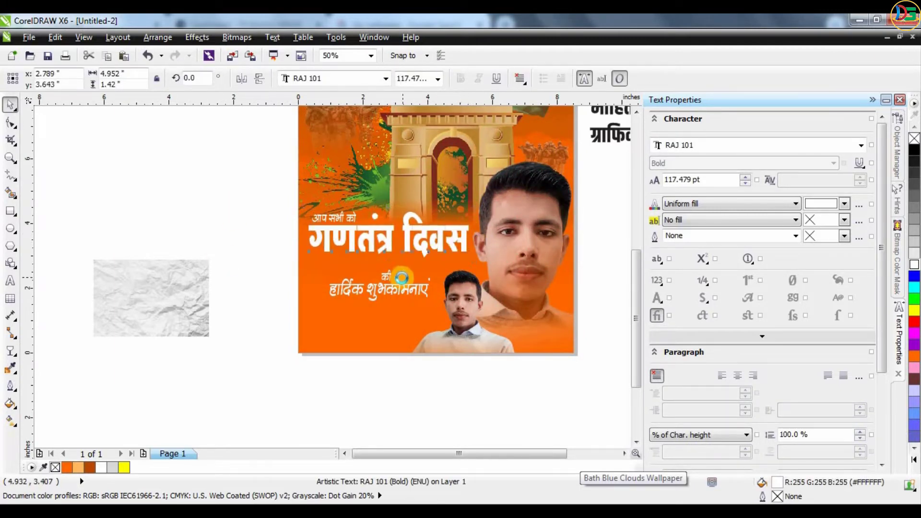
{"action": "scroll", "coordinate": [249, 234], "scroll_direction": "up", "scroll_amount": 1}
Apply a transparency to the title that fades toward its bottom
{"action": "left_click", "coordinate": [12, 353]}
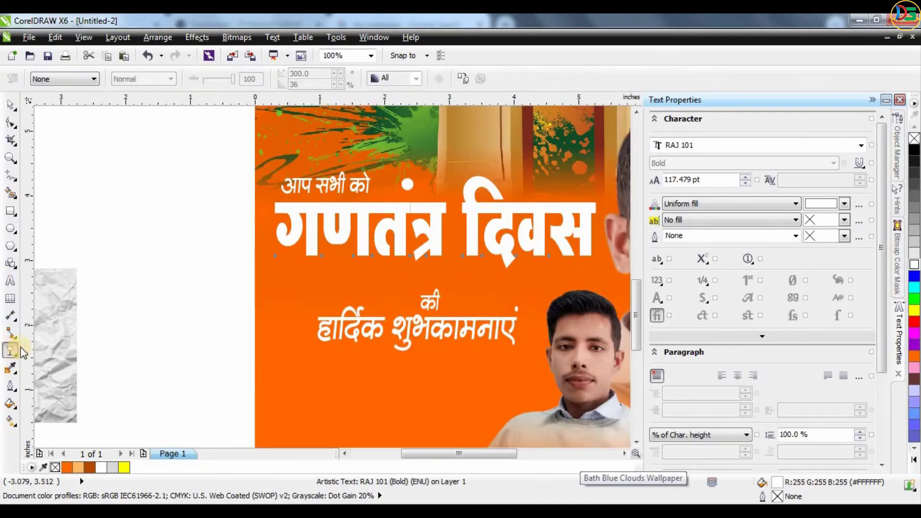
{"action": "left_click", "coordinate": [12, 352]}
{"action": "left_click", "coordinate": [50, 439]}
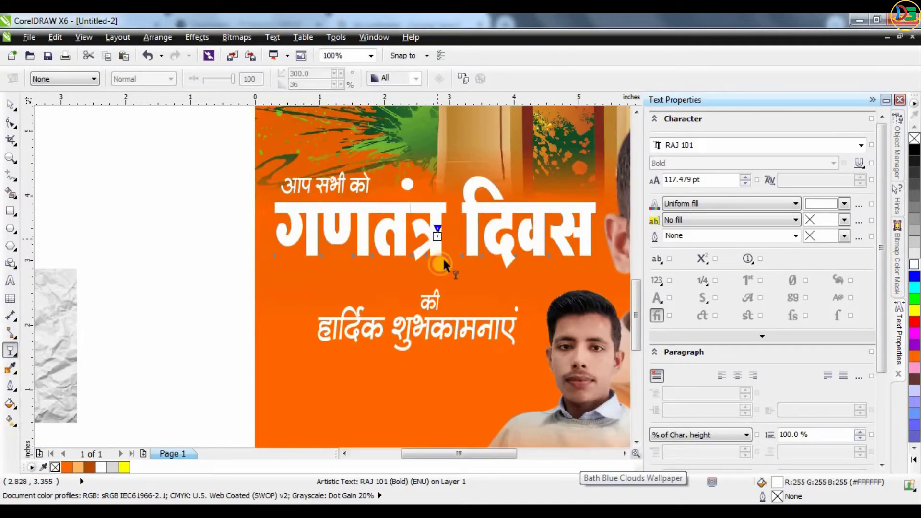
{"action": "left_click_drag", "start_coordinate": [439, 263], "coordinate": [438, 257]}
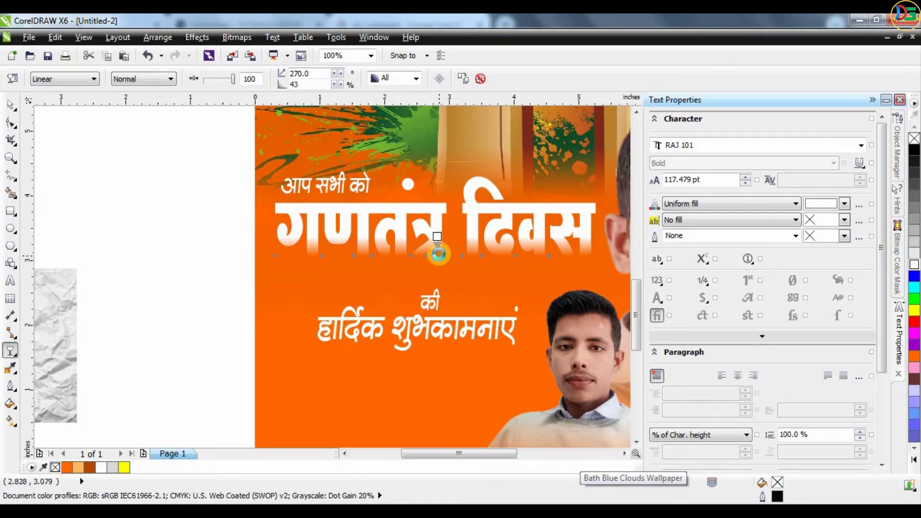
Add a Perspective Top Left drop shadow to the title and adjust its direction and length
{"action": "left_click", "coordinate": [10, 353]}
{"action": "left_click", "coordinate": [53, 393]}
{"action": "left_click", "coordinate": [41, 80]}
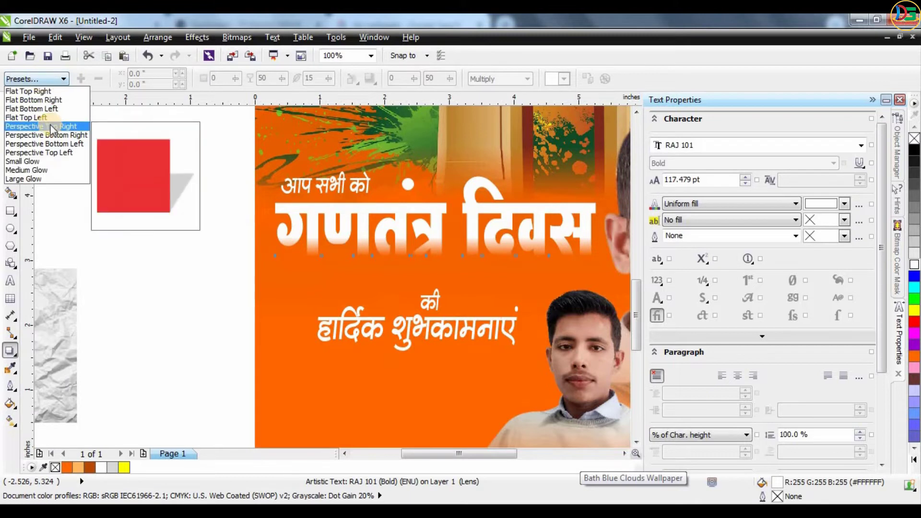
{"action": "left_click", "coordinate": [62, 153]}
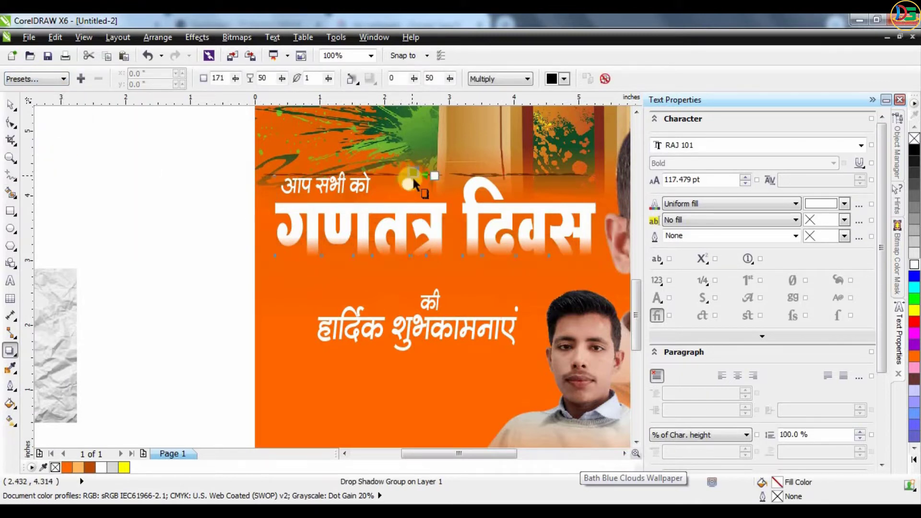
{"action": "left_click", "coordinate": [417, 233]}
{"action": "mouse_move", "coordinate": [408, 211]}
{"action": "left_mouse_down"}
{"action": "mouse_move", "coordinate": [421, 201]}
{"action": "mouse_move", "coordinate": [403, 199]}
{"action": "left_mouse_up"}
{"action": "scroll", "coordinate": [403, 200], "scroll_direction": "down", "scroll_amount": 1}
{"action": "left_click", "coordinate": [11, 104]}
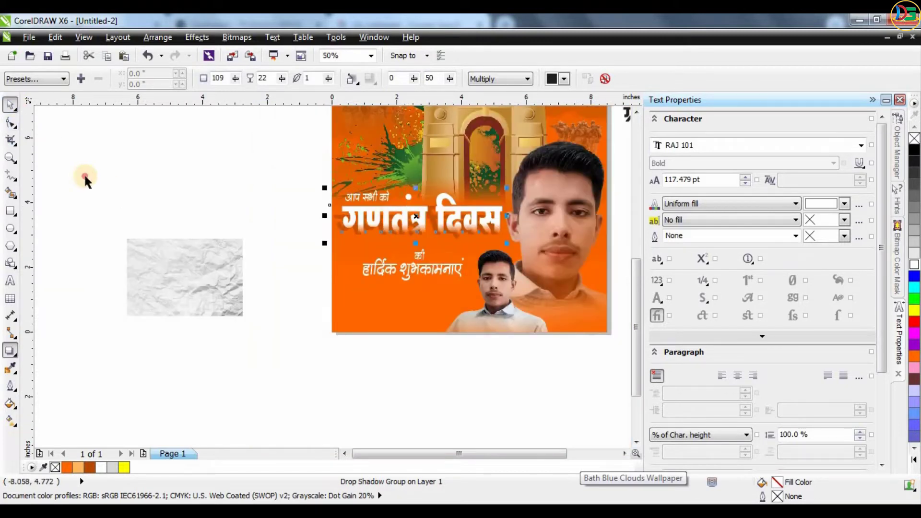
Move की and the greeting up slightly and stretch the greeting line wider
{"action": "left_click", "coordinate": [87, 179]}
{"action": "scroll", "coordinate": [480, 229], "scroll_direction": "down", "scroll_amount": 1}
{"action": "scroll", "coordinate": [463, 208], "scroll_direction": "up", "scroll_amount": 2}
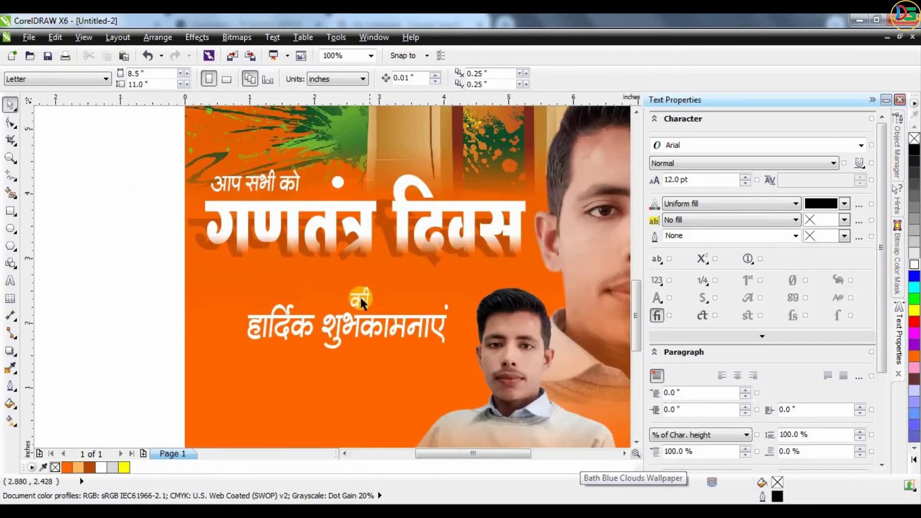
{"action": "left_click", "coordinate": [376, 321]}
{"action": "left_click_drag", "start_coordinate": [376, 321], "coordinate": [373, 306]}
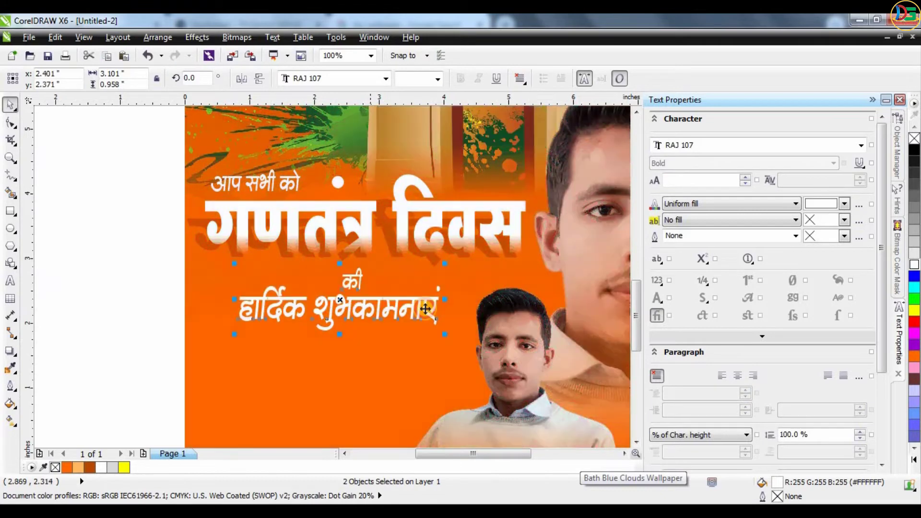
{"action": "left_click_drag", "start_coordinate": [447, 298], "coordinate": [464, 298]}
Drag the name-and-title text block below the poster
{"action": "left_click", "coordinate": [154, 255]}
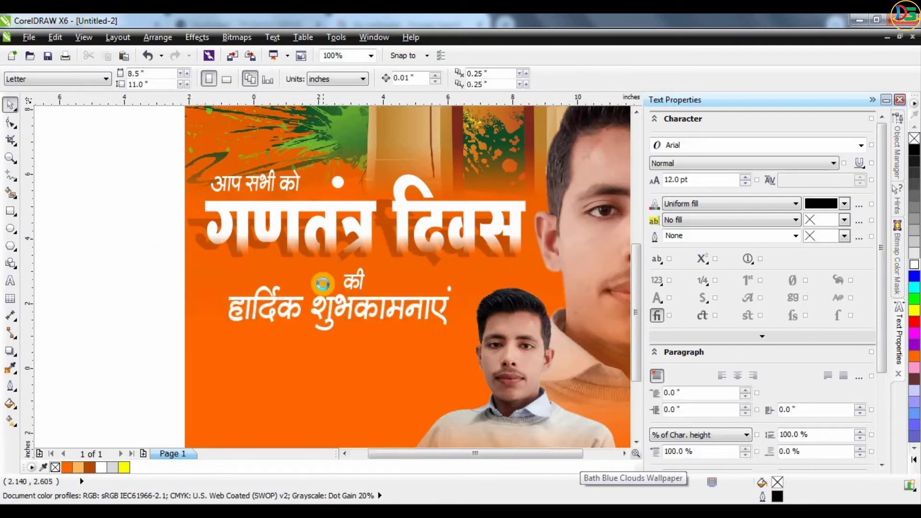
{"action": "scroll", "coordinate": [323, 284], "scroll_direction": "down", "scroll_amount": 1}
{"action": "left_click_drag", "start_coordinate": [579, 129], "coordinate": [199, 399]}
Remove the name line from the text block, shifting ग्राफिक डिज़ाइनर right below the page
{"action": "double_click", "coordinate": [199, 396]}
{"action": "left_click", "coordinate": [250, 396]}
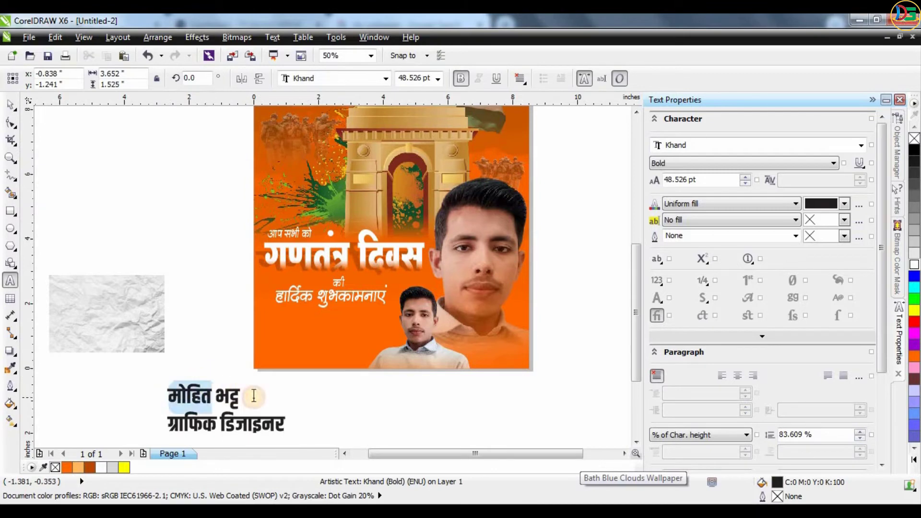
{"action": "key", "text": "BackSpace"}
{"action": "key", "text": "BackSpace"}
{"action": "key", "text": "BackSpace"}
{"action": "key", "text": "BackSpace"}
{"action": "key", "text": "BackSpace"}
{"action": "key", "text": "BackSpace"}
{"action": "key", "text": "BackSpace"}
{"action": "key", "text": "BackSpace"}
{"action": "key", "text": "BackSpace"}
{"action": "key", "text": "BackSpace"}
{"action": "key", "text": "BackSpace"}
{"action": "left_click", "coordinate": [11, 104]}
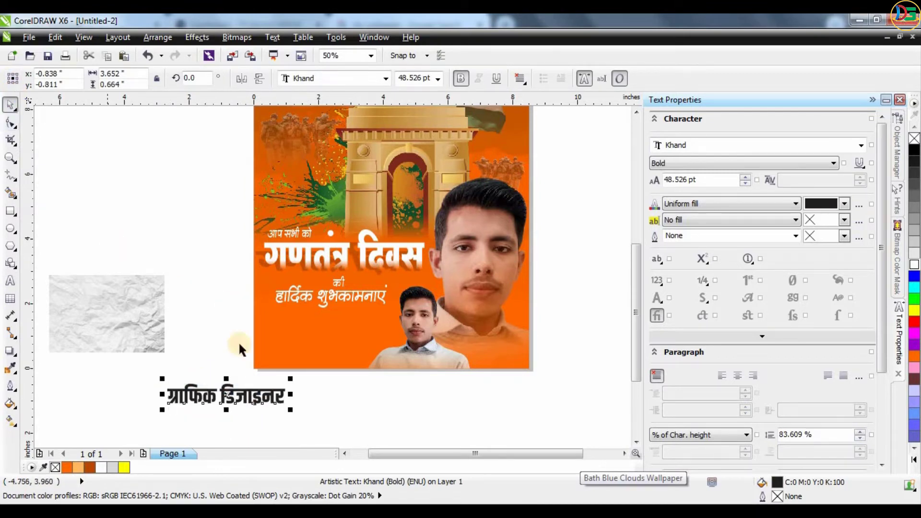
{"action": "left_click_drag", "start_coordinate": [261, 395], "coordinate": [282, 400]}
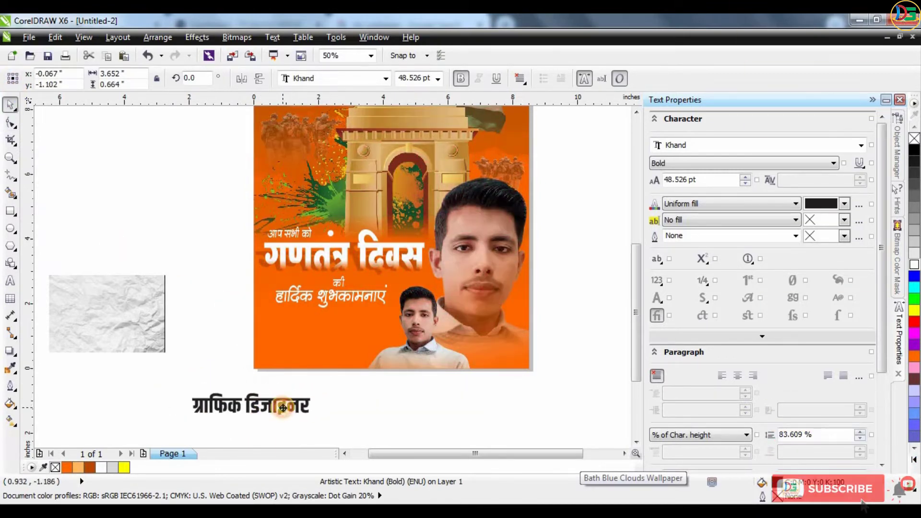
Paste the name as its own text, enlarge it about double, and place it lower left
{"action": "key", "text": "F8"}
{"action": "left_click", "coordinate": [426, 414]}
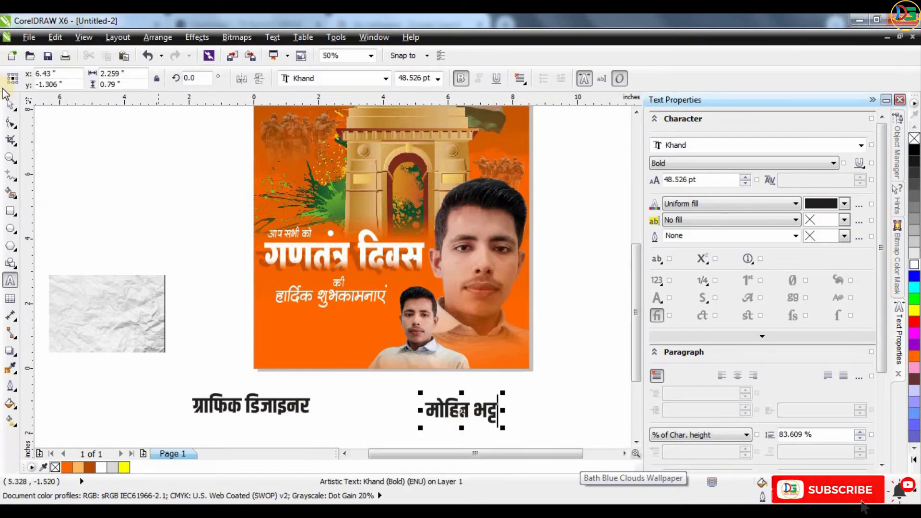
{"action": "key", "text": "ctrl+space"}
{"action": "left_click_drag", "start_coordinate": [523, 383], "coordinate": [539, 370]}
{"action": "left_click_drag", "start_coordinate": [497, 397], "coordinate": [371, 337]}
{"action": "left_click", "coordinate": [391, 407]}
Narrow the name text to about 77% width and reduce its height
{"action": "scroll", "coordinate": [376, 395], "scroll_direction": "up", "scroll_amount": 1}
{"action": "left_click", "coordinate": [364, 330]}
{"action": "left_click", "coordinate": [366, 387]}
{"action": "scroll", "coordinate": [312, 339], "scroll_direction": "up", "scroll_amount": 2}
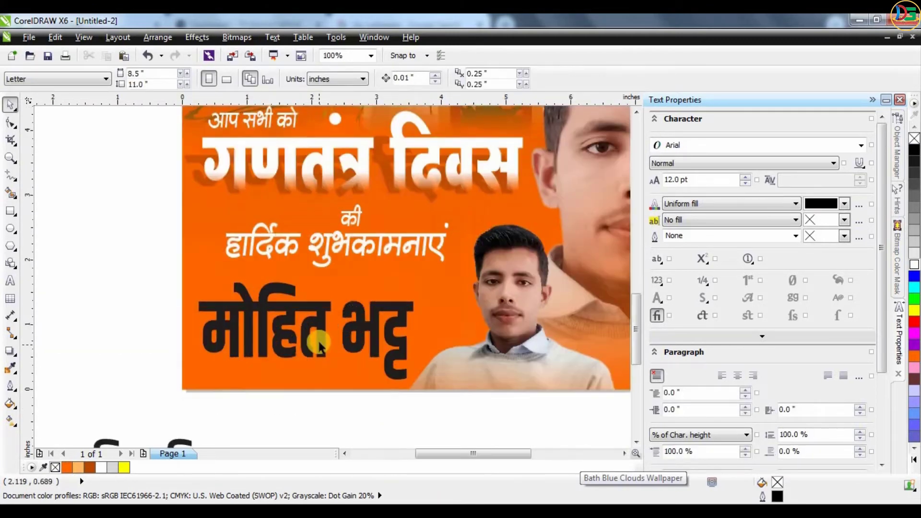
{"action": "left_click", "coordinate": [315, 343]}
{"action": "left_click_drag", "start_coordinate": [308, 288], "coordinate": [327, 259]}
{"action": "left_click", "coordinate": [150, 263]}
Move the हार्दिक शुभकामनाएं line up under the heading
{"action": "scroll", "coordinate": [310, 296], "scroll_direction": "down", "scroll_amount": 1}
{"action": "scroll", "coordinate": [321, 255], "scroll_direction": "up", "scroll_amount": 1}
{"action": "left_click", "coordinate": [322, 255]}
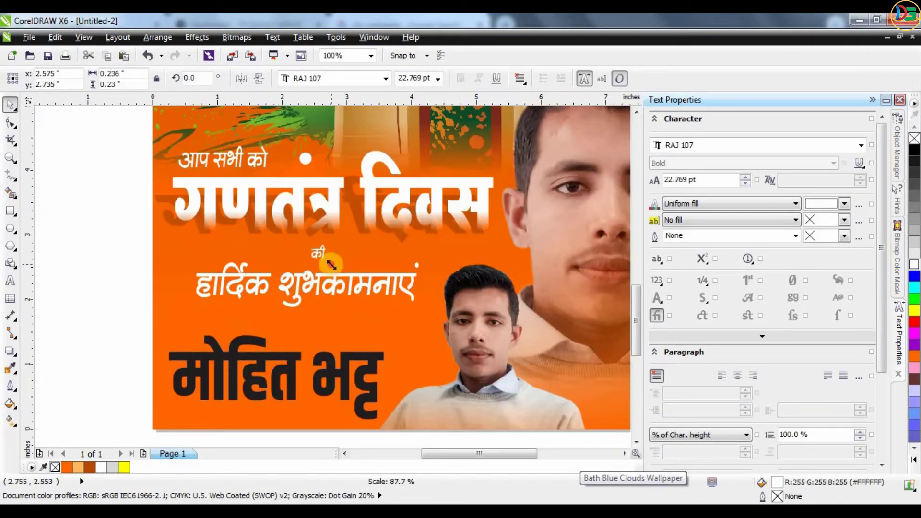
{"action": "left_click", "coordinate": [144, 247]}
{"action": "left_click_drag", "start_coordinate": [262, 277], "coordinate": [262, 262]}
{"action": "scroll", "coordinate": [374, 373], "scroll_direction": "down", "scroll_amount": 3}
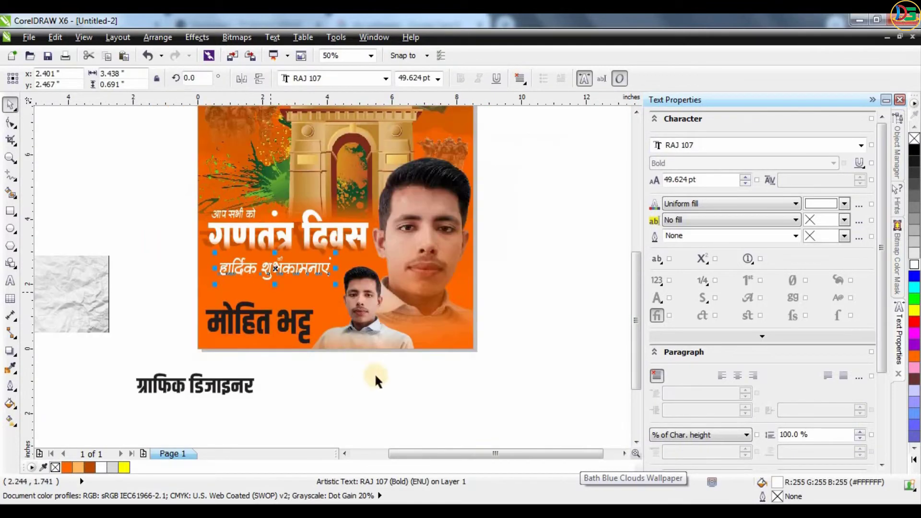
{"action": "scroll", "coordinate": [348, 373], "scroll_direction": "up", "scroll_amount": 1}
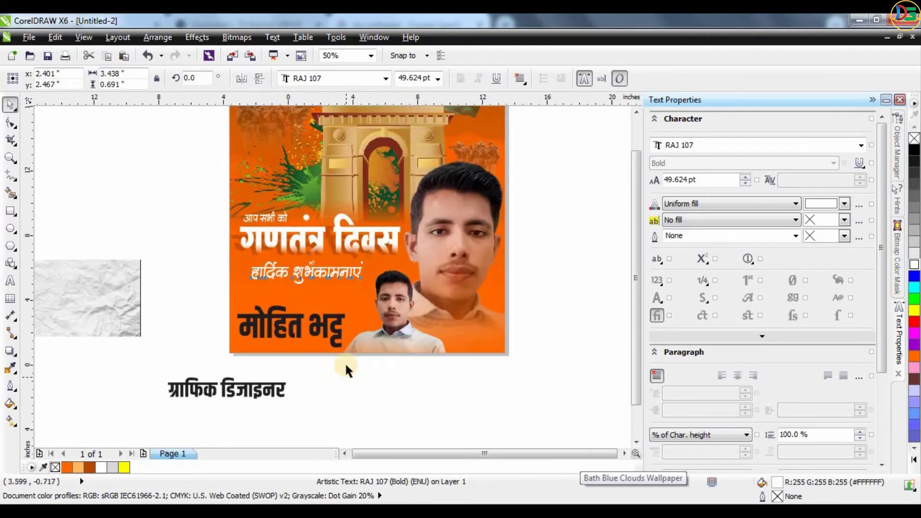
{"action": "left_click", "coordinate": [362, 420]}
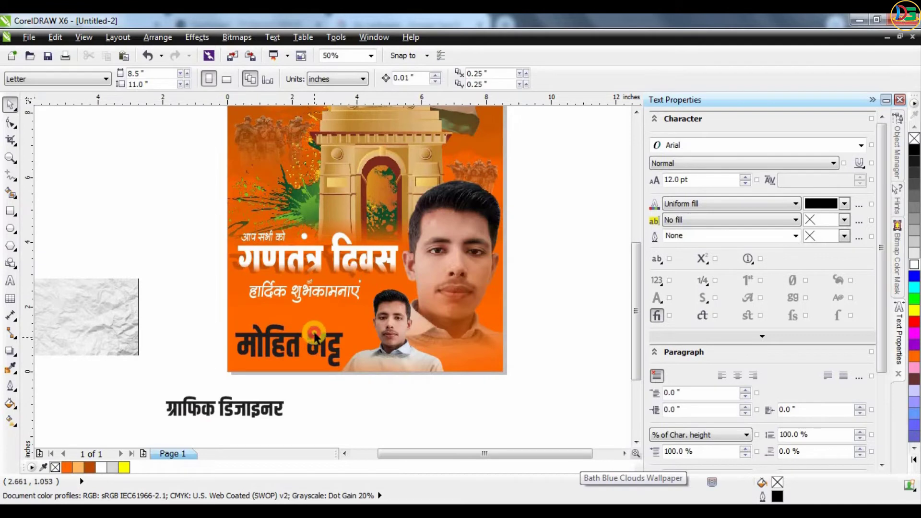
Nudge the name into its final spot and fill it with the crumpled-paper image
{"action": "left_click_drag", "start_coordinate": [316, 336], "coordinate": [316, 328]}
{"action": "scroll", "coordinate": [302, 355], "scroll_direction": "up", "scroll_amount": 1}
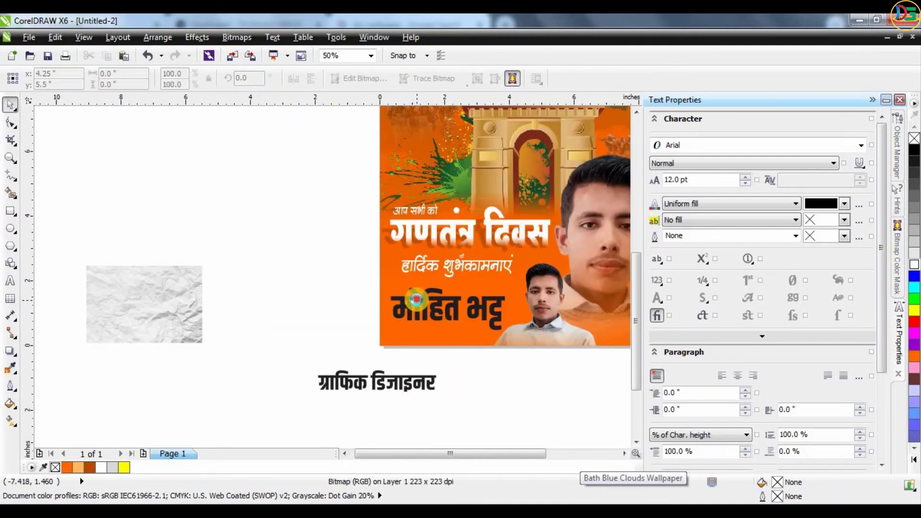
{"action": "left_click", "coordinate": [406, 300]}
{"action": "scroll", "coordinate": [411, 283], "scroll_direction": "up", "scroll_amount": 2}
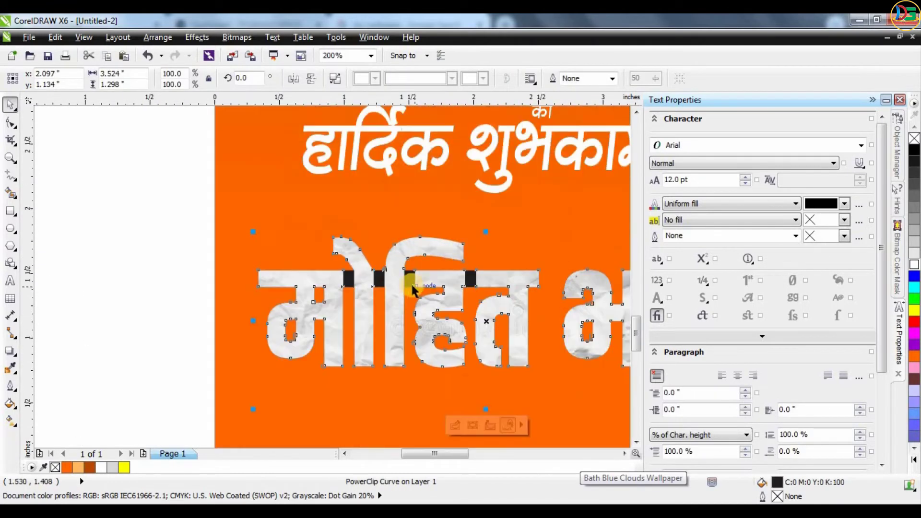
Drag the name curve's nodes to close the first and third black gaps in its top stroke
{"action": "scroll", "coordinate": [411, 284], "scroll_direction": "up", "scroll_amount": 1}
{"action": "left_click", "coordinate": [12, 124]}
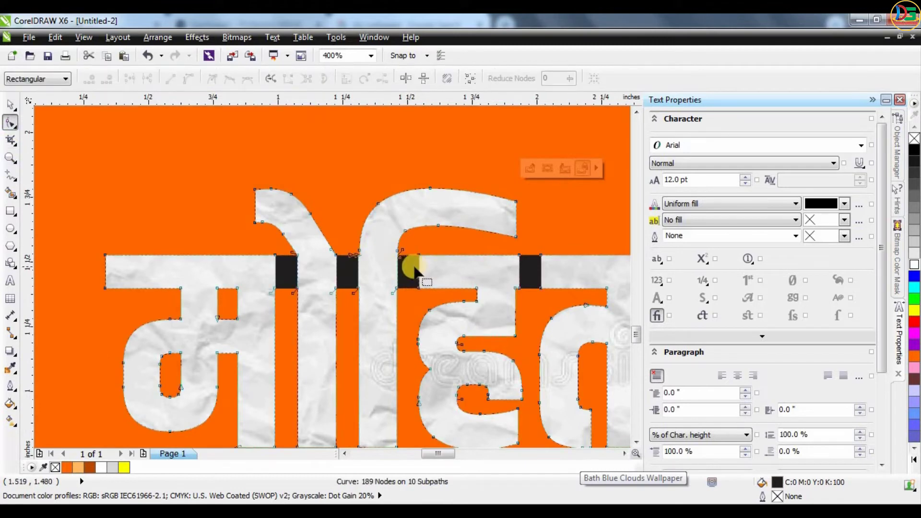
{"action": "left_click_drag", "start_coordinate": [418, 273], "coordinate": [345, 263]}
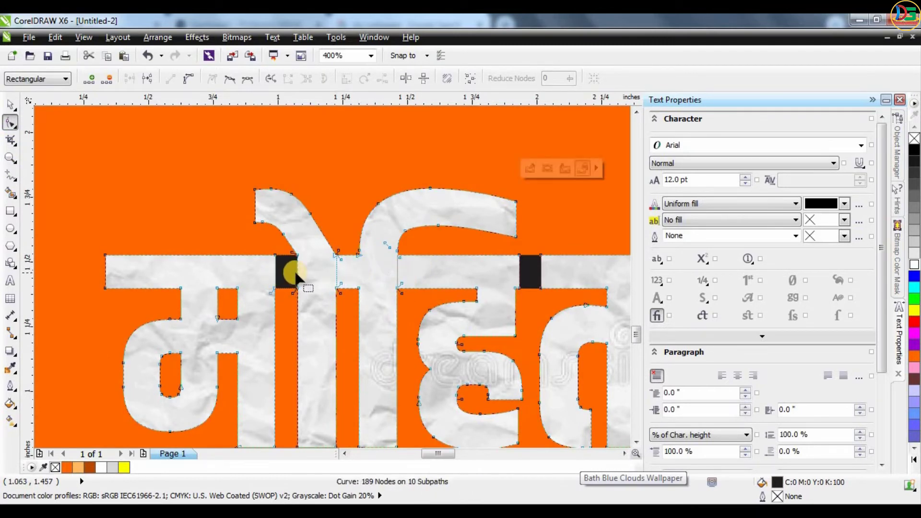
{"action": "left_click_drag", "start_coordinate": [293, 273], "coordinate": [272, 253]}
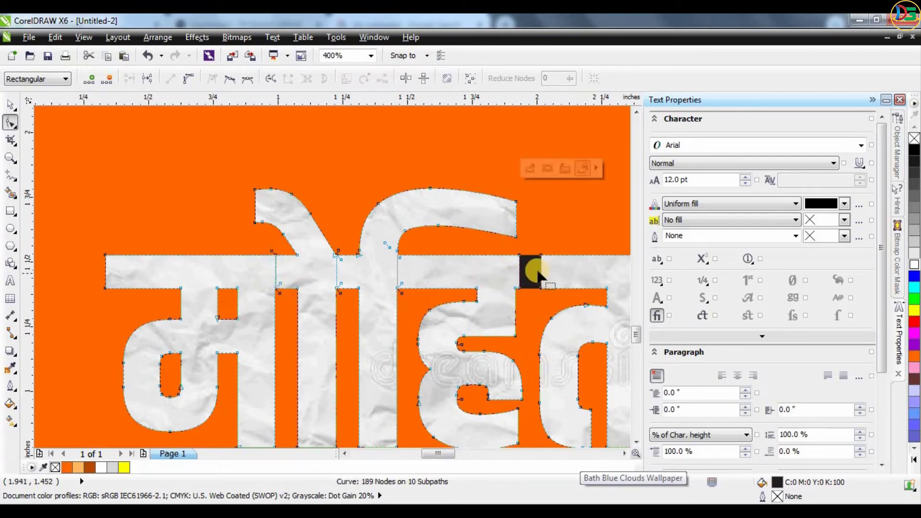
{"action": "scroll", "coordinate": [532, 264], "scroll_direction": "down", "scroll_amount": 2}
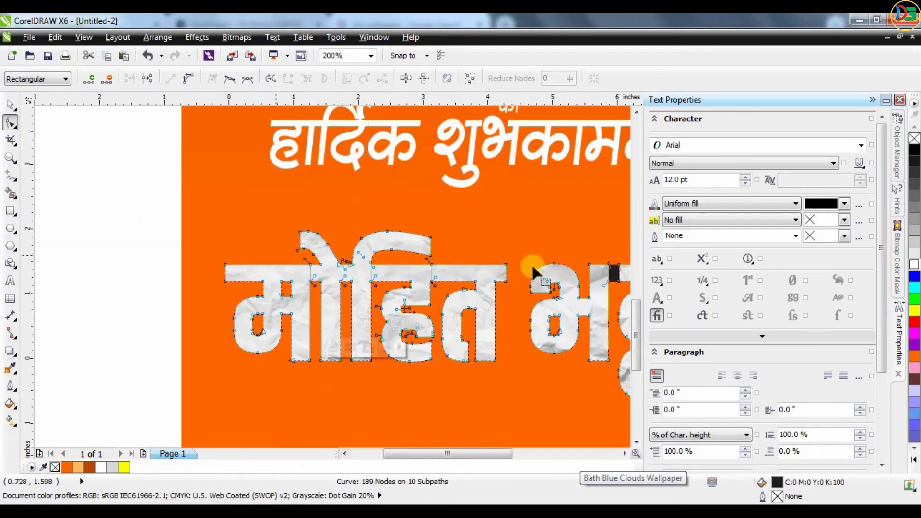
{"action": "scroll", "coordinate": [446, 263], "scroll_direction": "up", "scroll_amount": 2}
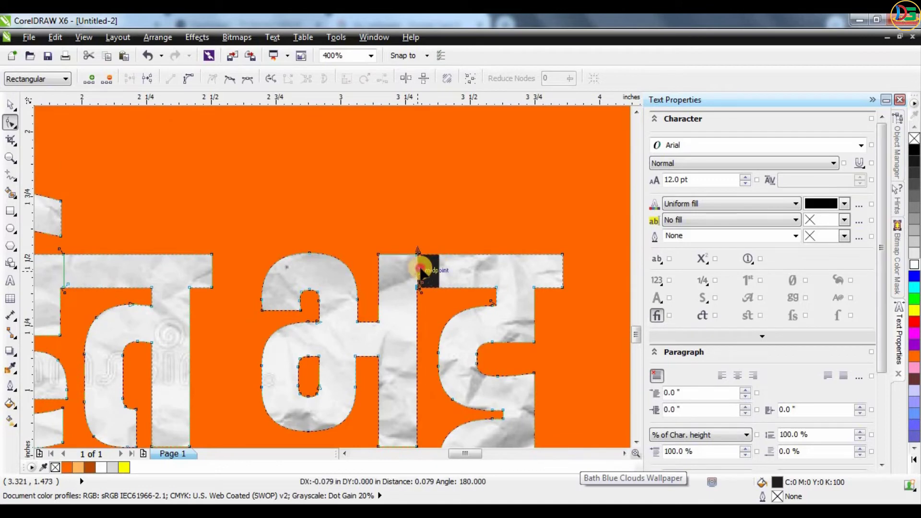
{"action": "scroll", "coordinate": [446, 262], "scroll_direction": "down", "scroll_amount": 1}
{"action": "left_click", "coordinate": [11, 104]}
{"action": "scroll", "coordinate": [342, 273], "scroll_direction": "down", "scroll_amount": 1}
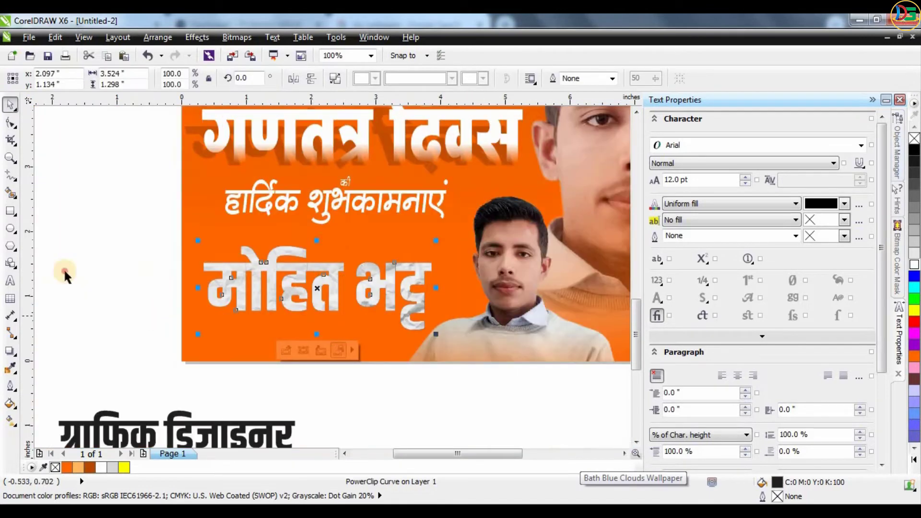
Duplicate the textured name beside the poster and delete the copy's extracted paper image
{"action": "left_click", "coordinate": [61, 269]}
{"action": "left_click", "coordinate": [297, 267]}
{"action": "left_click", "coordinate": [298, 267]}
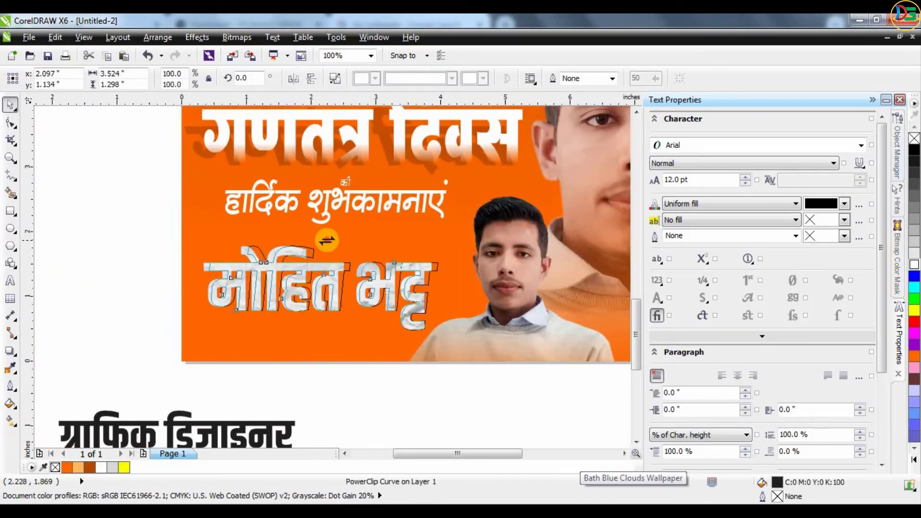
{"action": "scroll", "coordinate": [336, 384], "scroll_direction": "down", "scroll_amount": 1}
{"action": "scroll", "coordinate": [286, 356], "scroll_direction": "up", "scroll_amount": 1}
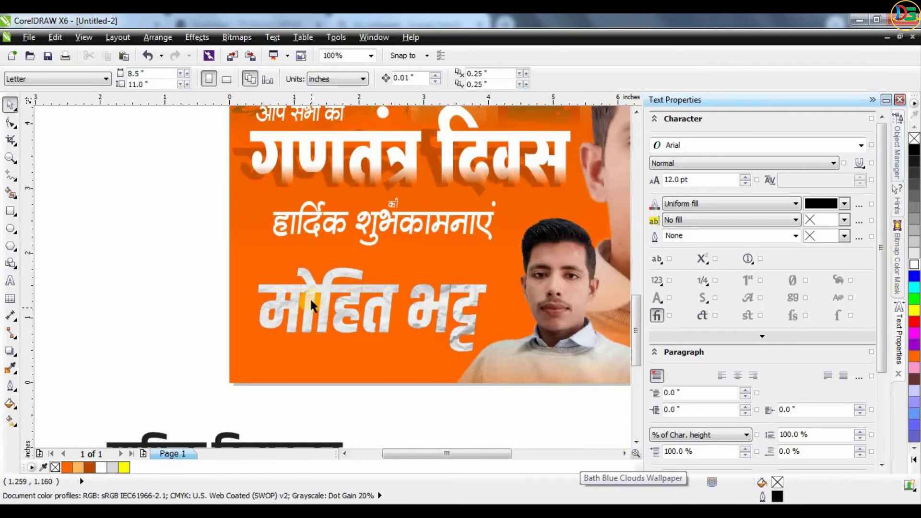
{"action": "left_click_drag", "start_coordinate": [307, 305], "coordinate": [97, 315]}
{"action": "left_click", "coordinate": [166, 383]}
{"action": "left_click", "coordinate": [205, 282]}
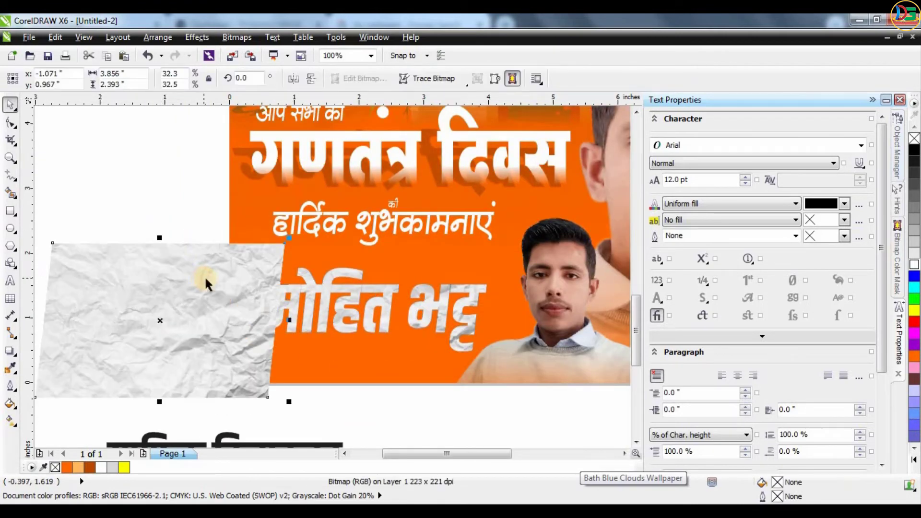
{"action": "key", "text": "Delete"}
Lay the black name copy onto the poster's name lettering, nudging it into alignment
{"action": "left_click_drag", "start_coordinate": [216, 304], "coordinate": [427, 294]}
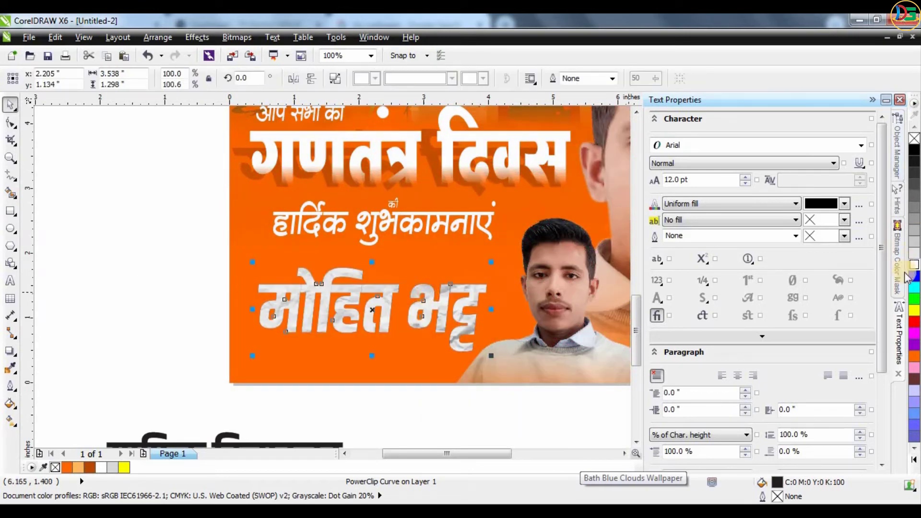
{"action": "scroll", "coordinate": [272, 311], "scroll_direction": "up", "scroll_amount": 1}
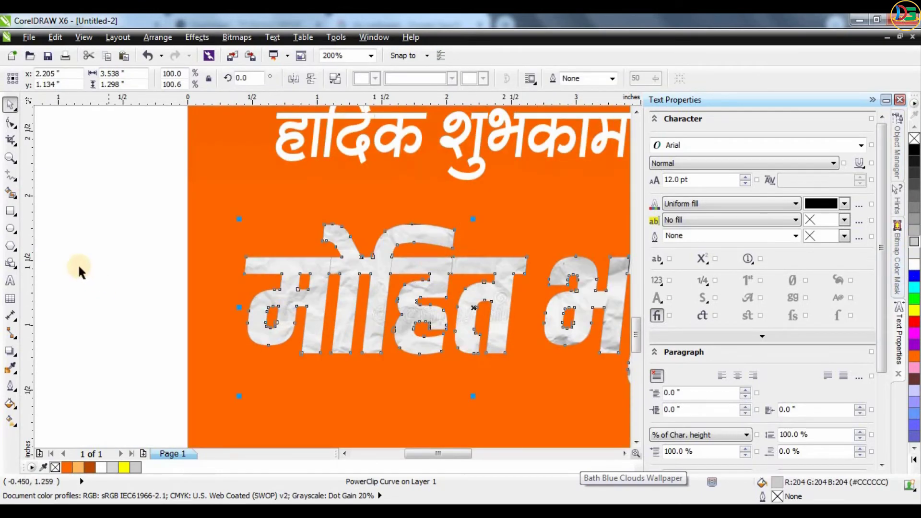
{"action": "key", "text": "Left"}
{"action": "key", "text": "Right"}
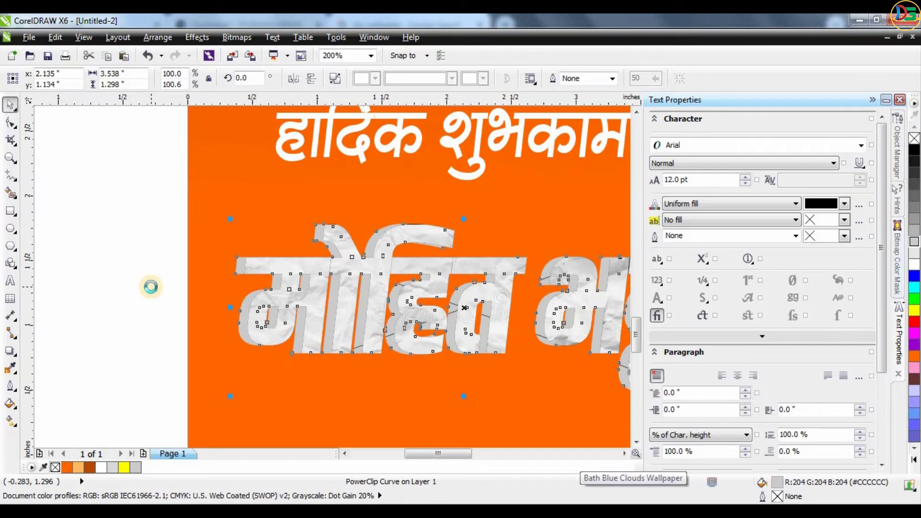
{"action": "scroll", "coordinate": [267, 264], "scroll_direction": "down", "scroll_amount": 1}
{"action": "scroll", "coordinate": [337, 277], "scroll_direction": "up", "scroll_amount": 1}
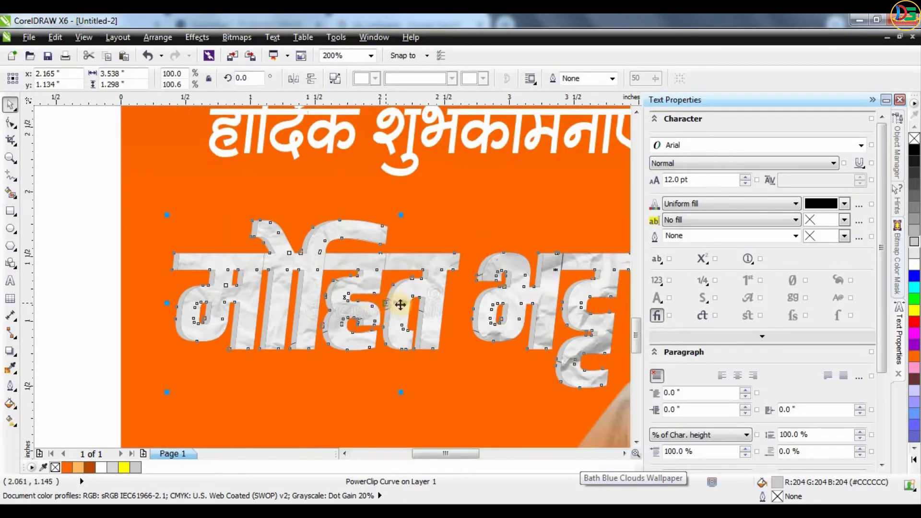
Skew the copy to the left and colour it dark red-orange as a shadow
{"action": "left_click", "coordinate": [385, 220]}
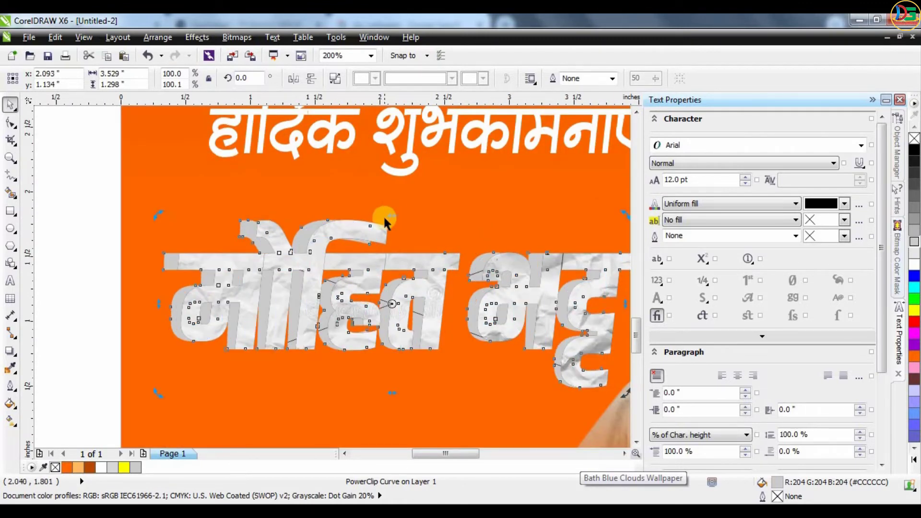
{"action": "mouse_move", "coordinate": [383, 217]}
{"action": "left_mouse_down"}
{"action": "mouse_move", "coordinate": [369, 216]}
{"action": "mouse_move", "coordinate": [384, 215]}
{"action": "left_mouse_up"}
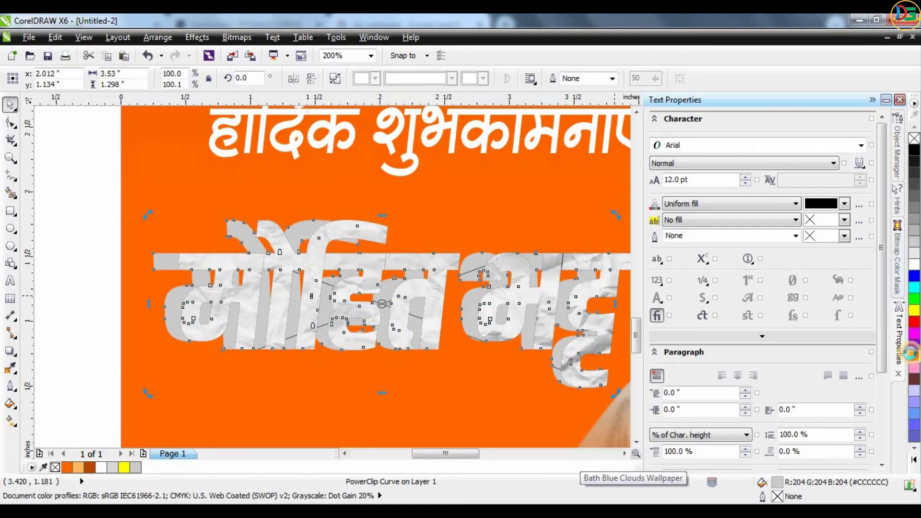
{"action": "left_click_drag", "start_coordinate": [914, 356], "coordinate": [880, 396]}
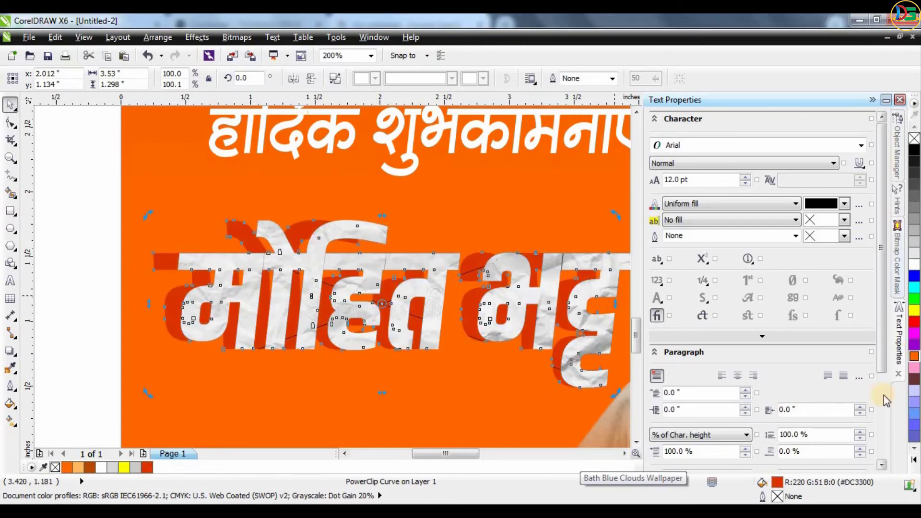
{"action": "scroll", "coordinate": [359, 322], "scroll_direction": "down", "scroll_amount": 2}
{"action": "key", "text": "g"}
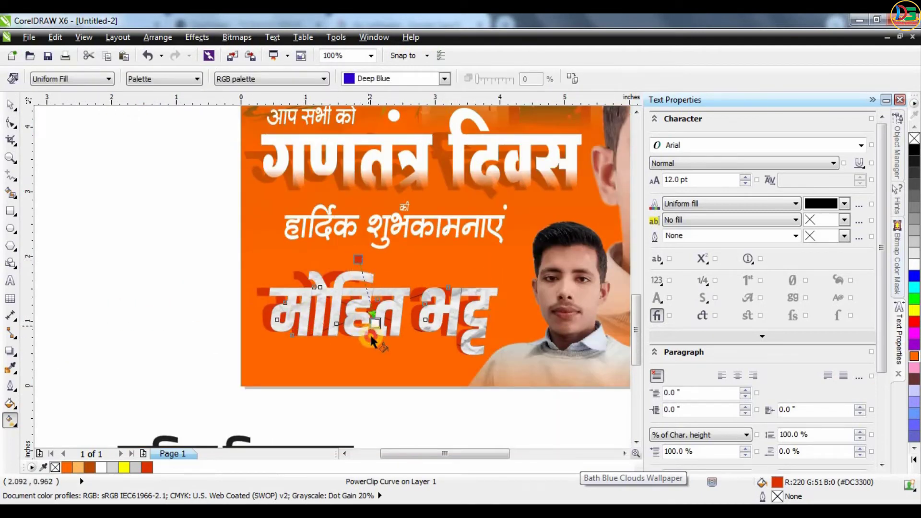
Apply a vertical linear orange gradient to the name and adjust its handles
{"action": "left_click_drag", "start_coordinate": [372, 340], "coordinate": [371, 335]}
{"action": "key", "text": "ctrl+z"}
{"action": "left_click_drag", "start_coordinate": [358, 229], "coordinate": [364, 225]}
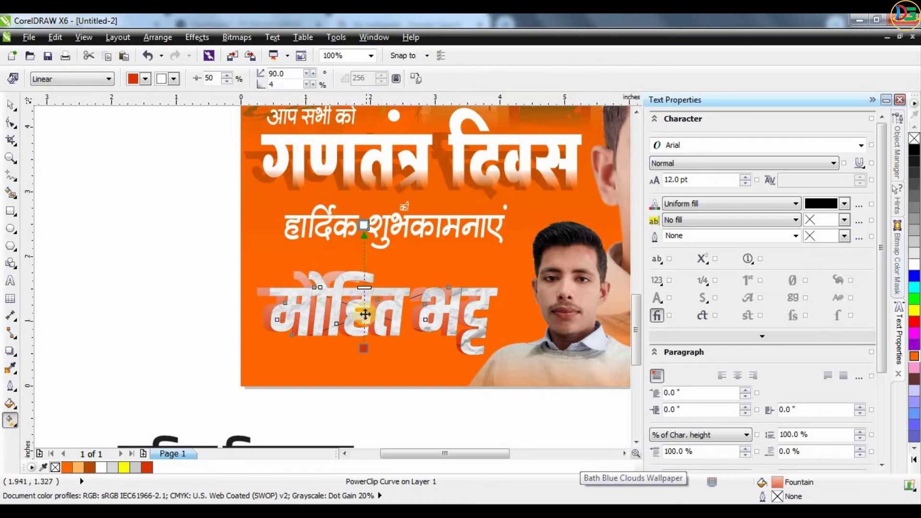
{"action": "left_click_drag", "start_coordinate": [364, 348], "coordinate": [364, 344]}
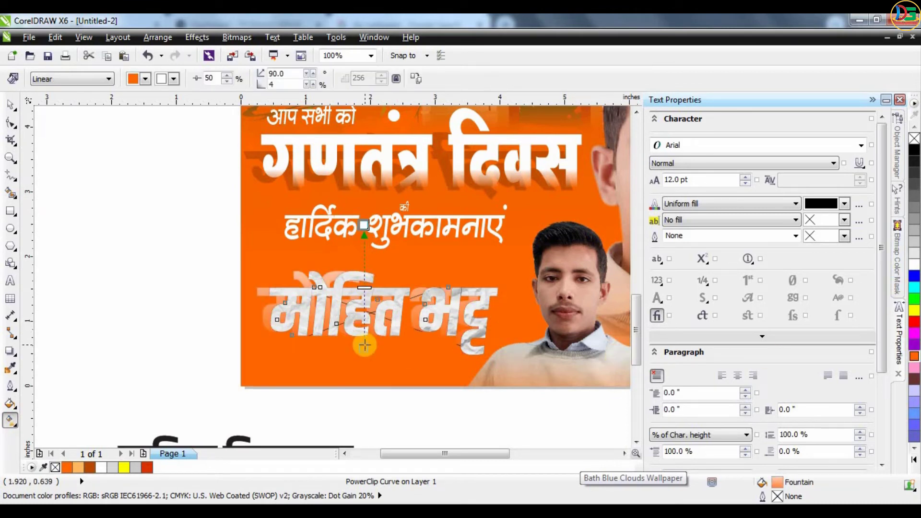
{"action": "left_click_drag", "start_coordinate": [372, 306], "coordinate": [371, 312]}
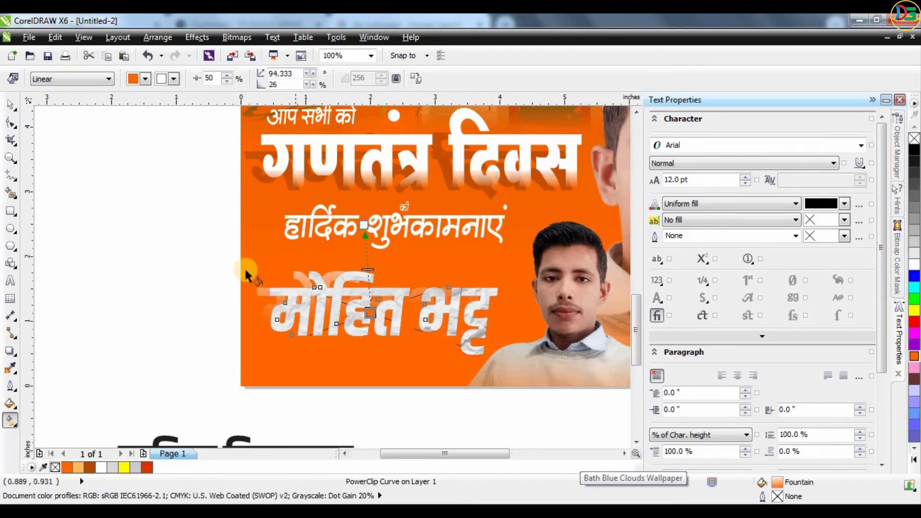
{"action": "scroll", "coordinate": [280, 298], "scroll_direction": "up", "scroll_amount": 1}
{"action": "left_click_drag", "start_coordinate": [453, 372], "coordinate": [453, 382]}
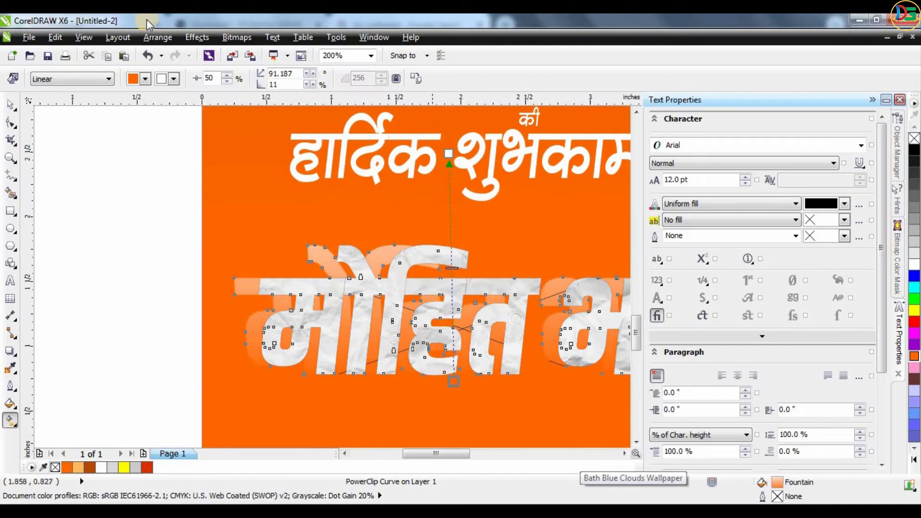
Keep the gradient linear and restore the 94.333° angle with 26% edge pad
{"action": "left_click", "coordinate": [105, 79]}
{"action": "left_click", "coordinate": [156, 171]}
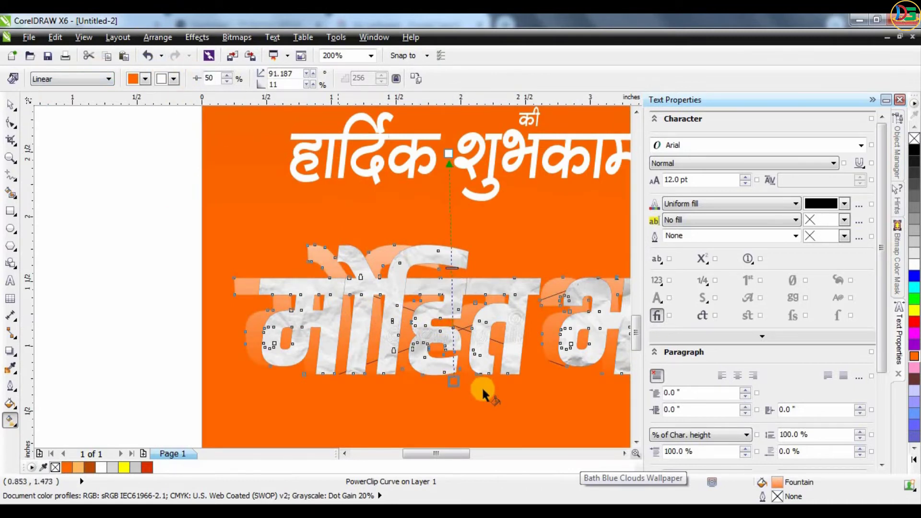
{"action": "left_click_drag", "start_coordinate": [455, 380], "coordinate": [458, 406]}
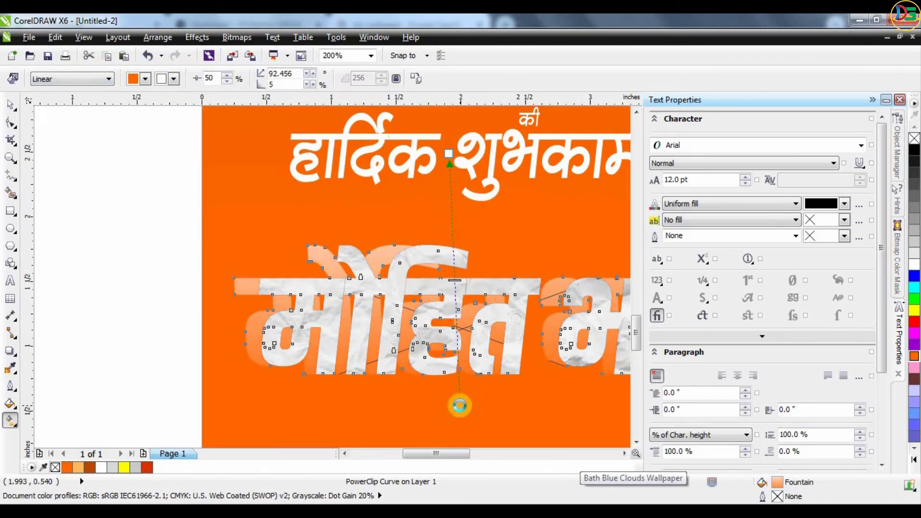
{"action": "key", "text": "ctrl+z"}
{"action": "key", "text": "ctrl+z"}
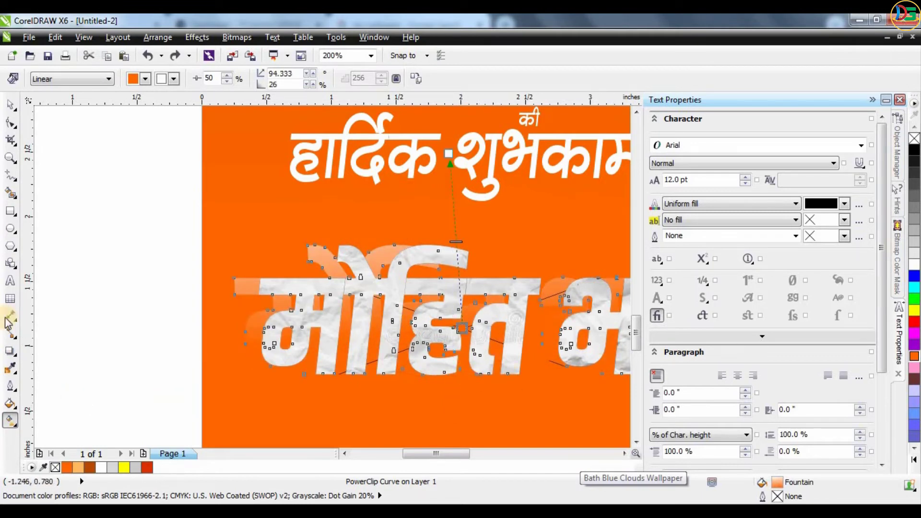
{"action": "left_click", "coordinate": [12, 351]}
{"action": "left_click", "coordinate": [53, 437]}
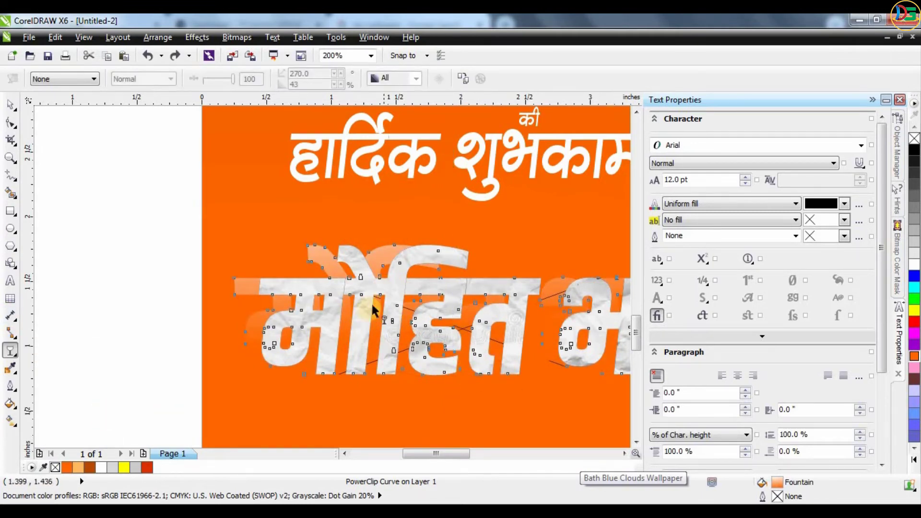
Nudge the crumpled-paper name lettering slightly left to x 2.097 inches
{"action": "scroll", "coordinate": [156, 248], "scroll_direction": "down", "scroll_amount": 2}
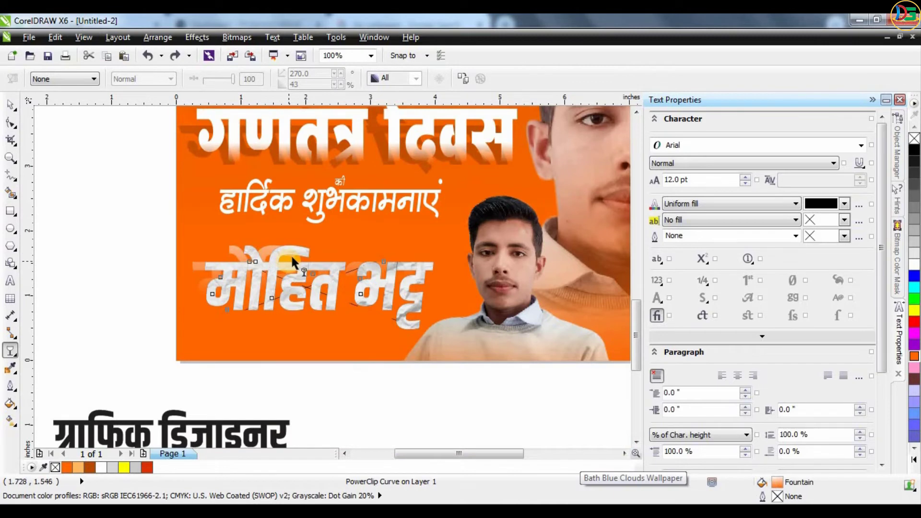
{"action": "left_click", "coordinate": [181, 274]}
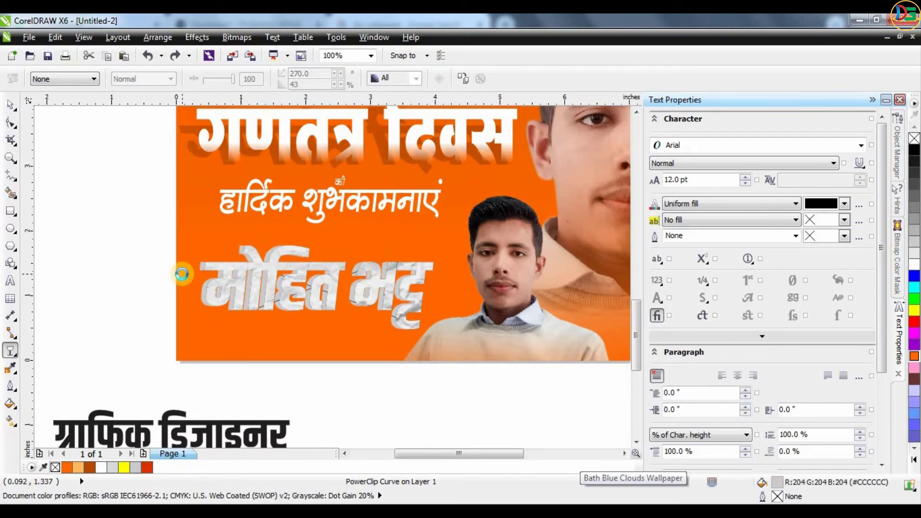
{"action": "key", "text": "Tab"}
{"action": "left_click_drag", "start_coordinate": [182, 273], "coordinate": [323, 288]}
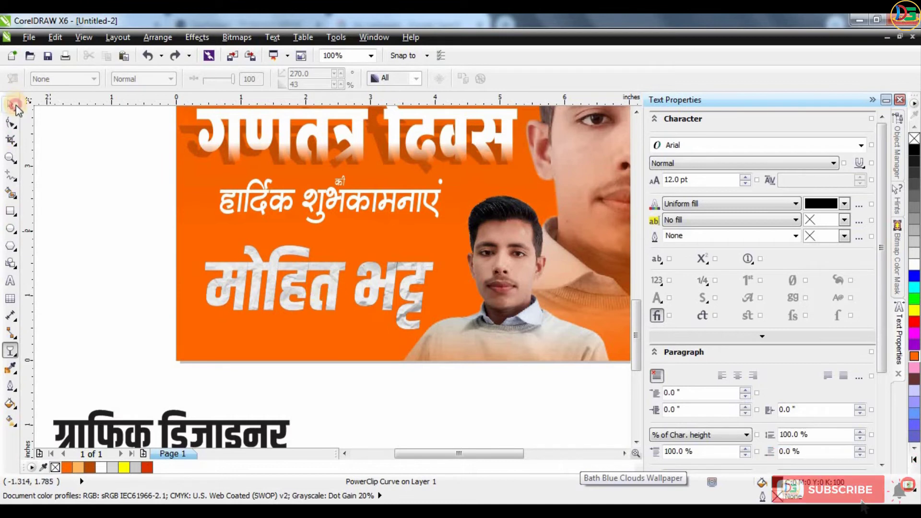
{"action": "key", "text": "space"}
{"action": "key", "text": "ctrl+z"}
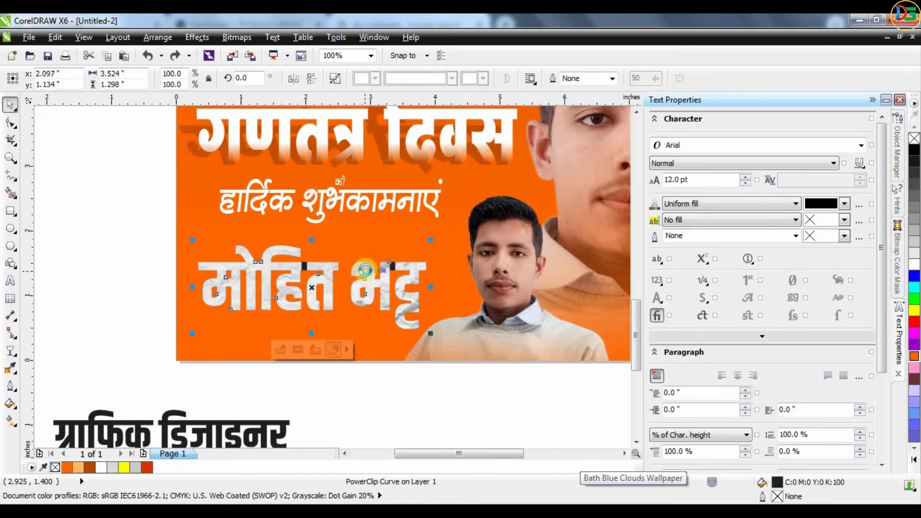
Undo the curve conversion so the name is editable Khand Bold 79.715 pt text again
{"action": "double_click", "coordinate": [381, 276]}
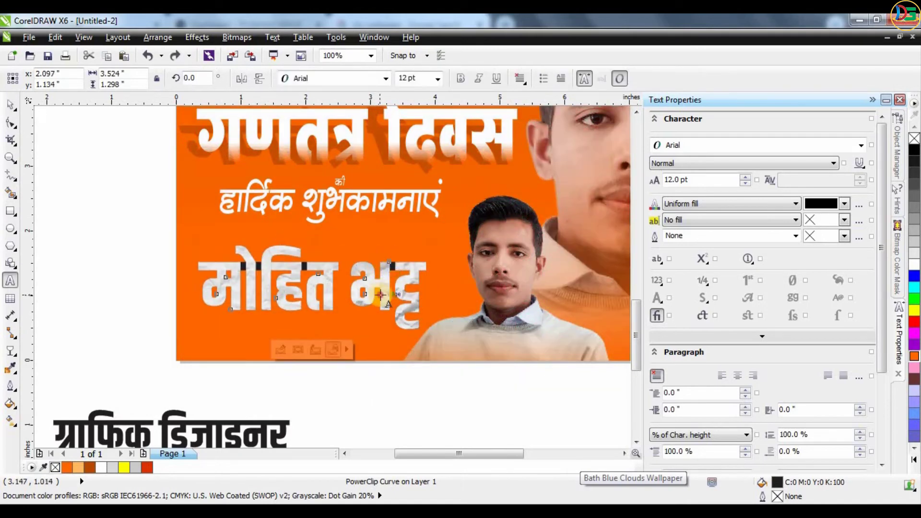
{"action": "key", "text": "space"}
{"action": "left_click", "coordinate": [304, 254]}
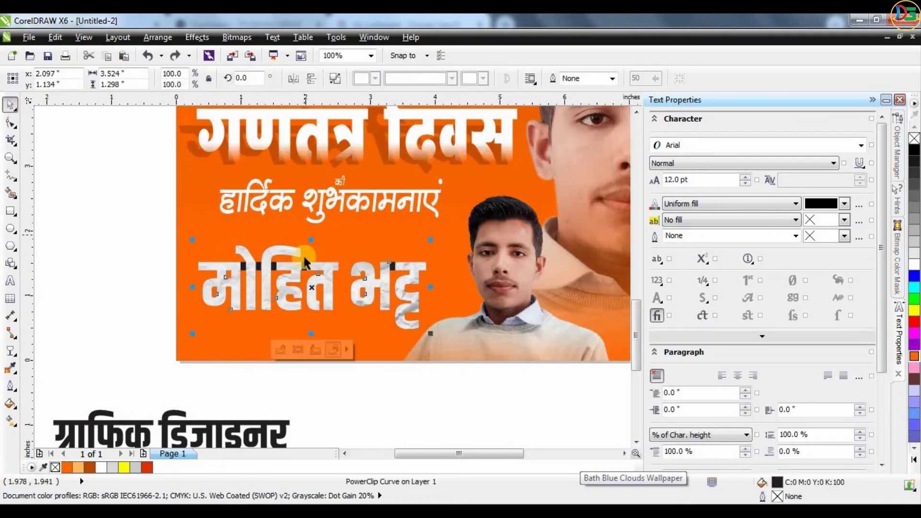
{"action": "left_click", "coordinate": [326, 280]}
{"action": "key", "text": "ctrl+z"}
{"action": "key", "text": "ctrl+z"}
{"action": "key", "text": "ctrl+z"}
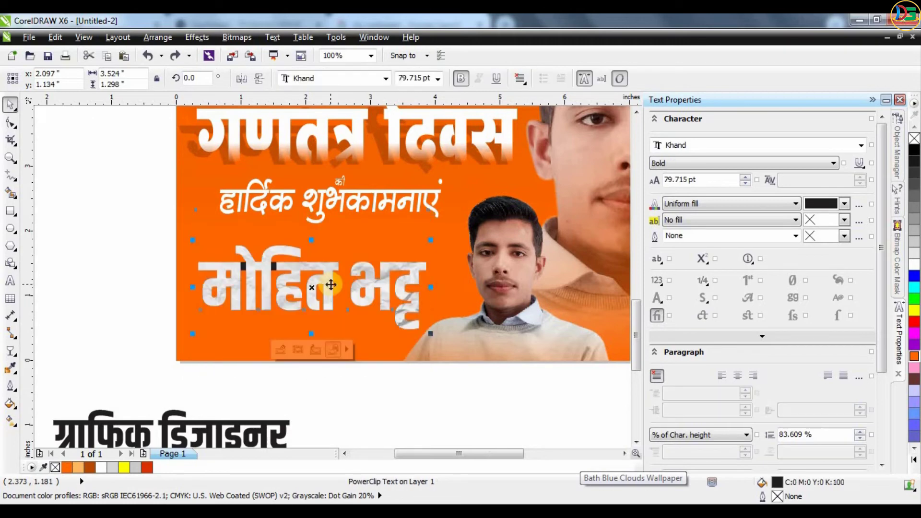
{"action": "key", "text": "F8"}
Inspect the name text's characters with the Shape tool, then return to object selection
{"action": "left_click", "coordinate": [11, 104]}
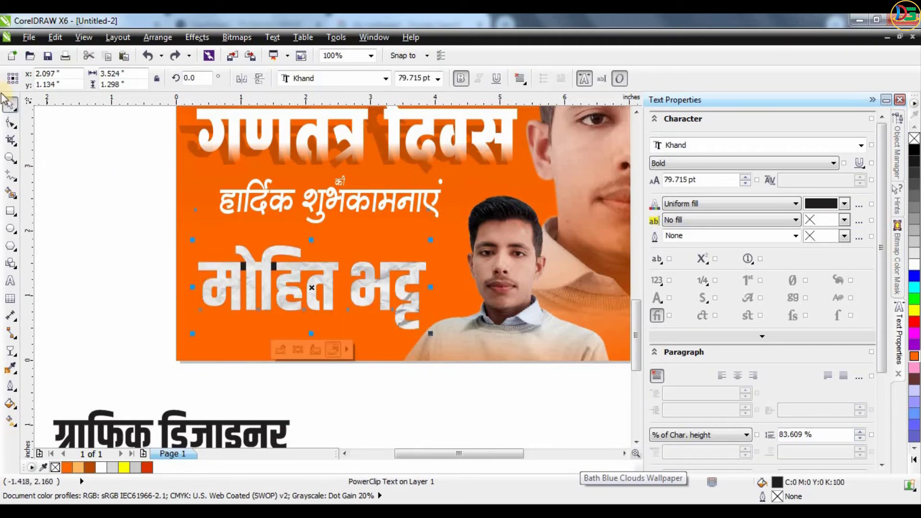
{"action": "left_click", "coordinate": [10, 123]}
{"action": "scroll", "coordinate": [283, 252], "scroll_direction": "up", "scroll_amount": 5}
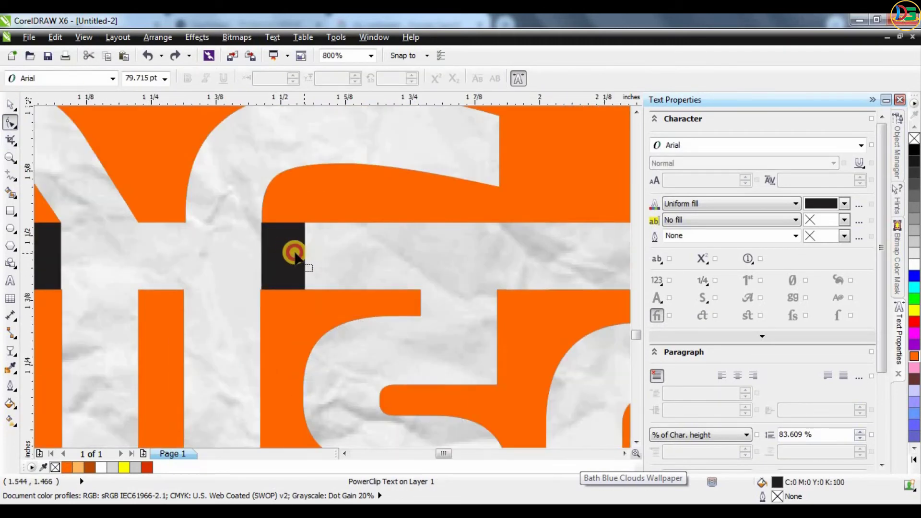
{"action": "left_click", "coordinate": [302, 255]}
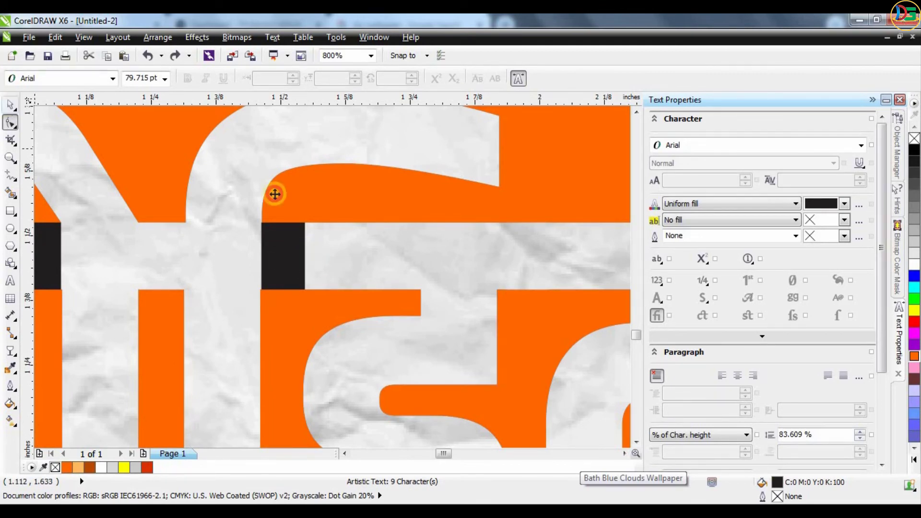
{"action": "key", "text": "space"}
Reselect the crumpled-paper name lettering and reposition it slightly
{"action": "scroll", "coordinate": [364, 214], "scroll_direction": "down", "scroll_amount": 2}
{"action": "left_click", "coordinate": [120, 255]}
{"action": "left_click", "coordinate": [435, 237]}
{"action": "scroll", "coordinate": [435, 237], "scroll_direction": "down", "scroll_amount": 2}
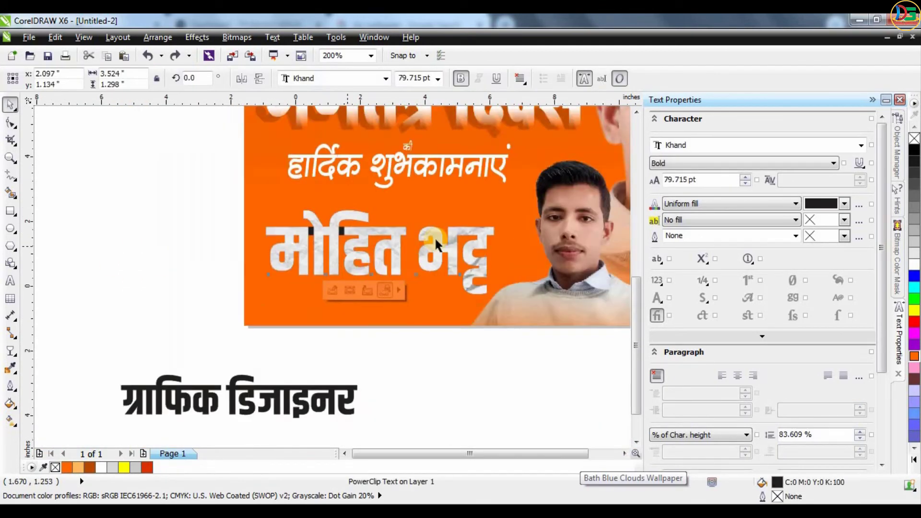
{"action": "scroll", "coordinate": [434, 237], "scroll_direction": "down", "scroll_amount": 2}
{"action": "left_click", "coordinate": [424, 307]}
{"action": "scroll", "coordinate": [363, 263], "scroll_direction": "up", "scroll_amount": 6}
{"action": "left_click_drag", "start_coordinate": [332, 261], "coordinate": [352, 251]}
Enter the PowerClip's name text and try selecting individual characters
{"action": "double_click", "coordinate": [326, 299]}
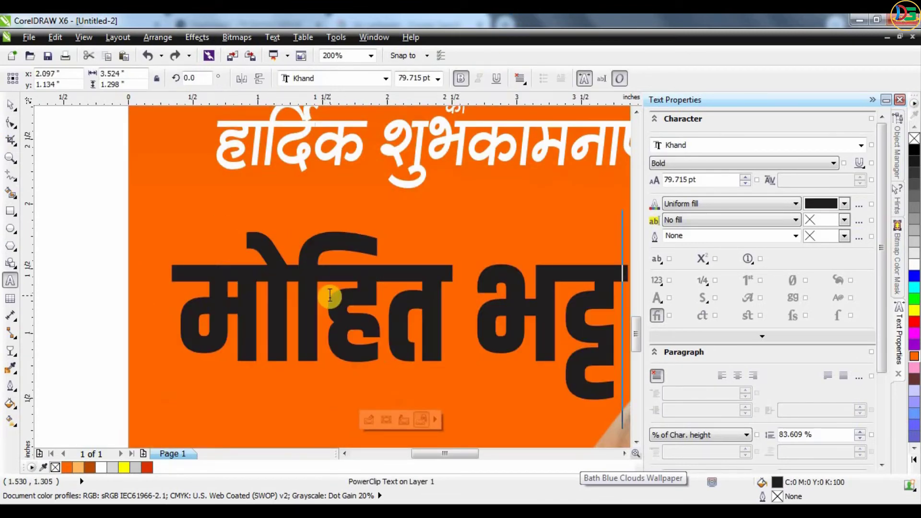
{"action": "left_click", "coordinate": [383, 378]}
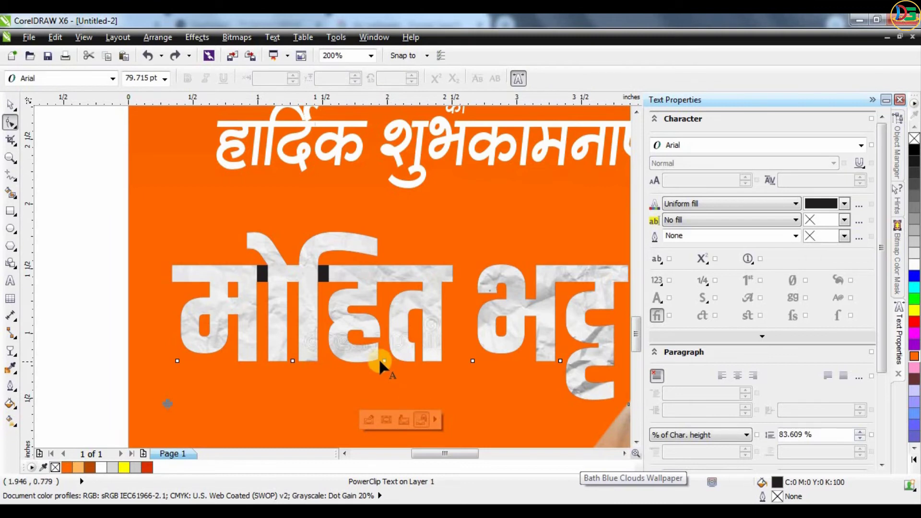
{"action": "double_click", "coordinate": [380, 359]}
{"action": "left_click", "coordinate": [375, 361]}
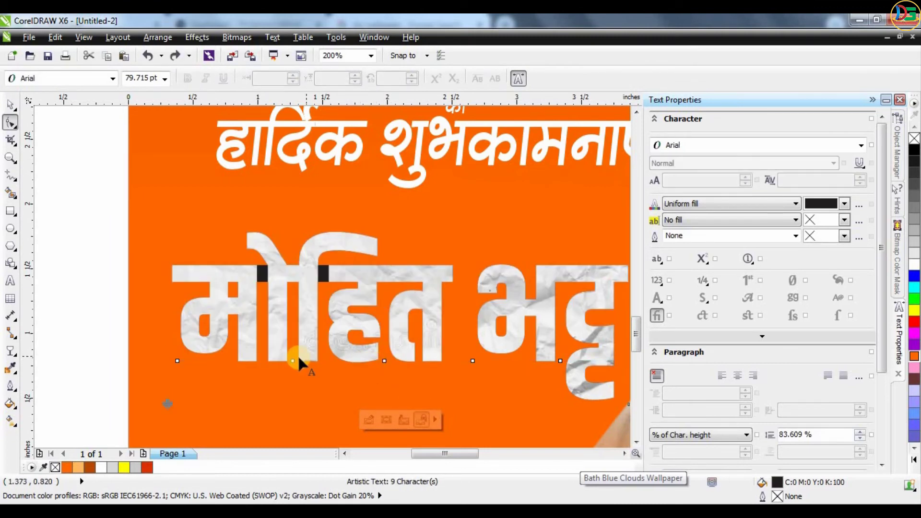
{"action": "left_click", "coordinate": [293, 361]}
{"action": "left_click", "coordinate": [283, 335]}
{"action": "left_click", "coordinate": [399, 361]}
{"action": "left_click", "coordinate": [178, 361]}
{"action": "left_click", "coordinate": [231, 350]}
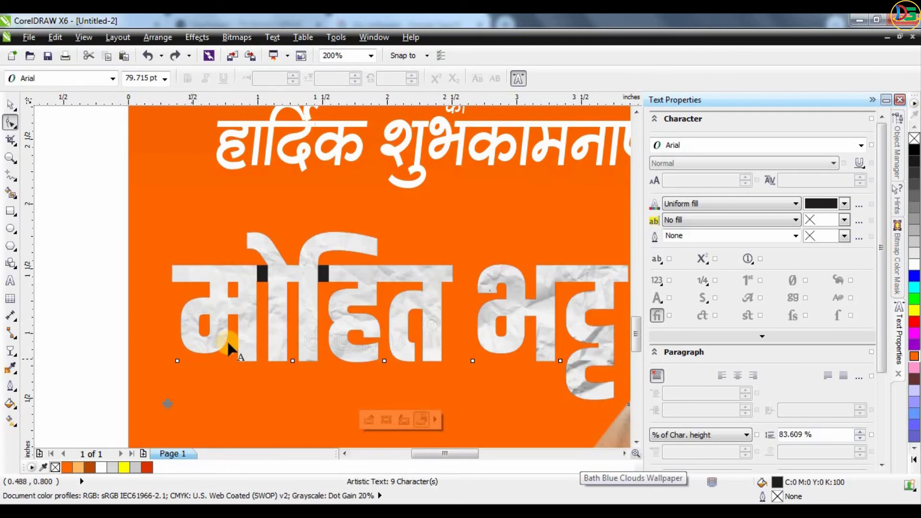
{"action": "key", "text": "space"}
View the whole poster and slant the name lettering sideways with its skew handles
{"action": "key", "text": "F4"}
{"action": "left_click", "coordinate": [323, 422]}
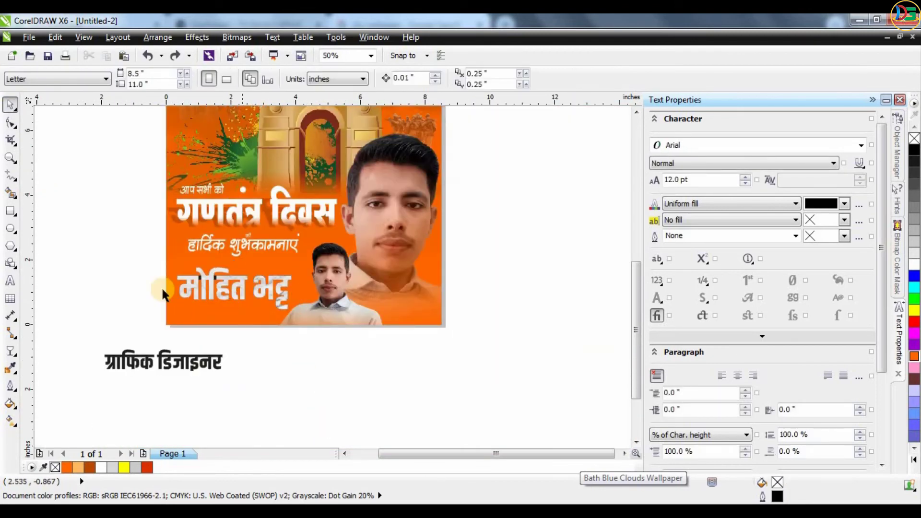
{"action": "scroll", "coordinate": [161, 287], "scroll_direction": "up", "scroll_amount": 2}
{"action": "left_click", "coordinate": [282, 271]}
{"action": "left_click", "coordinate": [282, 272]}
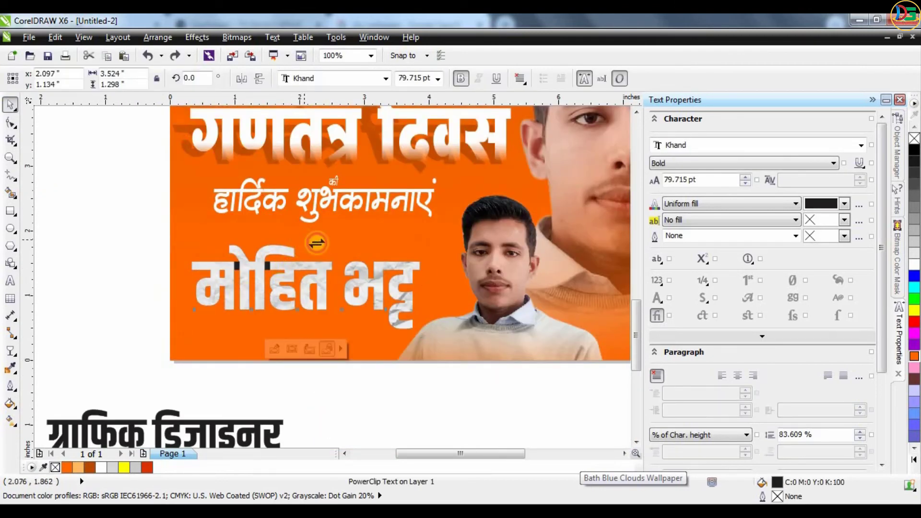
{"action": "left_click_drag", "start_coordinate": [316, 243], "coordinate": [164, 280]}
Undo the slant on the name lettering and reselect it
{"action": "left_click", "coordinate": [126, 278]}
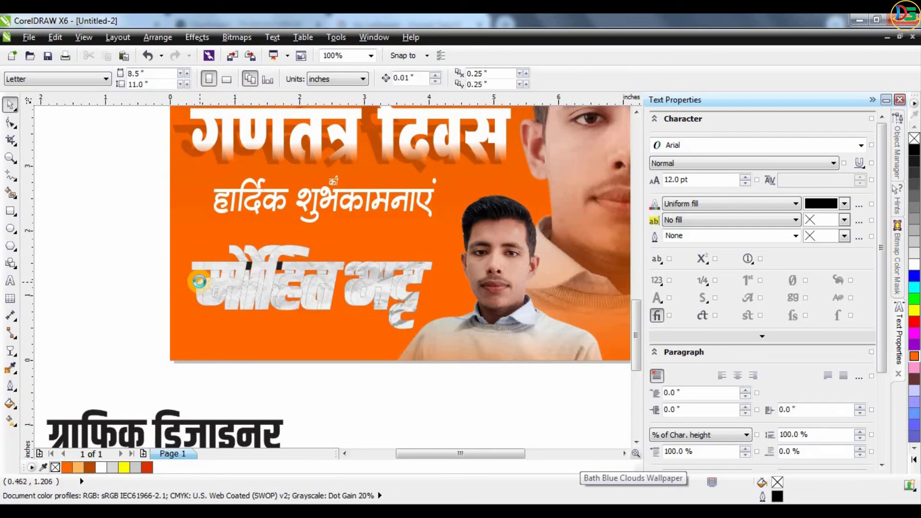
{"action": "scroll", "coordinate": [201, 256], "scroll_direction": "up", "scroll_amount": 2}
{"action": "key", "text": "ctrl+z"}
{"action": "left_click", "coordinate": [413, 394]}
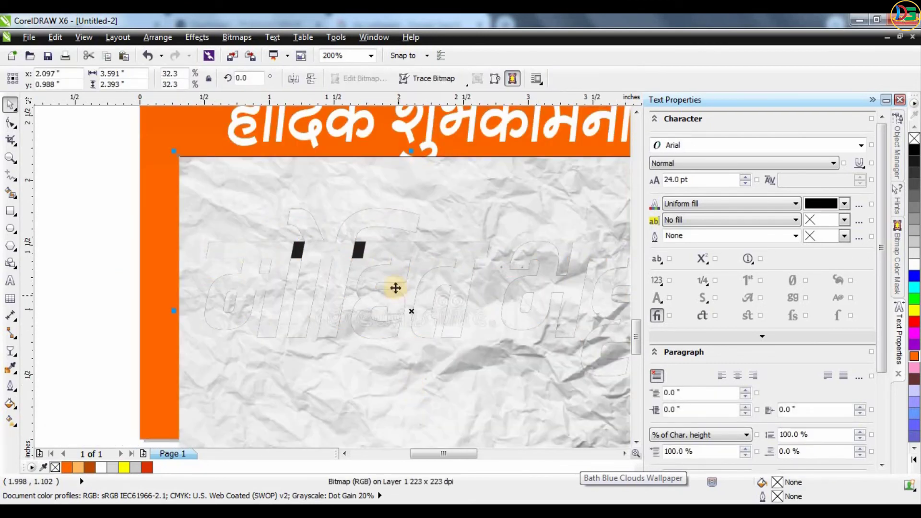
{"action": "left_click", "coordinate": [165, 261]}
{"action": "left_click", "coordinate": [192, 253]}
Set the clipped name's frame type to None and bring up the orange swatch's shades
{"action": "right_click", "coordinate": [191, 253]}
{"action": "mouse_move", "coordinate": [291, 39]}
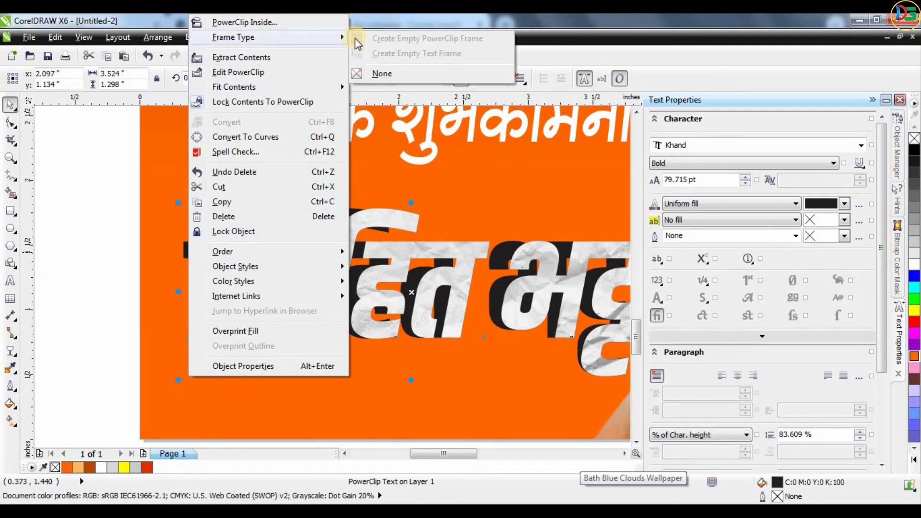
{"action": "left_click", "coordinate": [379, 72]}
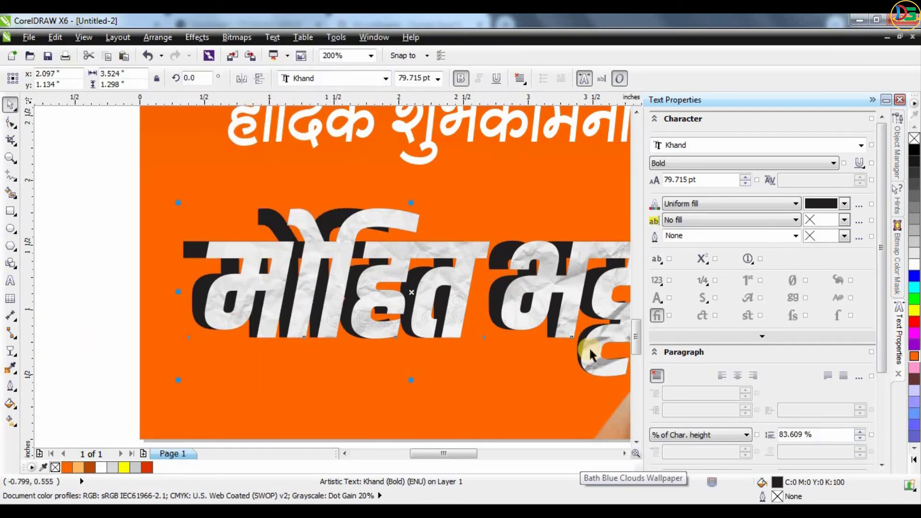
{"action": "left_click_drag", "start_coordinate": [914, 363], "coordinate": [901, 396]}
Give the dark-red shadow a vertical linear Multiply transparency angled about 268°
{"action": "left_click", "coordinate": [11, 355]}
{"action": "left_click_drag", "start_coordinate": [419, 275], "coordinate": [418, 356]}
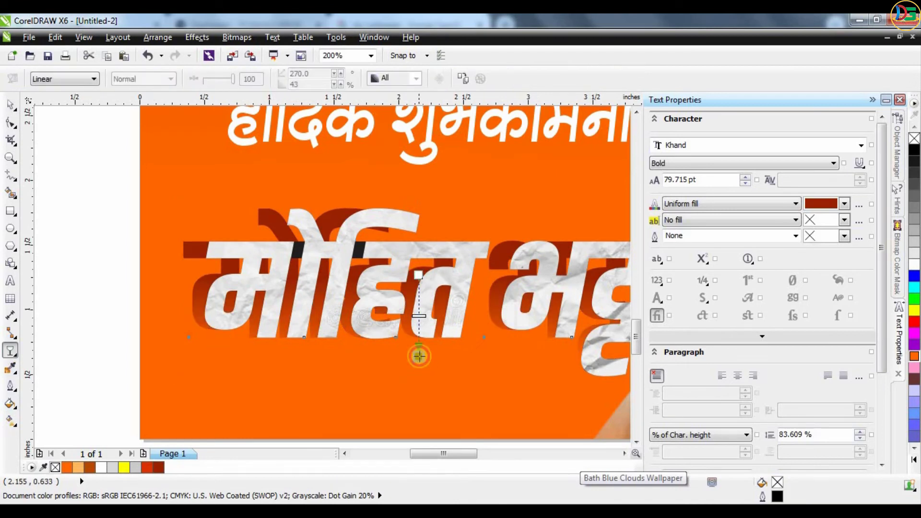
{"action": "left_click", "coordinate": [141, 81]}
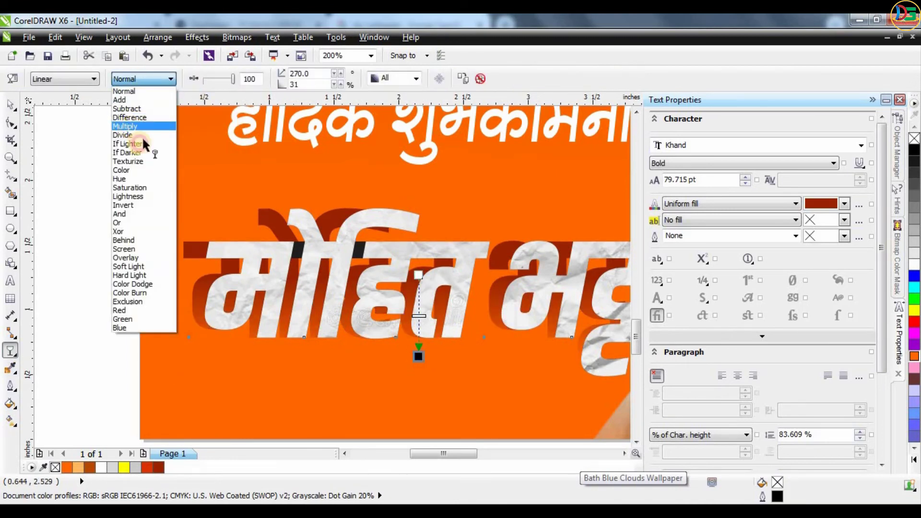
{"action": "left_click", "coordinate": [135, 126]}
{"action": "left_click_drag", "start_coordinate": [409, 336], "coordinate": [407, 335]}
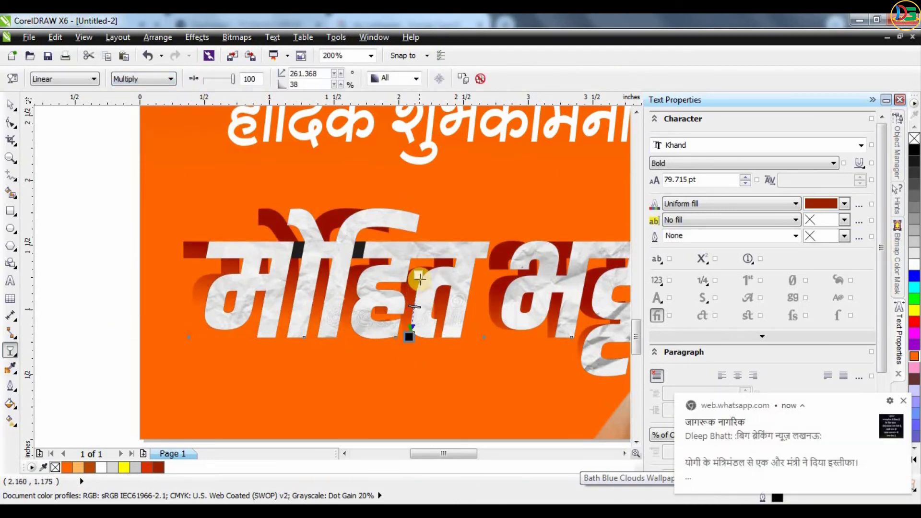
{"action": "scroll", "coordinate": [303, 273], "scroll_direction": "down", "scroll_amount": 1}
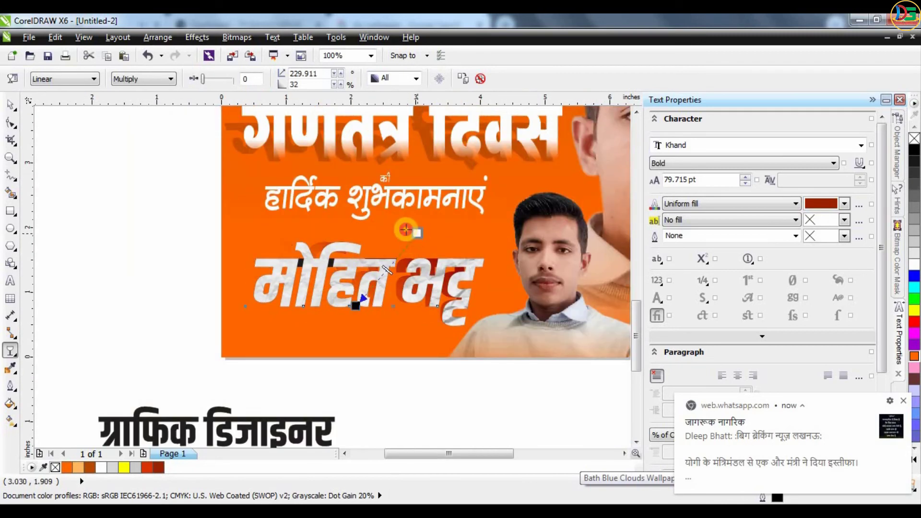
{"action": "left_click_drag", "start_coordinate": [359, 275], "coordinate": [359, 208]}
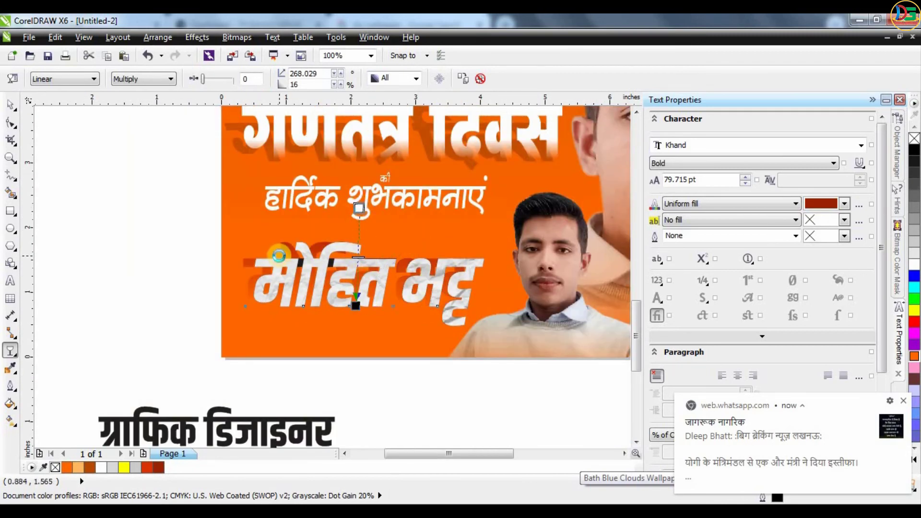
{"action": "scroll", "coordinate": [280, 248], "scroll_direction": "up", "scroll_amount": 1}
Reselect the name lettering, toggle its rotate handles, then deselect it
{"action": "left_click", "coordinate": [11, 105]}
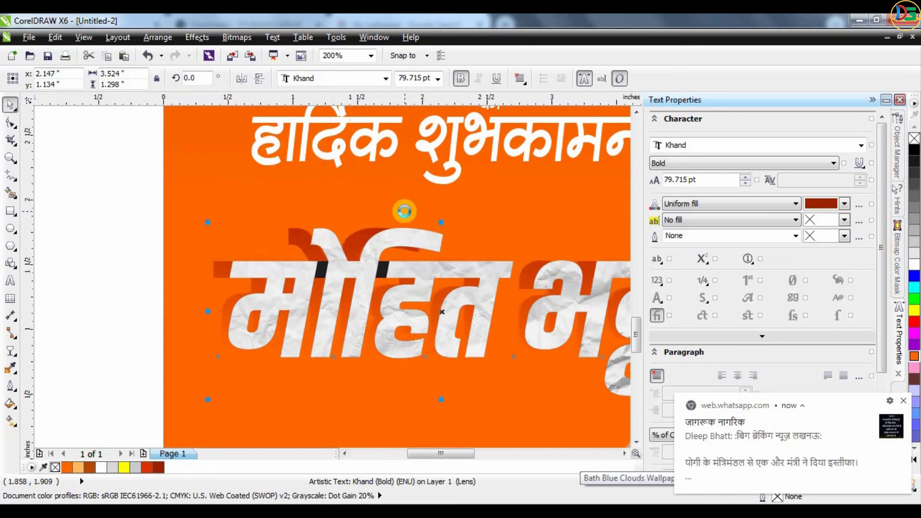
{"action": "scroll", "coordinate": [404, 211], "scroll_direction": "down", "scroll_amount": 1}
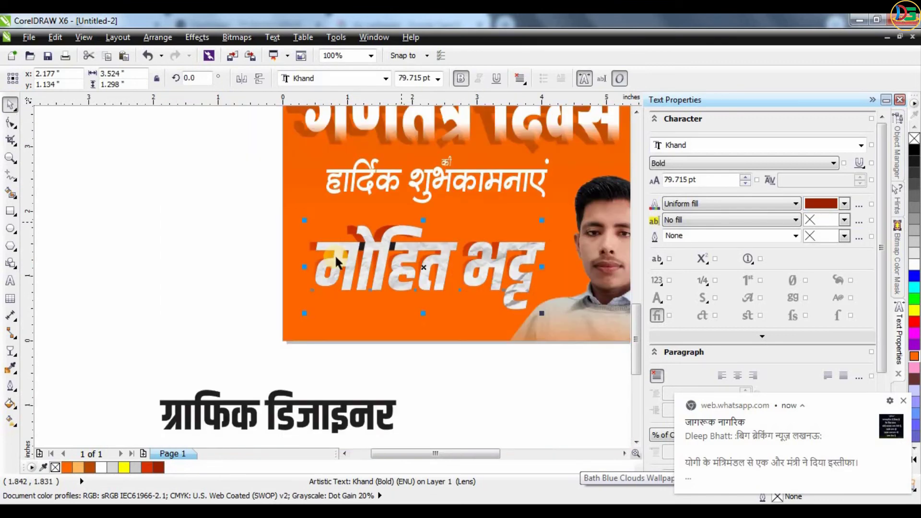
{"action": "left_click", "coordinate": [422, 250]}
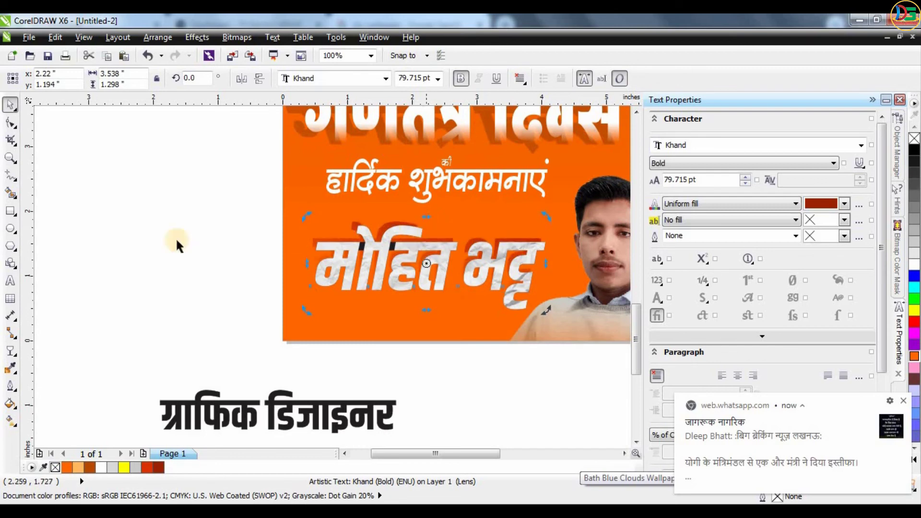
{"action": "left_click", "coordinate": [178, 243]}
{"action": "scroll", "coordinate": [501, 249], "scroll_direction": "up", "scroll_amount": 1}
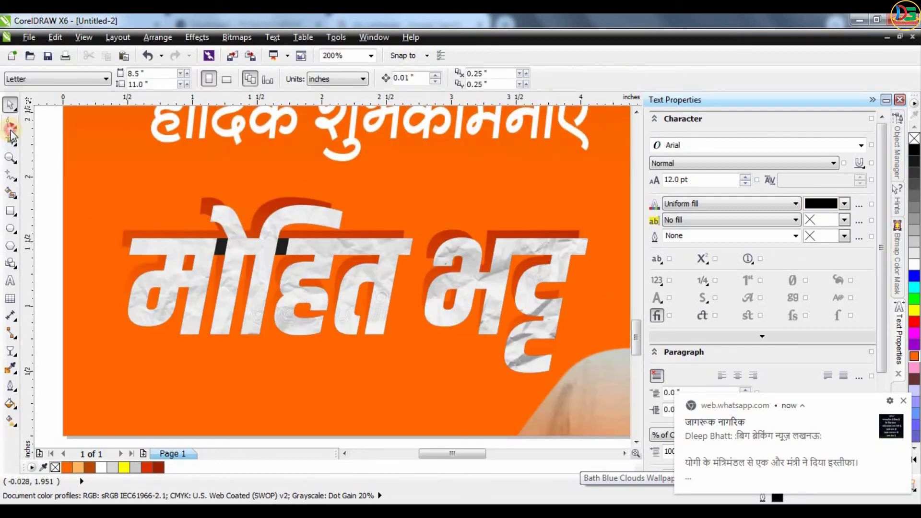
Convert the crumpled-paper name lettering to curves with Ctrl+Q
{"action": "left_click", "coordinate": [314, 254]}
{"action": "key", "text": "space"}
{"action": "left_click", "coordinate": [248, 246]}
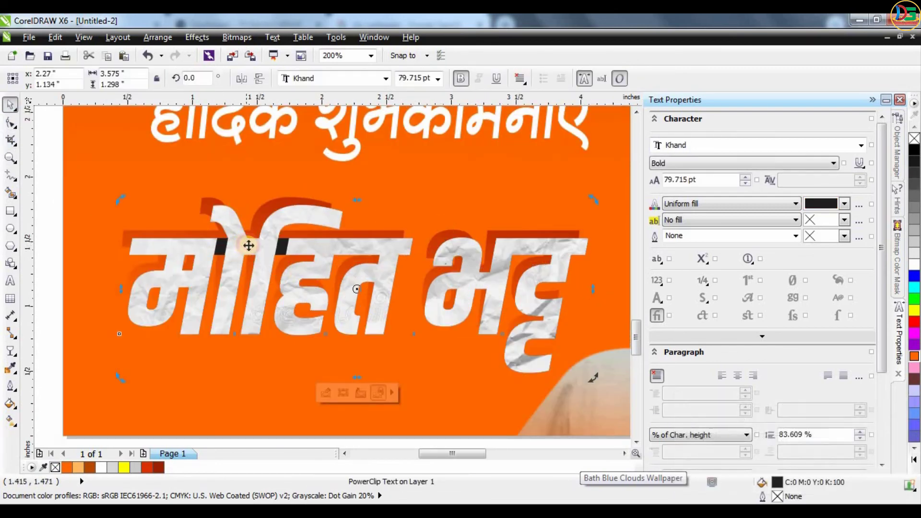
{"action": "key", "text": "ctrl+q"}
{"action": "scroll", "coordinate": [334, 245], "scroll_direction": "up", "scroll_amount": 1}
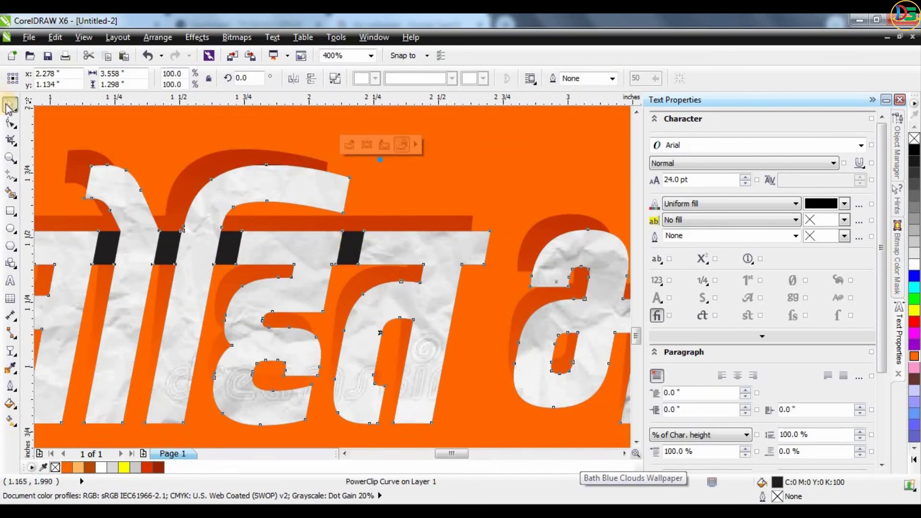
Drag nodes to narrow the dark block and sliver in the lettering's top bar
{"action": "key", "text": "F10"}
{"action": "left_click_drag", "start_coordinate": [361, 246], "coordinate": [336, 247]}
{"action": "scroll", "coordinate": [309, 249], "scroll_direction": "up", "scroll_amount": 1}
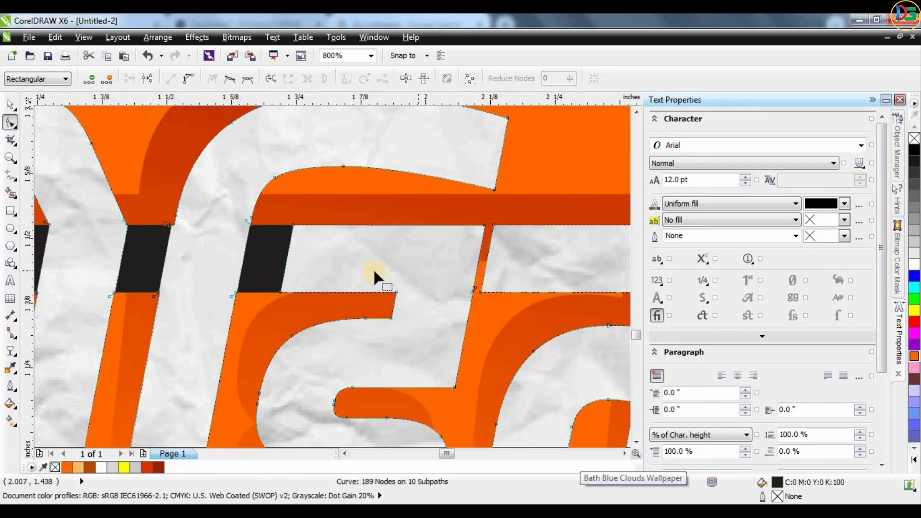
{"action": "scroll", "coordinate": [492, 250], "scroll_direction": "up", "scroll_amount": 3}
{"action": "left_click_drag", "start_coordinate": [546, 260], "coordinate": [524, 261]}
{"action": "scroll", "coordinate": [523, 261], "scroll_direction": "down", "scroll_amount": 3}
{"action": "scroll", "coordinate": [367, 279], "scroll_direction": "up", "scroll_amount": 1}
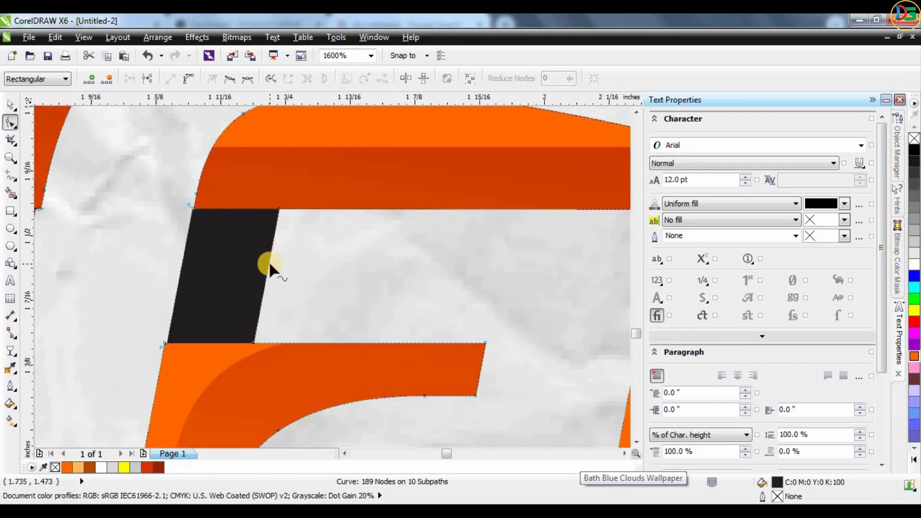
Pull the remaining black pieces' edges to close the gaps in the lettering
{"action": "left_click_drag", "start_coordinate": [269, 261], "coordinate": [181, 262]}
{"action": "scroll", "coordinate": [494, 259], "scroll_direction": "down", "scroll_amount": 1}
{"action": "scroll", "coordinate": [367, 264], "scroll_direction": "up", "scroll_amount": 1}
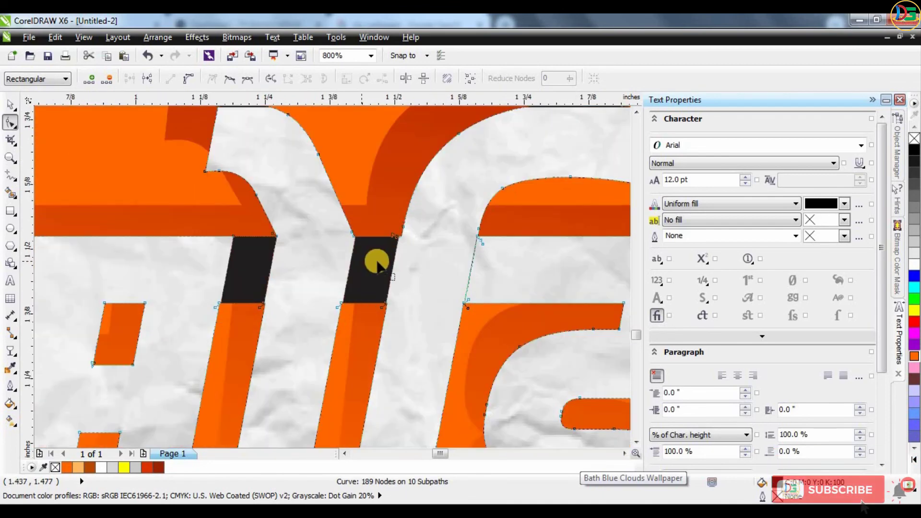
{"action": "left_click_drag", "start_coordinate": [351, 263], "coordinate": [249, 257]}
{"action": "scroll", "coordinate": [512, 284], "scroll_direction": "down", "scroll_amount": 4}
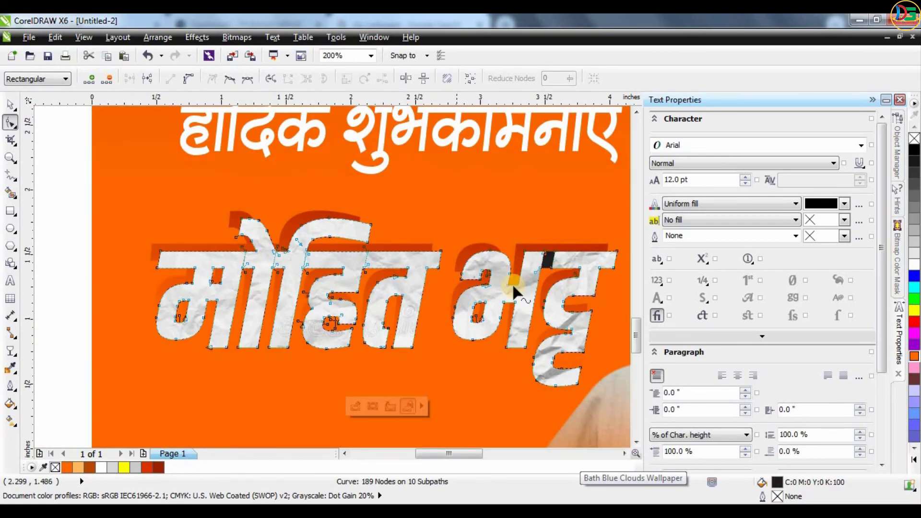
{"action": "scroll", "coordinate": [570, 263], "scroll_direction": "up", "scroll_amount": 4}
{"action": "left_click_drag", "start_coordinate": [482, 249], "coordinate": [467, 236]}
{"action": "scroll", "coordinate": [467, 235], "scroll_direction": "down", "scroll_amount": 4}
Move the 'ग्राफिक डिजाइनर' text onto the orange banner
{"action": "key", "text": "space"}
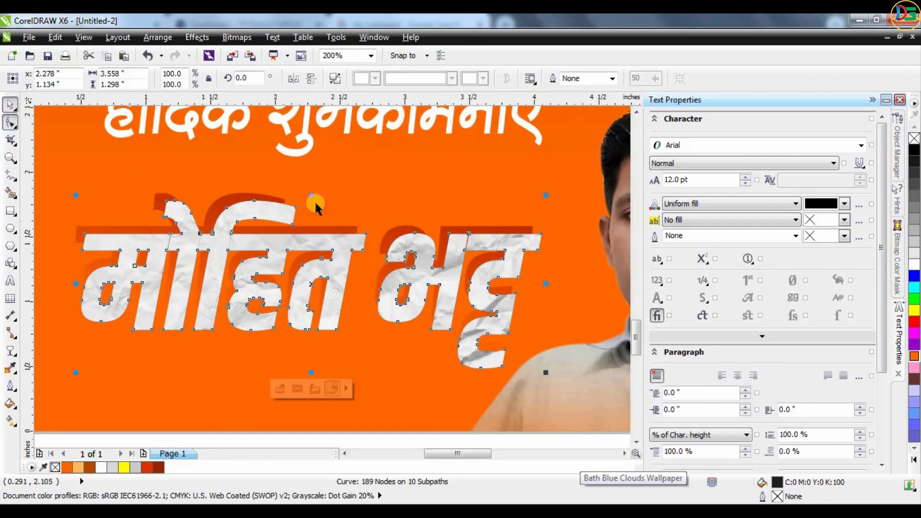
{"action": "scroll", "coordinate": [401, 391], "scroll_direction": "down", "scroll_amount": 4}
{"action": "left_click", "coordinate": [401, 391]}
{"action": "scroll", "coordinate": [326, 211], "scroll_direction": "up", "scroll_amount": 2}
{"action": "left_click_drag", "start_coordinate": [215, 384], "coordinate": [320, 301]}
Shrink the subtitle to about 23.6 pt, place it under the name and make it white
{"action": "left_click_drag", "start_coordinate": [371, 265], "coordinate": [309, 257]}
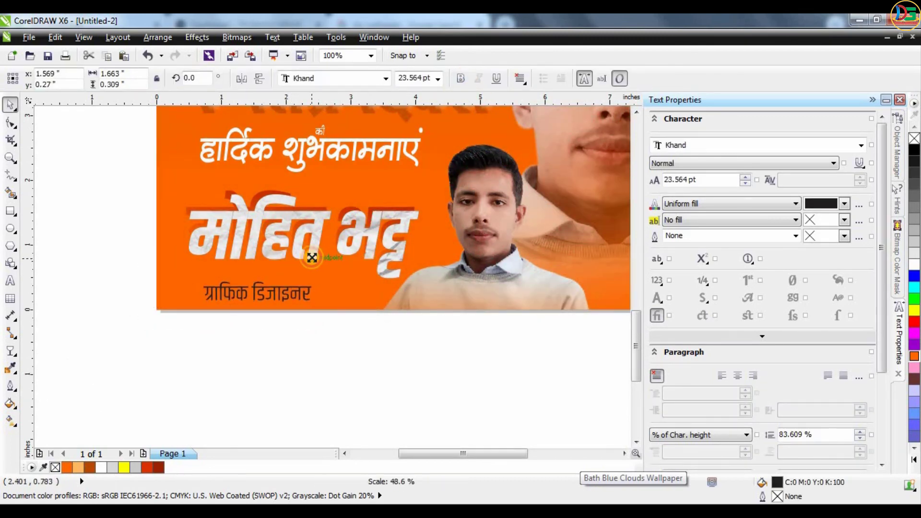
{"action": "left_click_drag", "start_coordinate": [253, 293], "coordinate": [349, 277]}
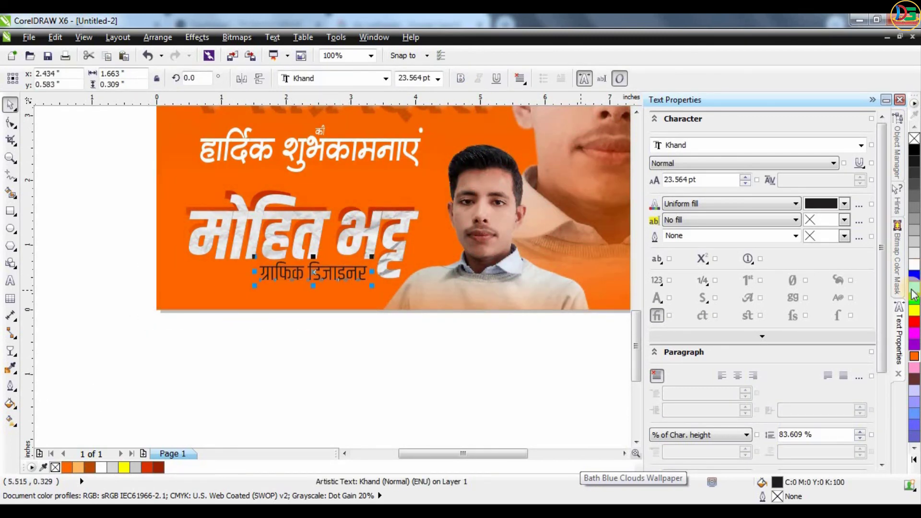
{"action": "left_click", "coordinate": [915, 264]}
{"action": "scroll", "coordinate": [175, 251], "scroll_direction": "up", "scroll_amount": 1}
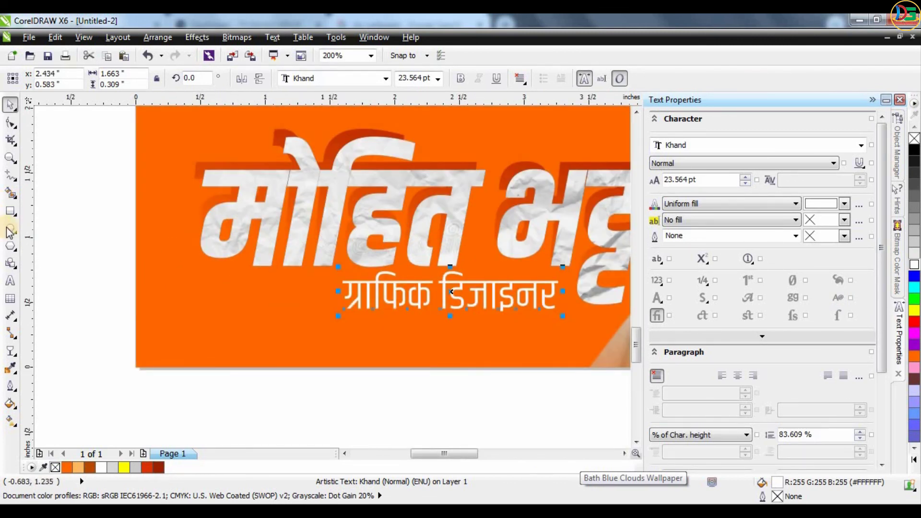
Draw a dark red bar across the banner beside the subtitle with no outline
{"action": "left_click", "coordinate": [10, 212]}
{"action": "left_click_drag", "start_coordinate": [131, 265], "coordinate": [364, 291]}
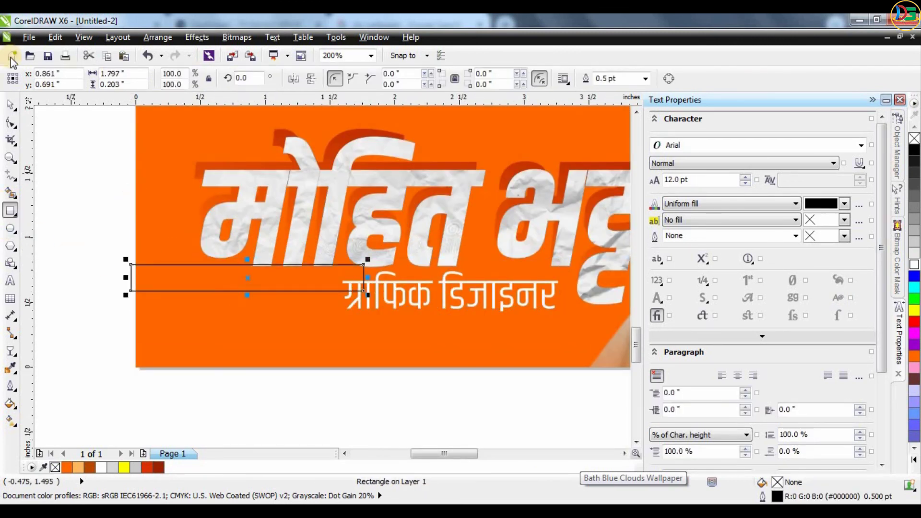
{"action": "left_click", "coordinate": [150, 469]}
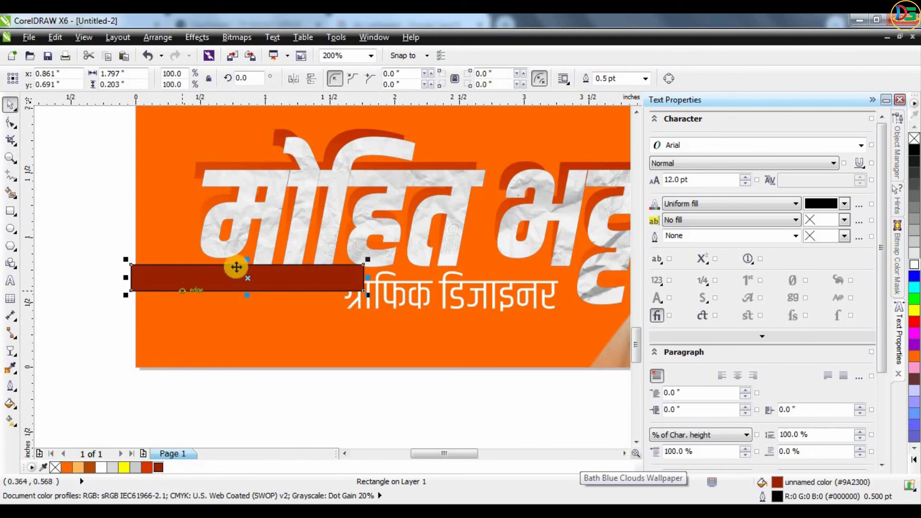
{"action": "left_click", "coordinate": [645, 79]}
{"action": "left_click", "coordinate": [606, 89]}
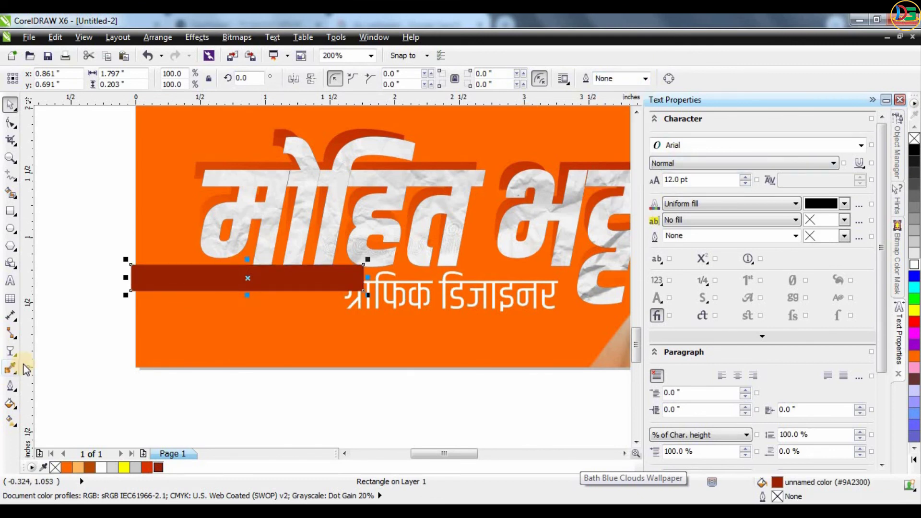
Give the bar a linear transparency fade with Multiply blend mode
{"action": "left_click", "coordinate": [12, 350]}
{"action": "left_click_drag", "start_coordinate": [261, 284], "coordinate": [171, 279]}
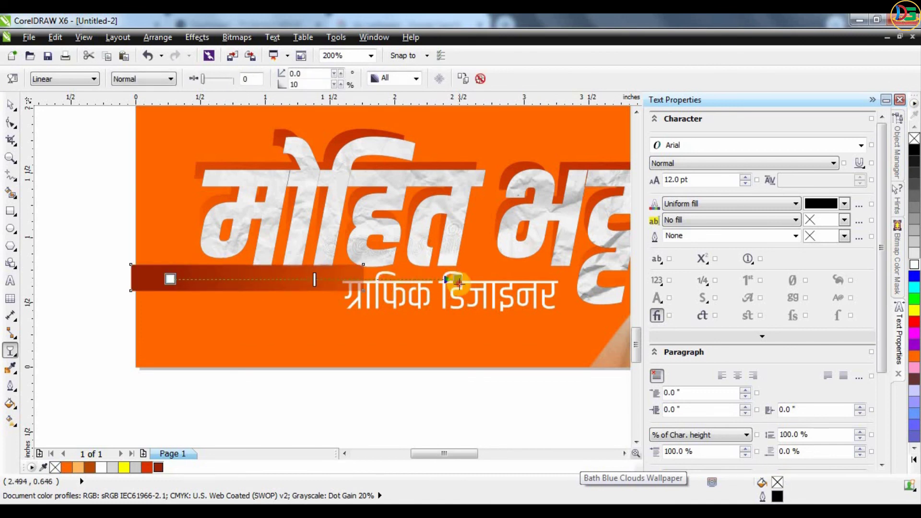
{"action": "left_click_drag", "start_coordinate": [458, 281], "coordinate": [364, 279]}
{"action": "left_click", "coordinate": [128, 79]}
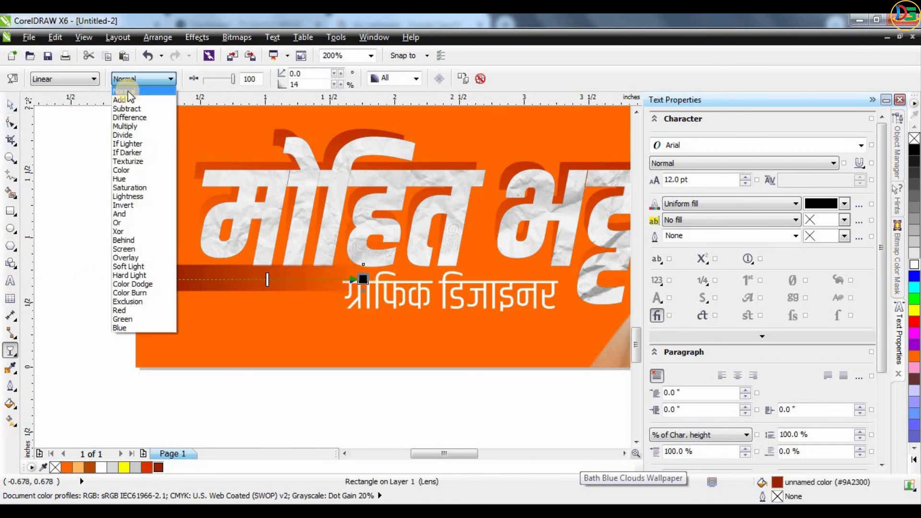
{"action": "left_click", "coordinate": [134, 121]}
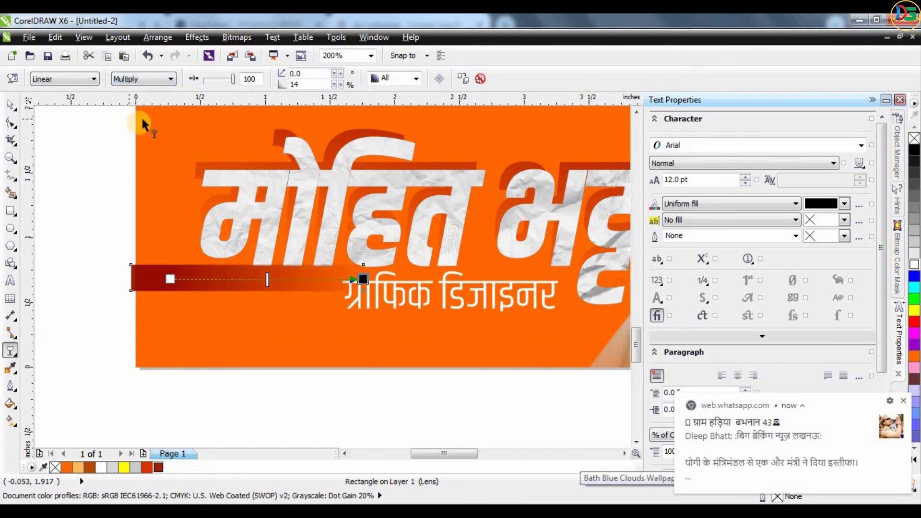
Move the bar behind the subtitle and PowerClip it inside the orange banner
{"action": "left_click", "coordinate": [10, 104]}
{"action": "left_click_drag", "start_coordinate": [246, 286], "coordinate": [243, 296]}
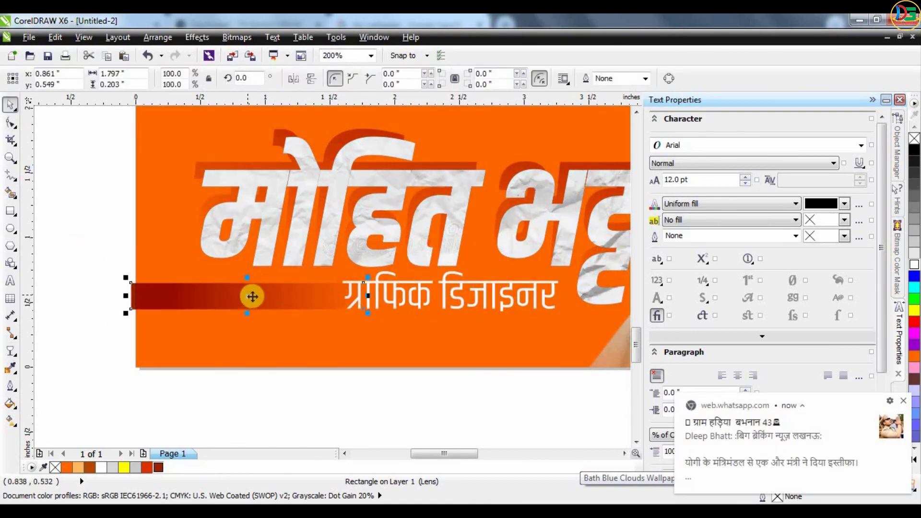
{"action": "right_click", "coordinate": [253, 296]}
{"action": "left_click", "coordinate": [298, 23]}
{"action": "left_click", "coordinate": [139, 230]}
{"action": "left_click", "coordinate": [72, 303]}
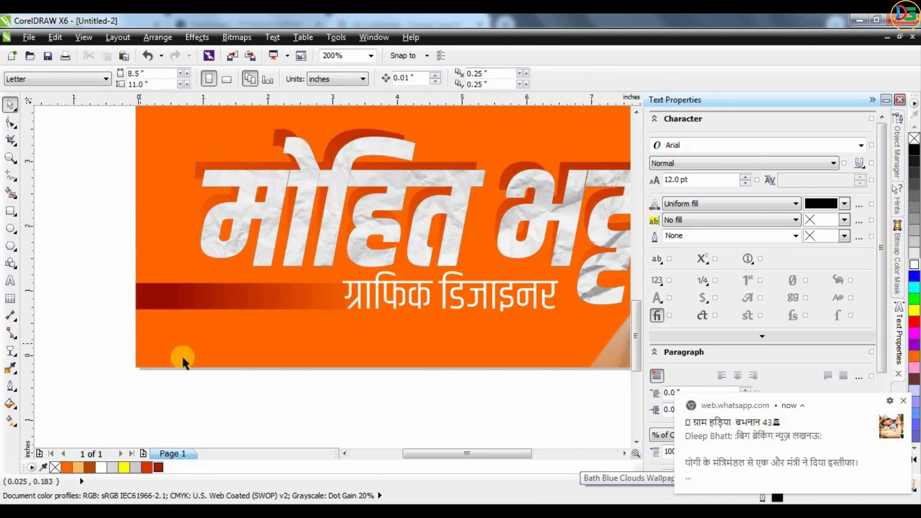
Fit the whole poster in view, dismiss a chat notification and open a tray icon's options
{"action": "scroll", "coordinate": [379, 408], "scroll_direction": "down", "scroll_amount": 3}
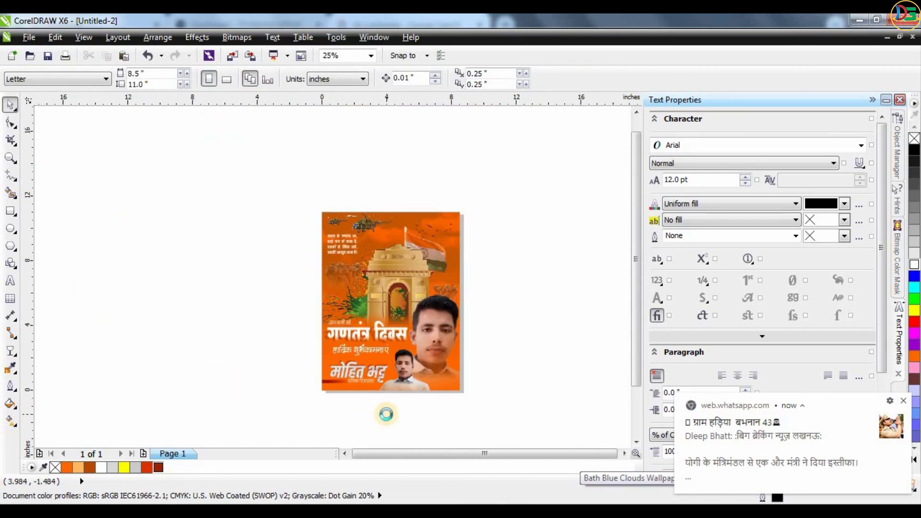
{"action": "scroll", "coordinate": [386, 414], "scroll_direction": "up", "scroll_amount": 1}
{"action": "key", "text": "shift+F4"}
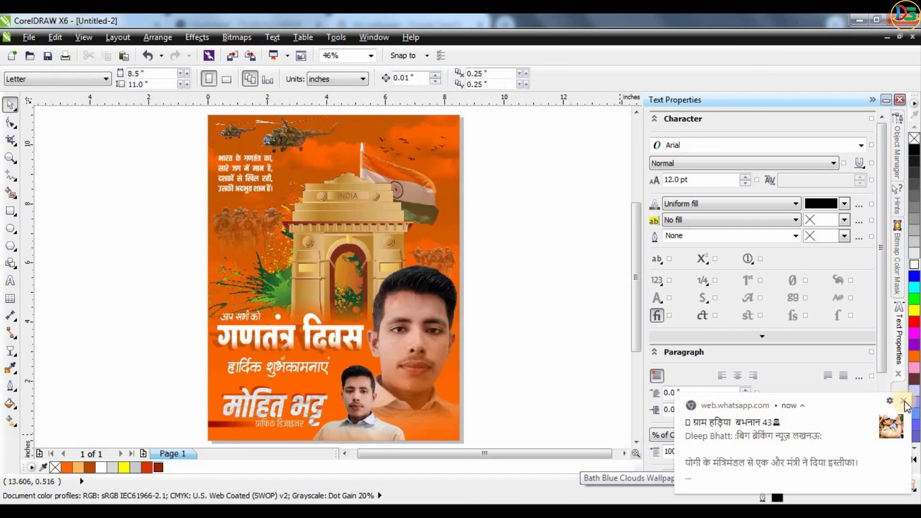
{"action": "left_click", "coordinate": [904, 402]}
{"action": "left_click", "coordinate": [810, 500]}
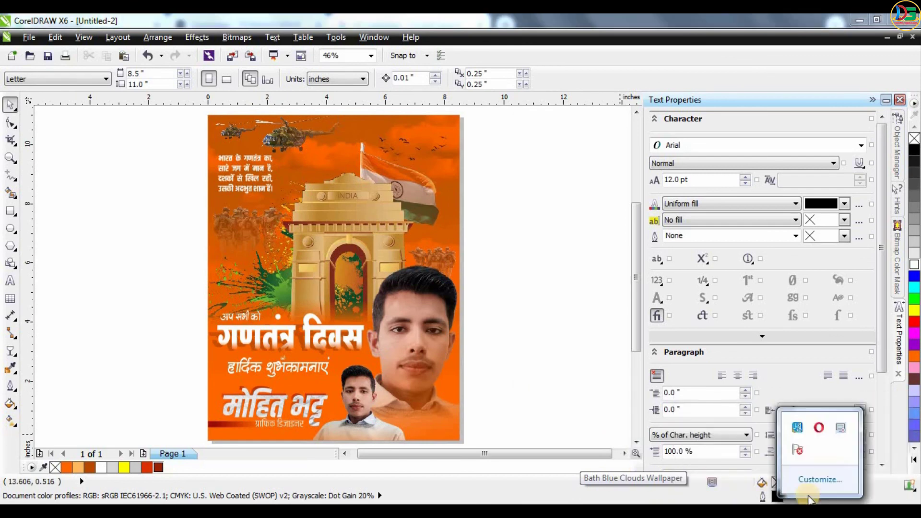
{"action": "right_click", "coordinate": [841, 431]}
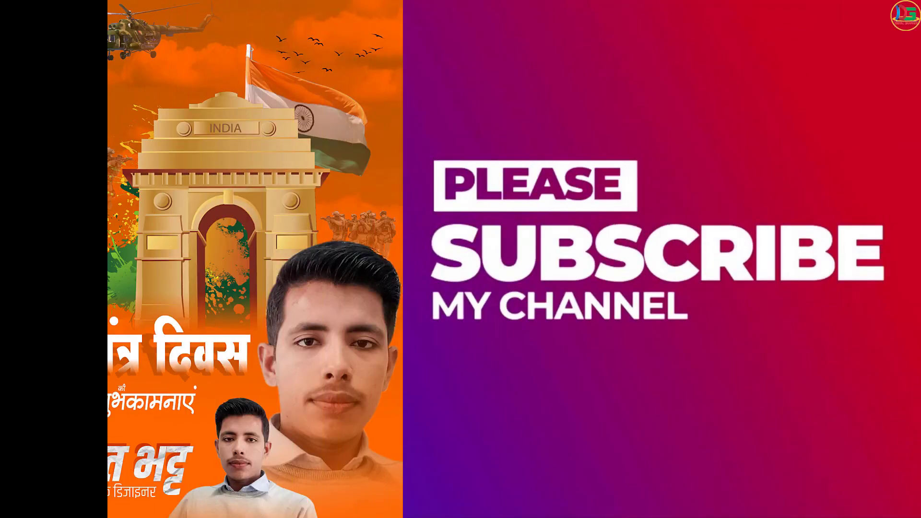